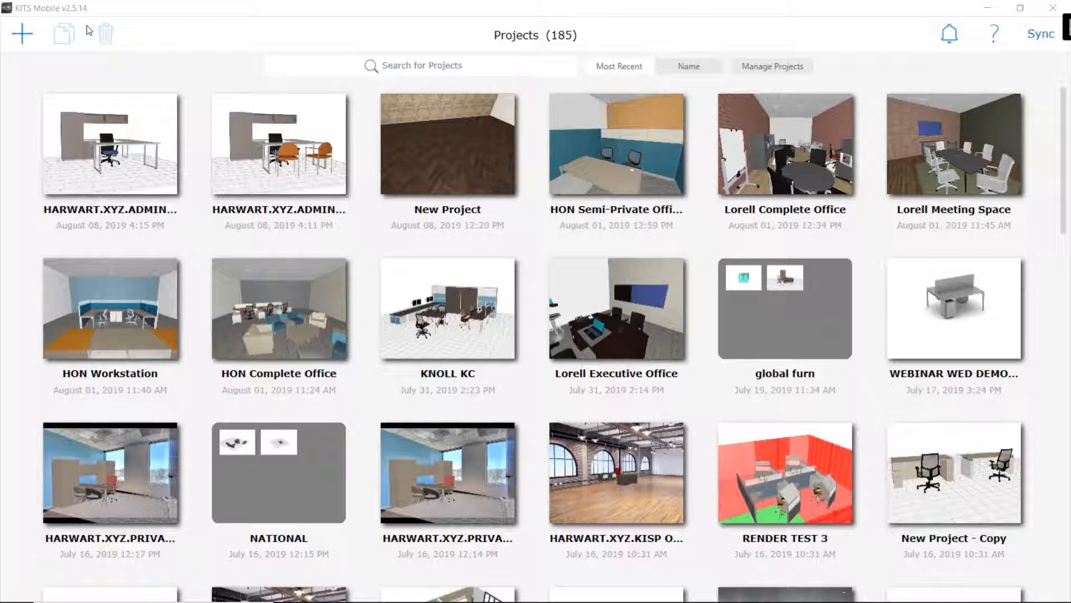
Create a new project and name it with the surname followed by .XYZ.MEETING SPACE.081419.
left_click(22, 35)
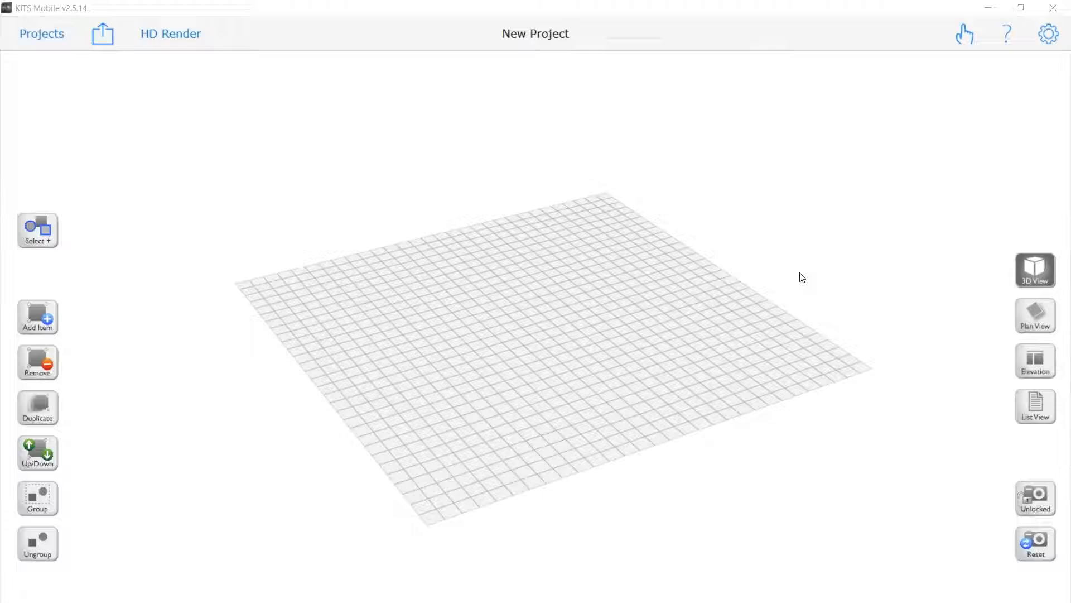
left_click(553, 38)
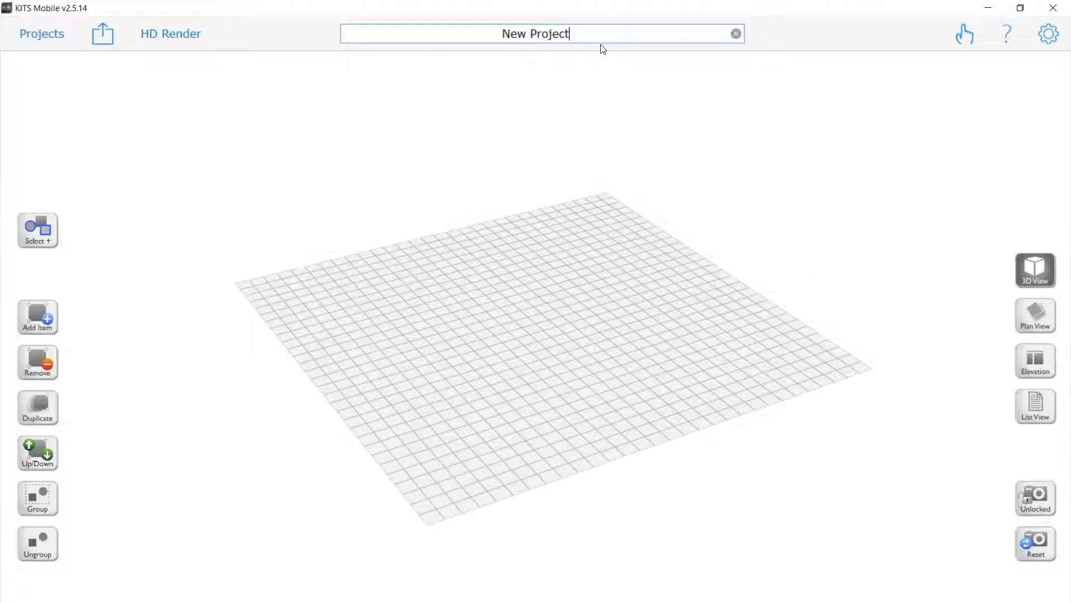
left_click(736, 34)
type("HARWART.XYZ")
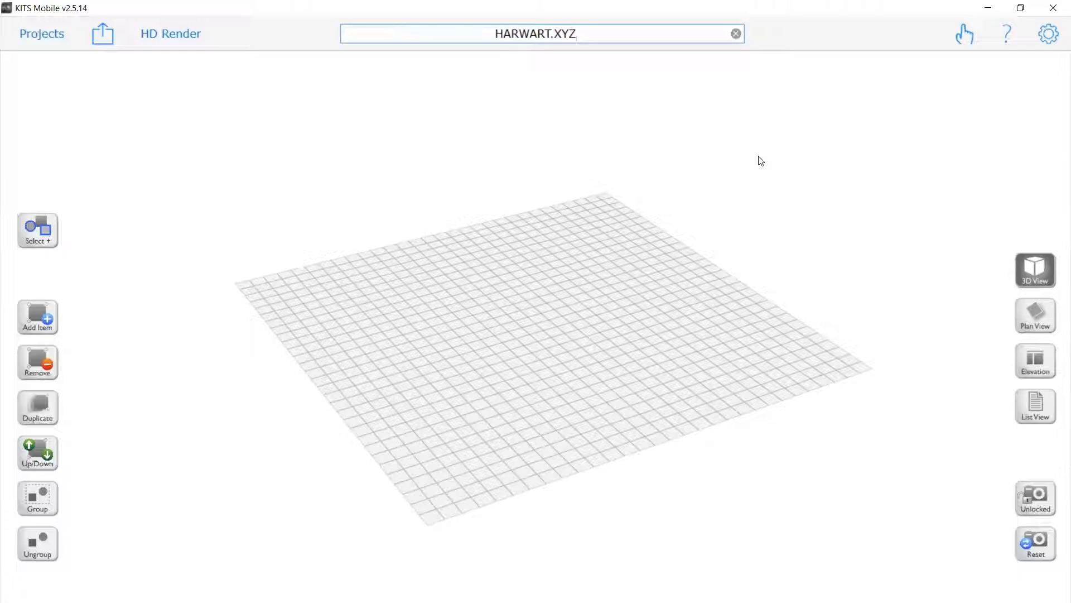
type(".MEETING SPACE")
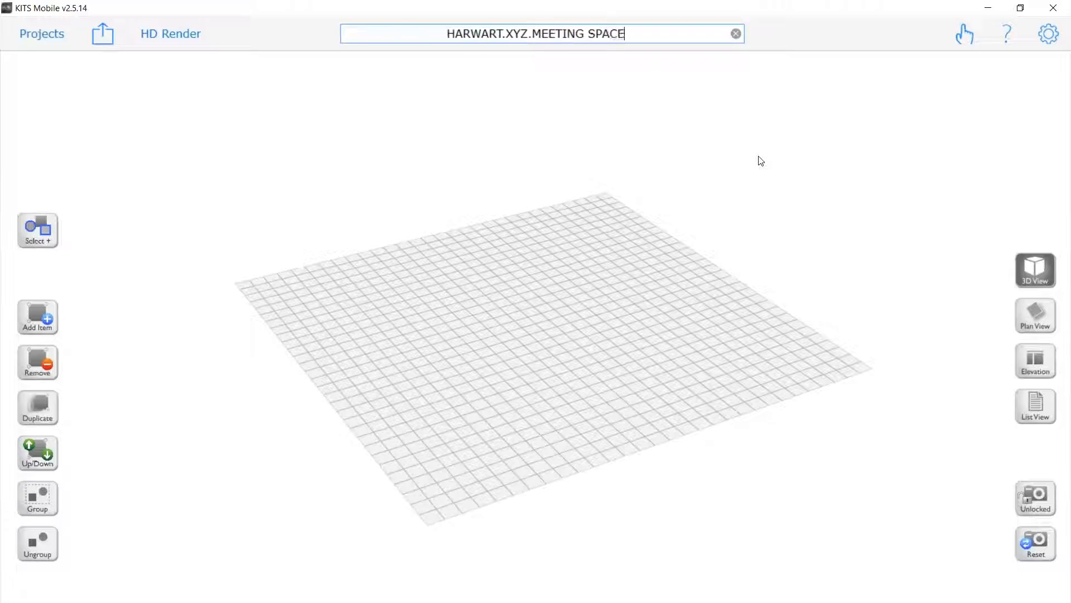
type(".")
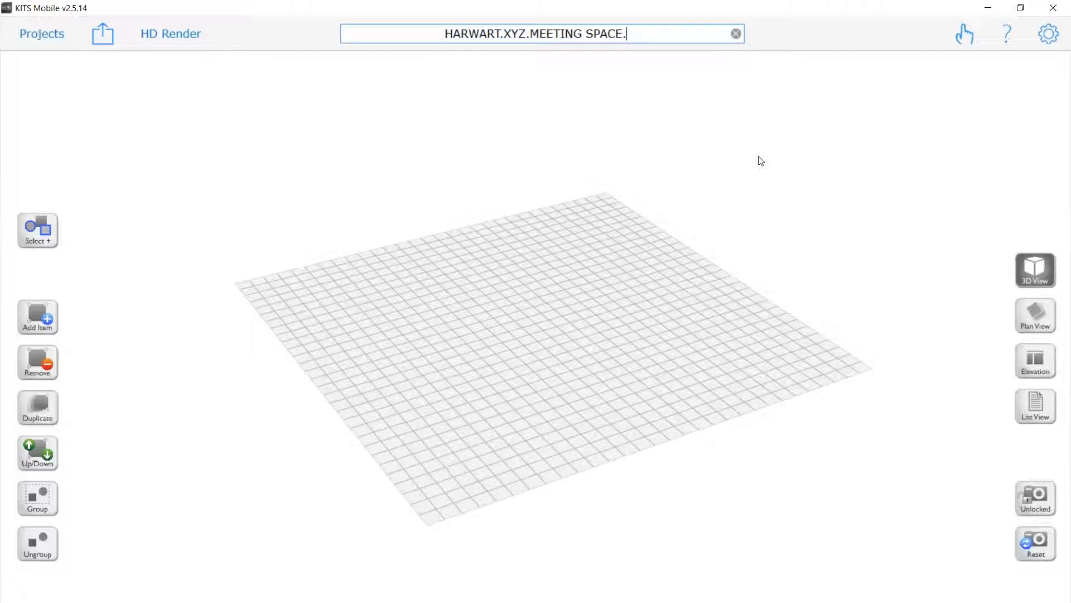
type("081419")
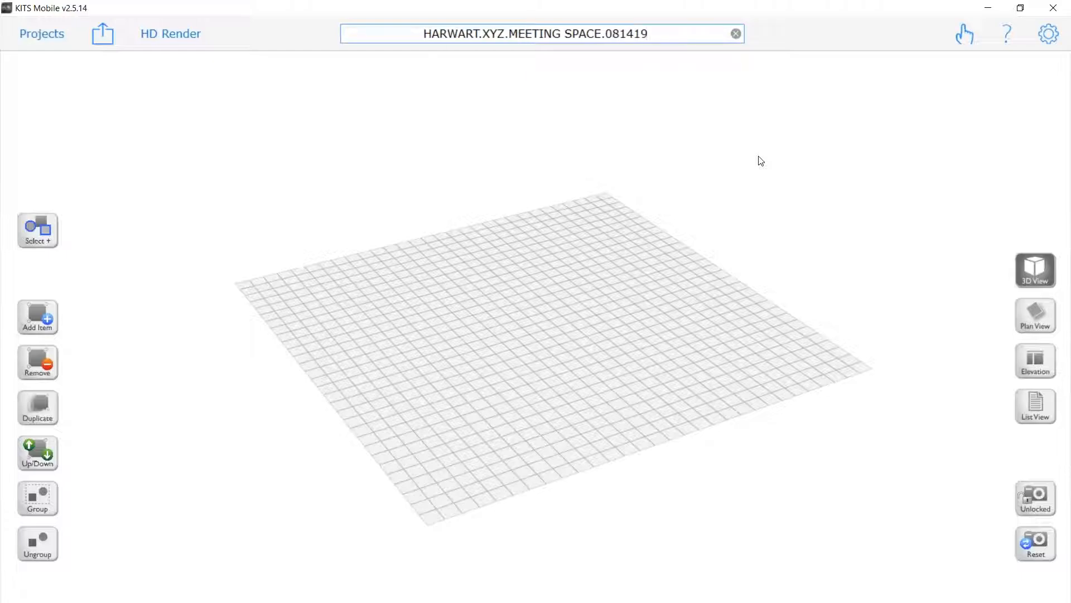
key("Return")
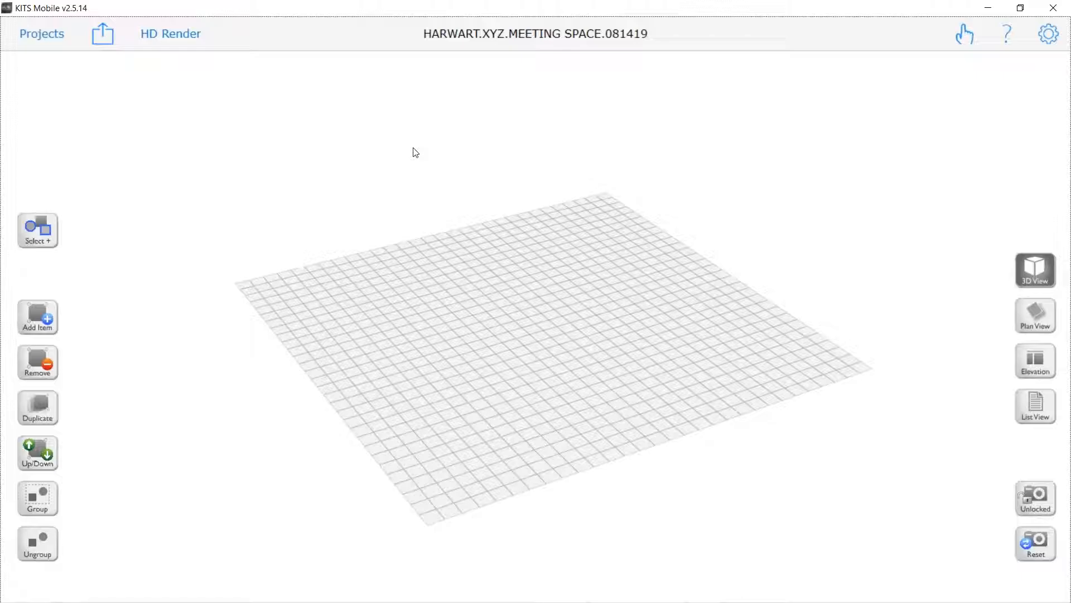
Save the project while exiting to the project list and reopen the saved meeting space project.
left_click(42, 35)
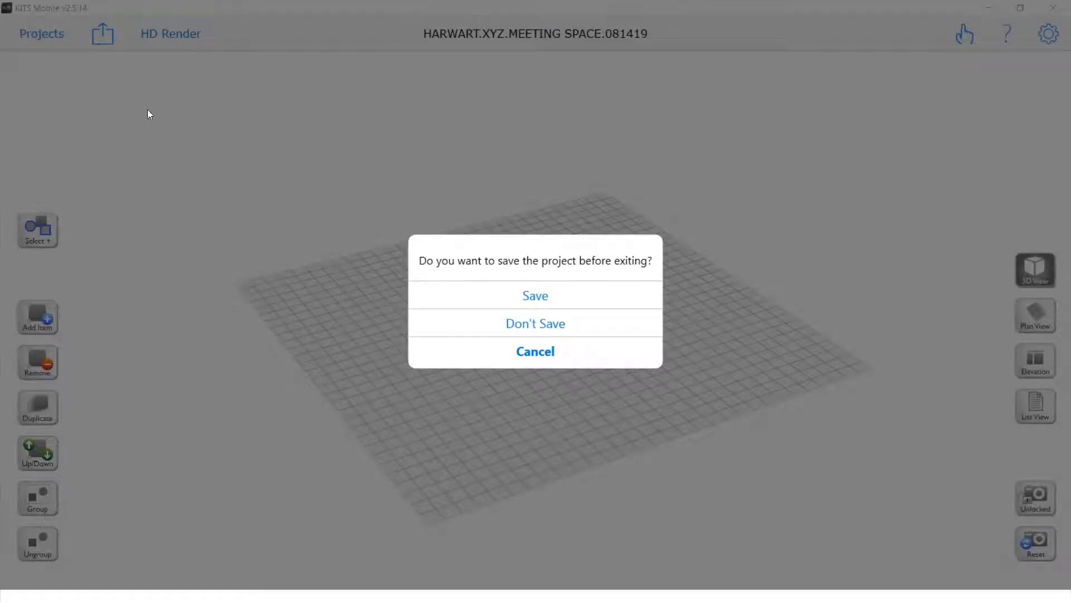
left_click(538, 300)
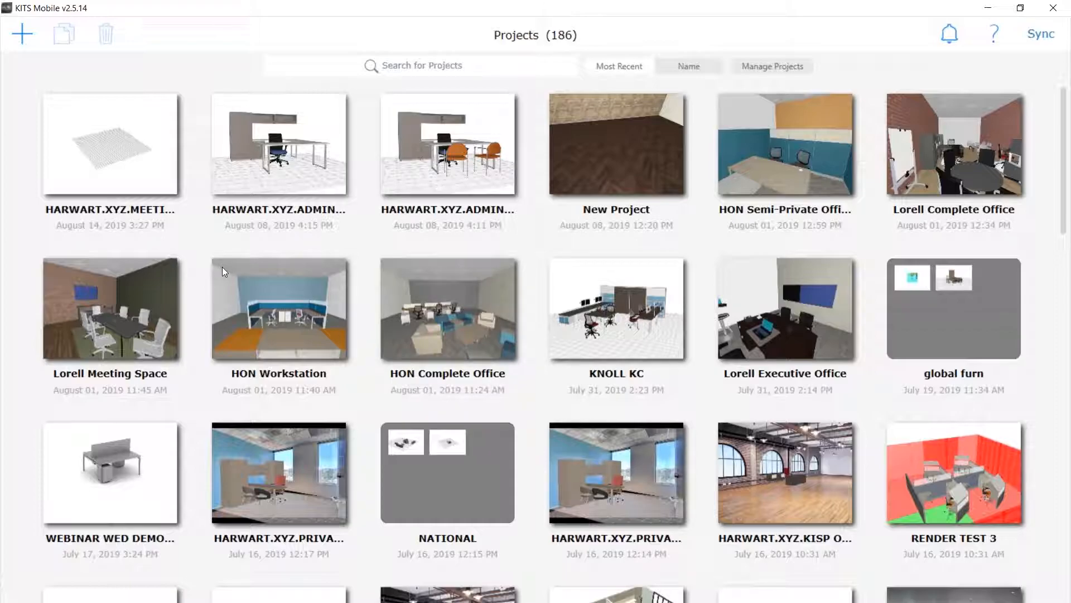
left_click(119, 168)
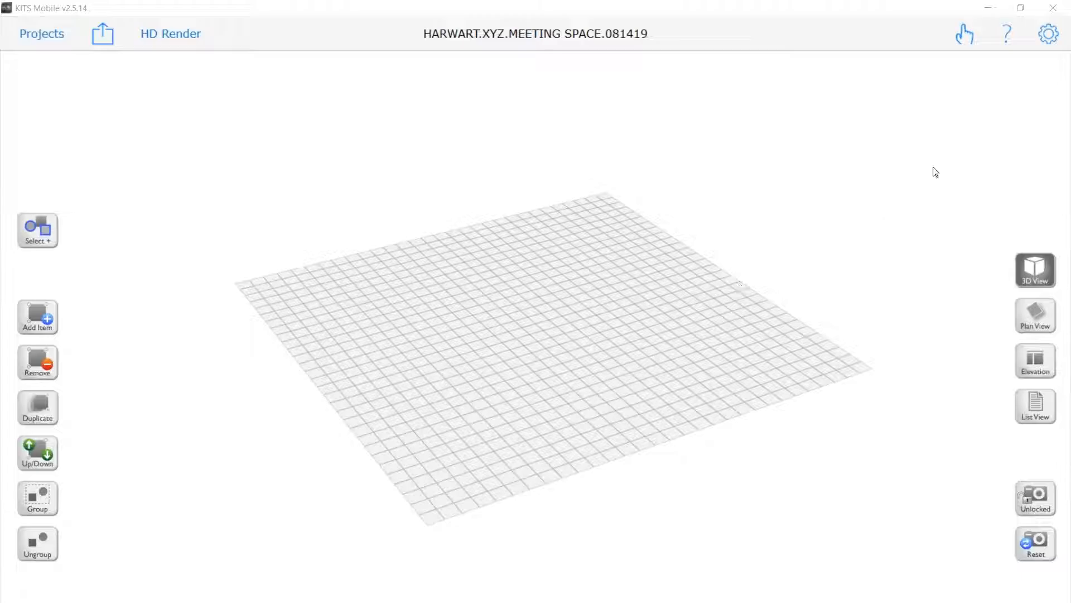
Set the project's floor grid to 15 ft length and 20 ft width and return to the 3D view.
left_click(1045, 33)
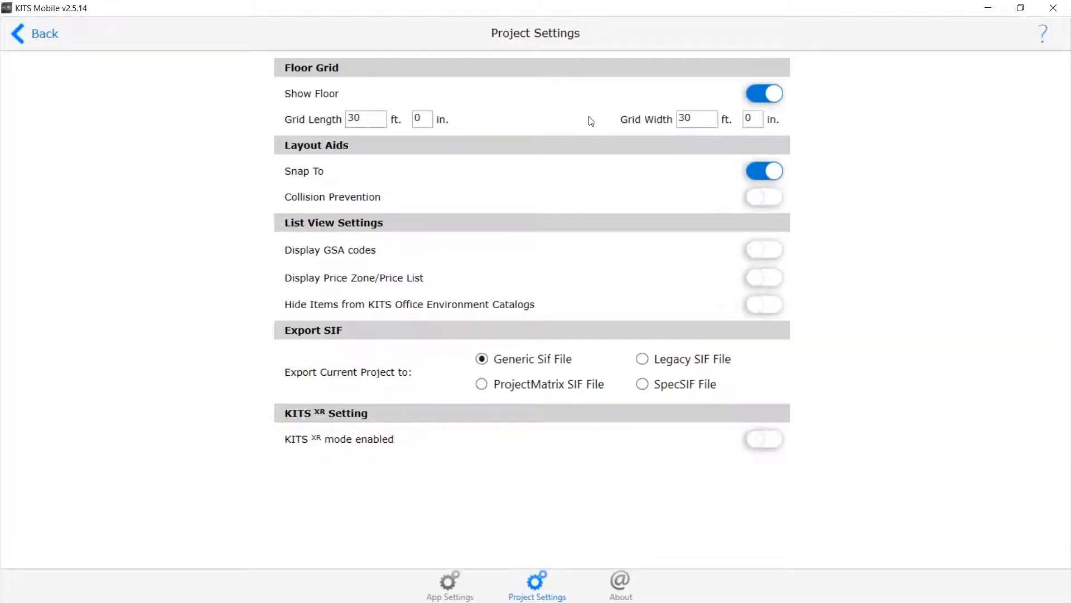
left_click_drag(367, 121, 318, 124)
type("15")
left_click_drag(697, 111, 673, 116)
type("20")
left_click(26, 36)
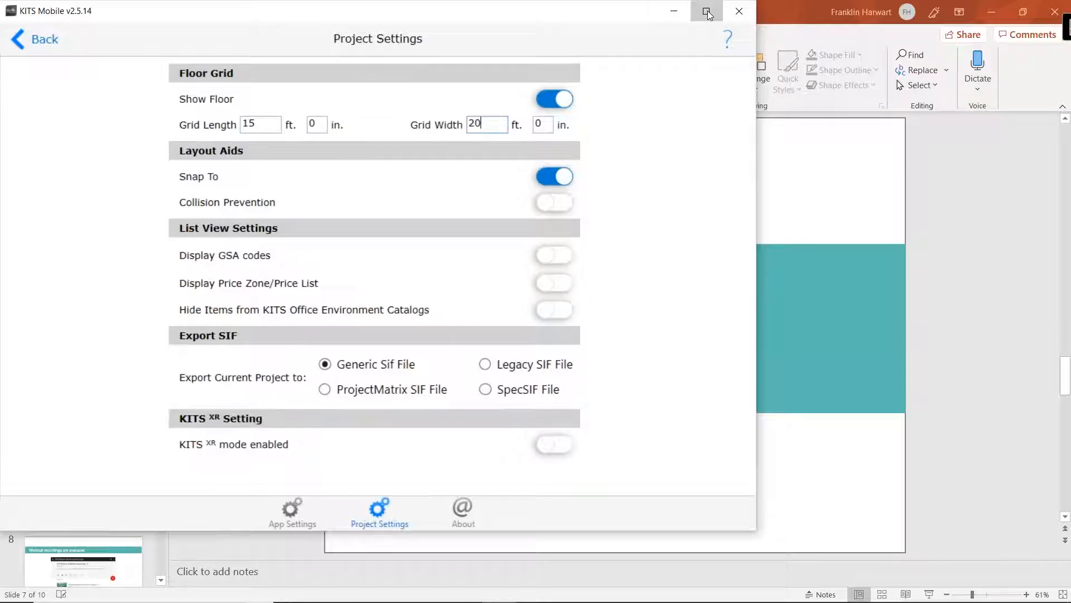
left_click(706, 12)
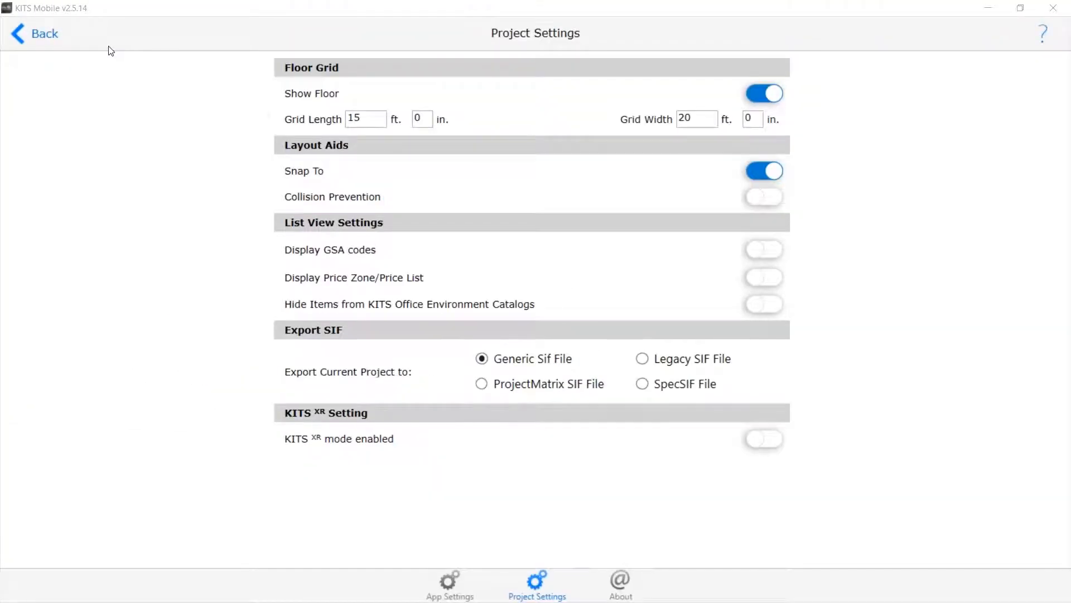
left_click(45, 35)
left_click_drag(314, 303, 757, 391)
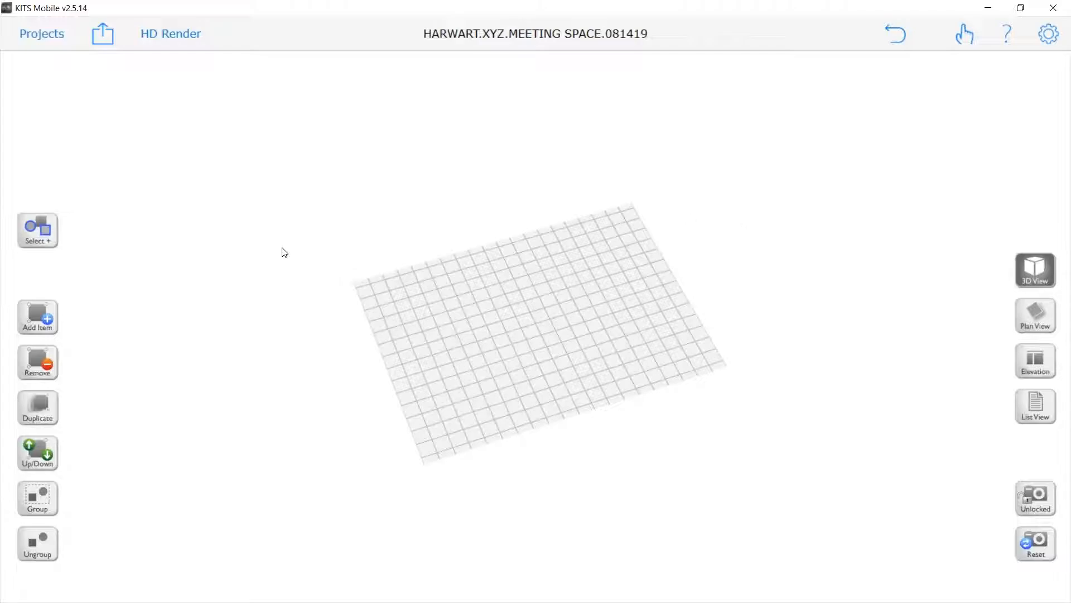
Start adding an item and look through the list of catalog manufacturers, then dismiss the list.
left_click(46, 317)
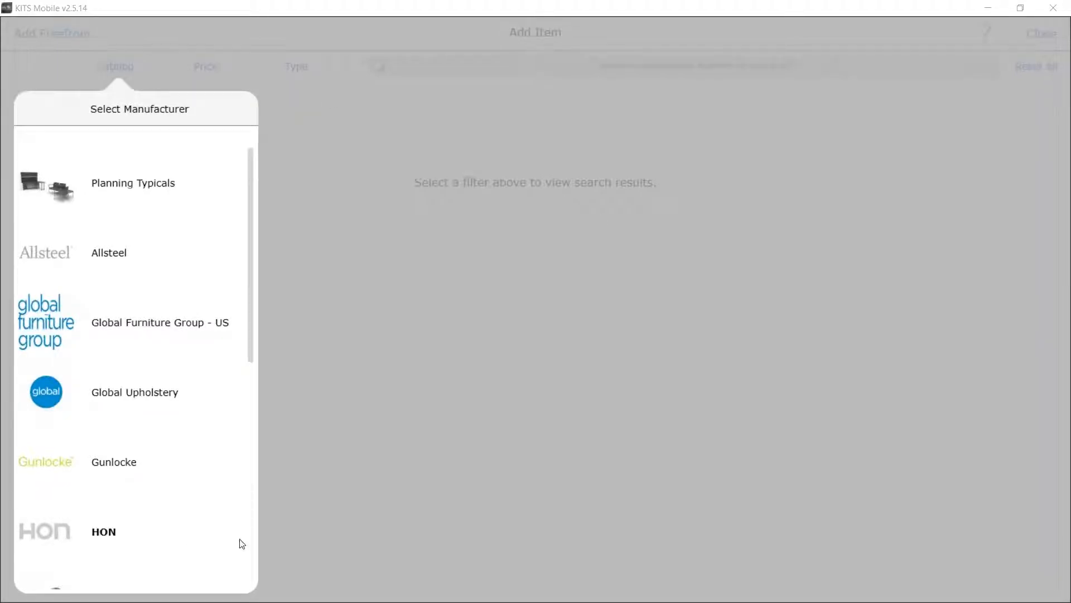
scroll(179, 232, "down", 2)
scroll(176, 241, "down", 4)
scroll(162, 275, "up", 2)
scroll(163, 277, "up", 3)
scroll(162, 279, "down", 3)
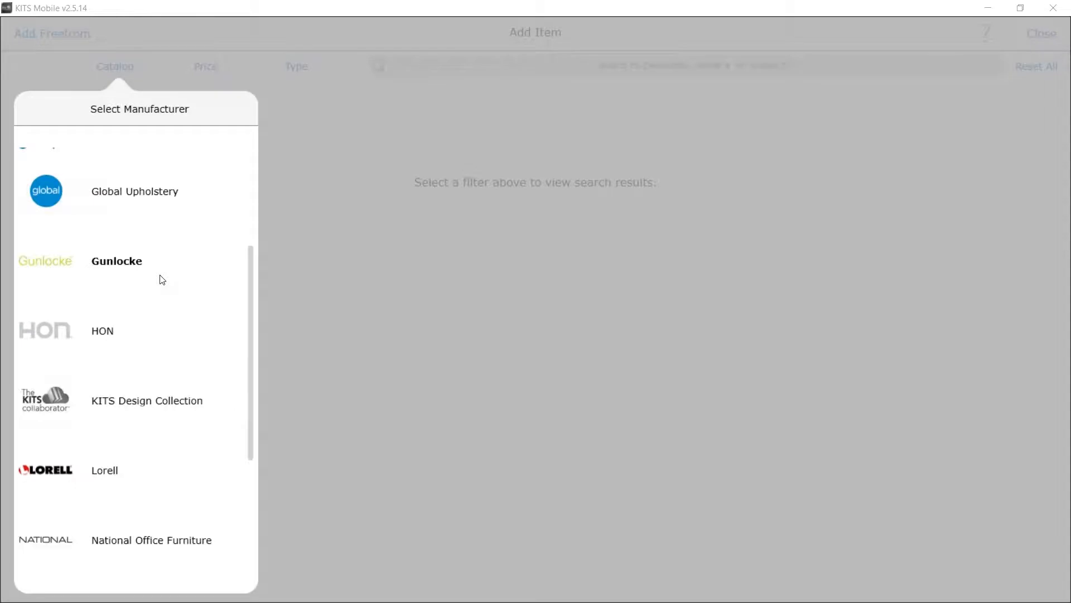
scroll(162, 279, "down", 3)
scroll(162, 279, "down", 4)
scroll(163, 279, "up", 7)
scroll(162, 279, "up", 3)
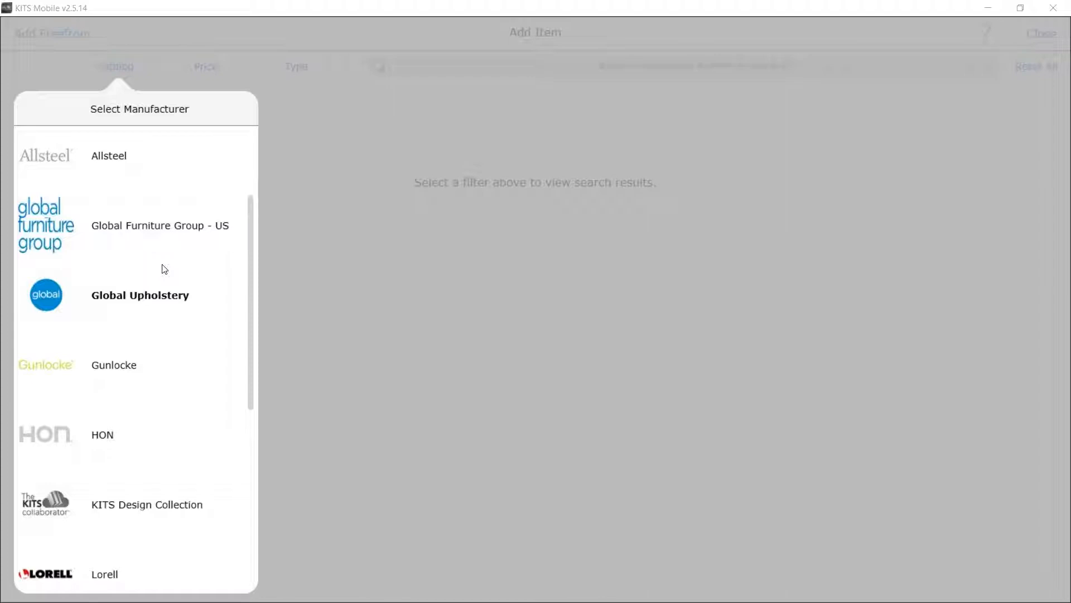
scroll(164, 269, "down", 4)
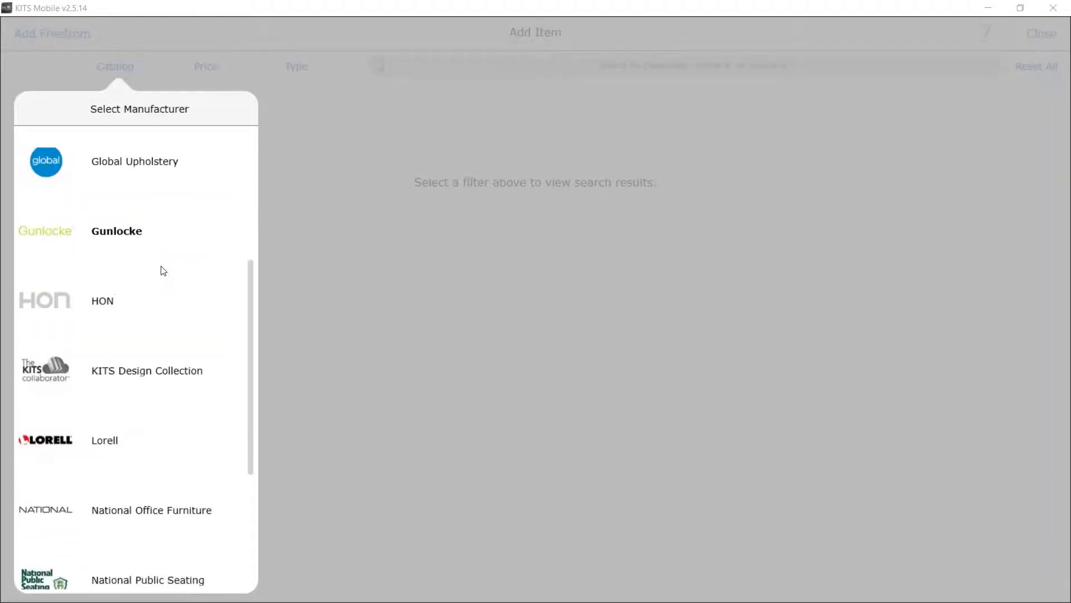
scroll(164, 272, "down", 1)
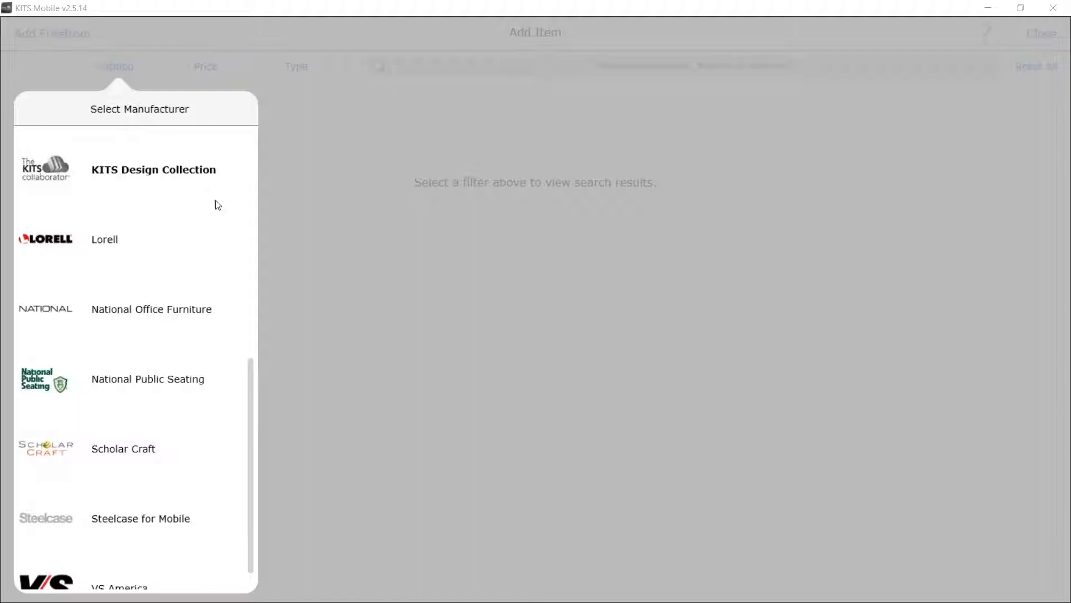
left_click(516, 276)
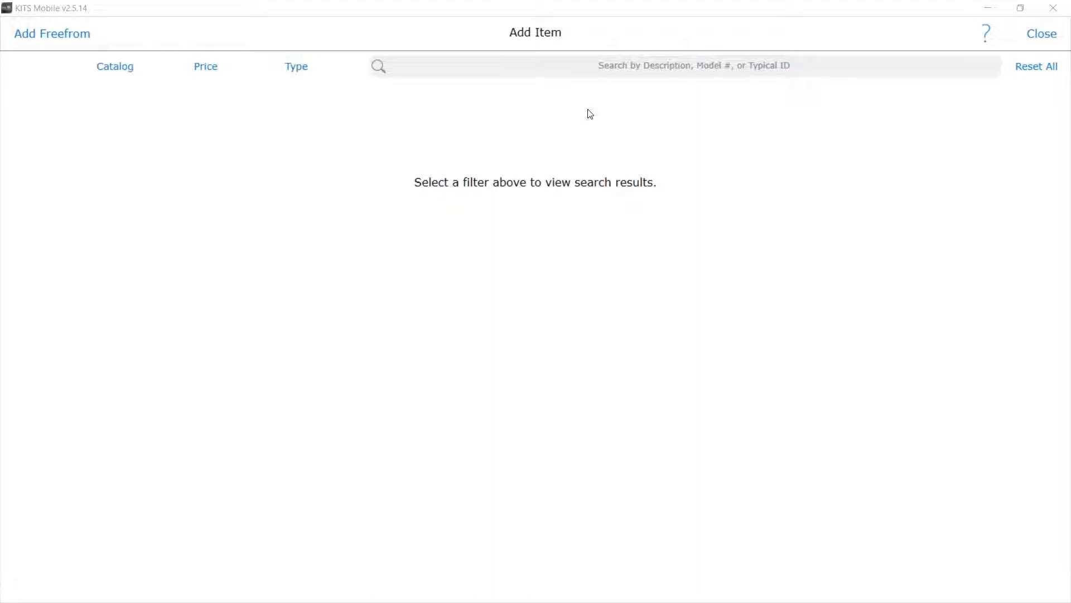
Search the item catalog for TESS.
left_click(621, 65)
type("T")
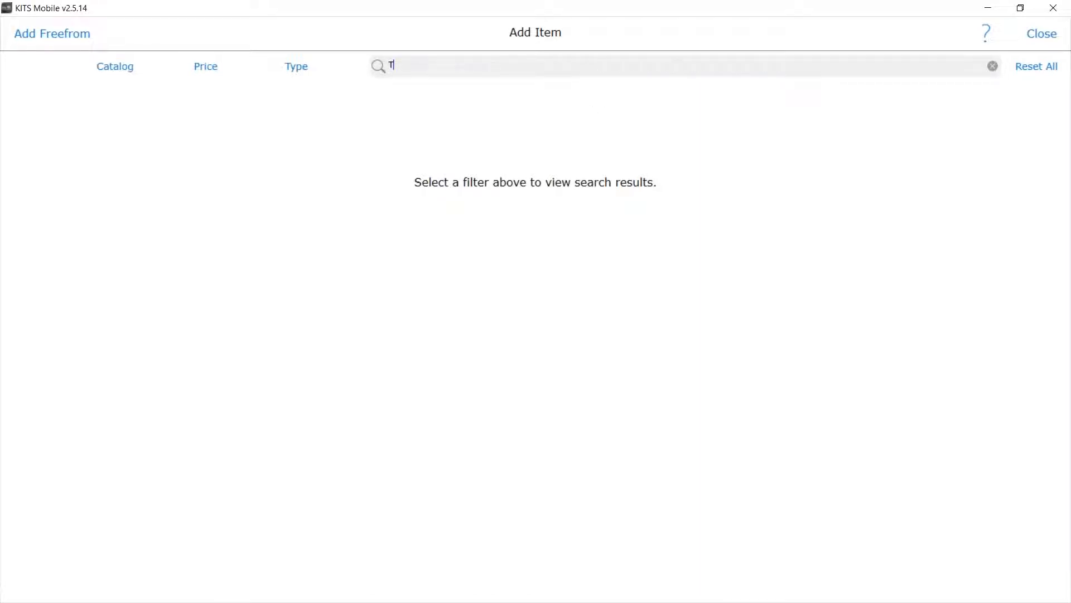
type("ESS")
key("Return")
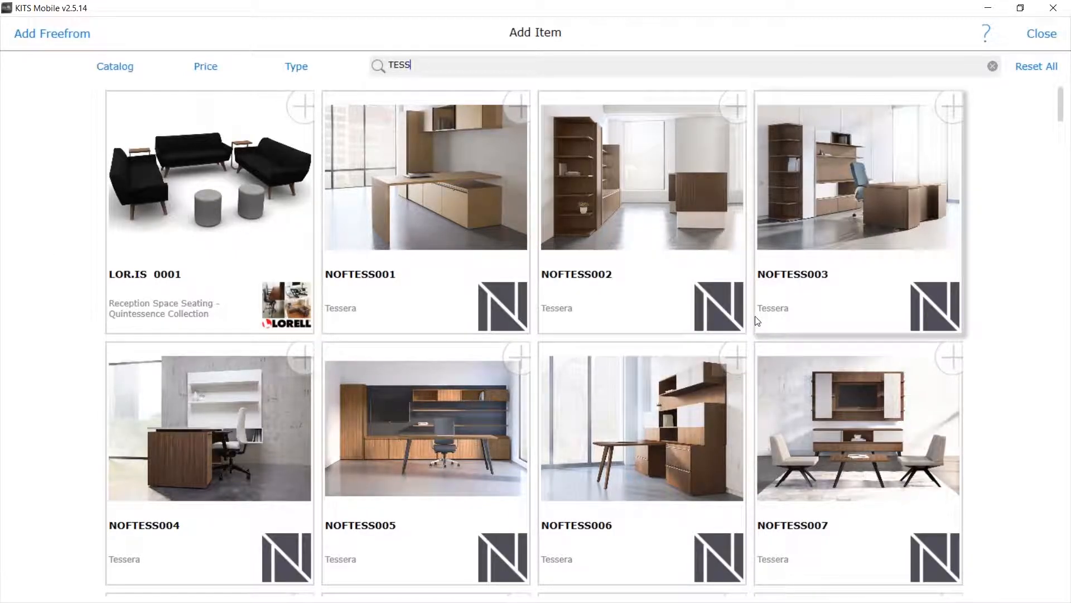
scroll(757, 321, "down", 1)
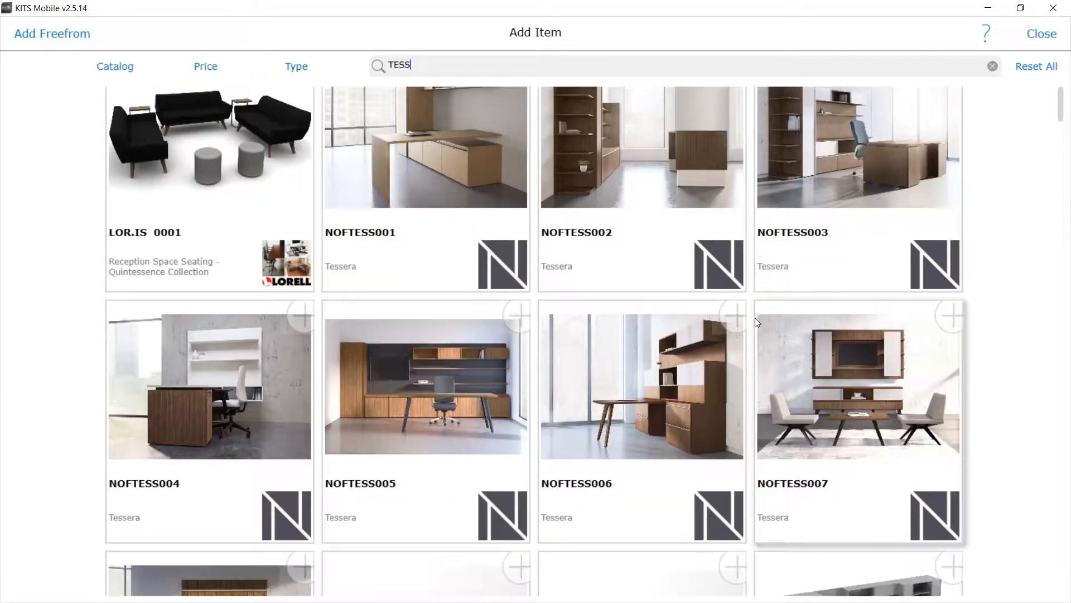
Filter the search results to typicals only with a list price range of $10,000 to $16,000.
left_click(296, 66)
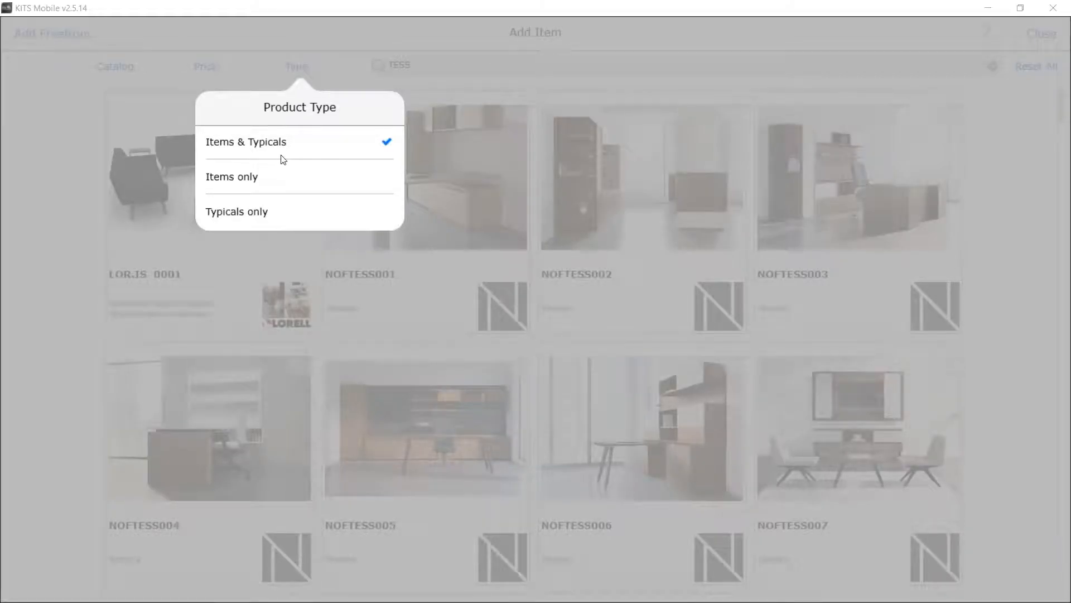
left_click(260, 213)
left_click(63, 219)
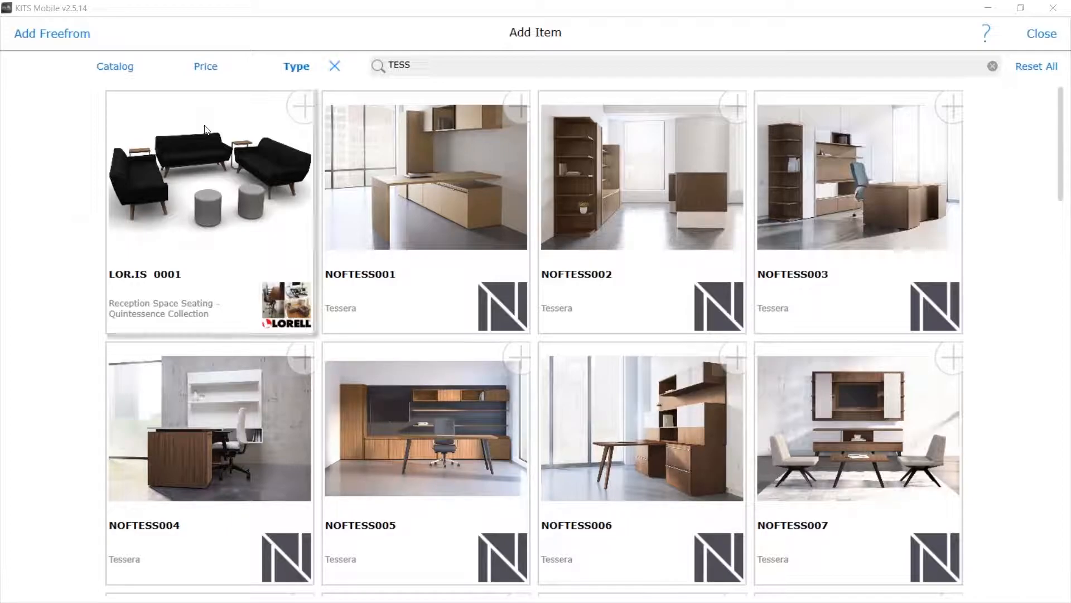
left_click(215, 72)
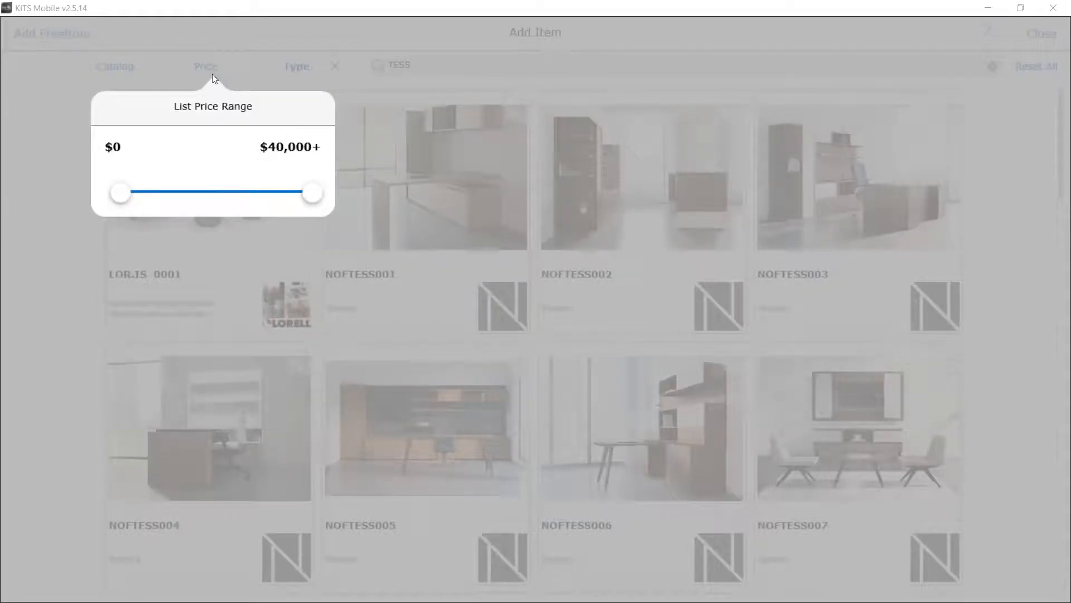
left_click_drag(122, 194, 273, 193)
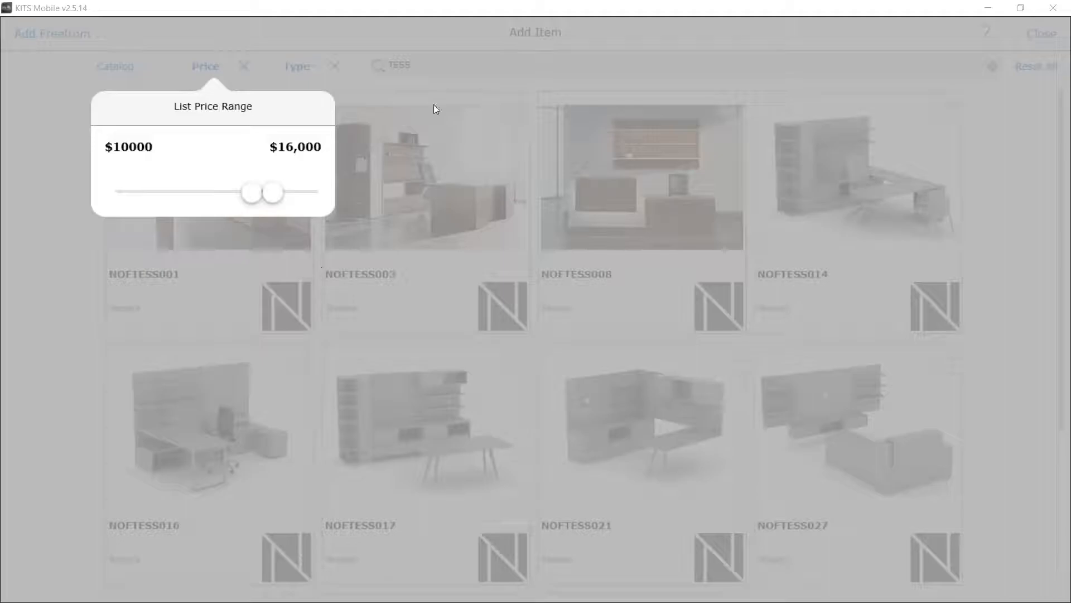
left_click(1033, 338)
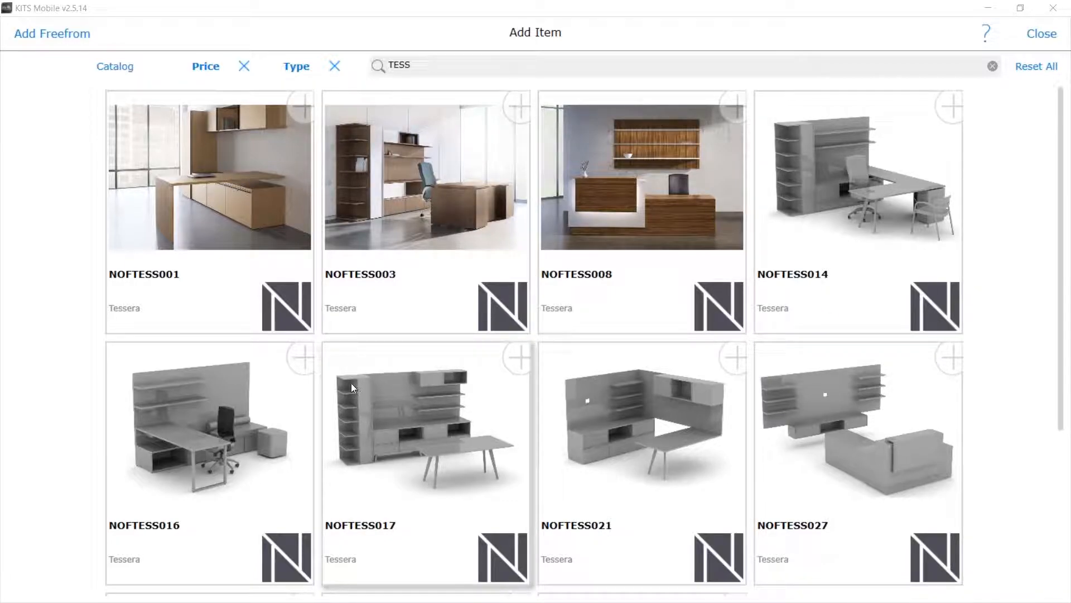
Preview the NOFTESS032 typical, go on to NOFTESS033 and place that one on the floor grid.
scroll(351, 387, "down", 2)
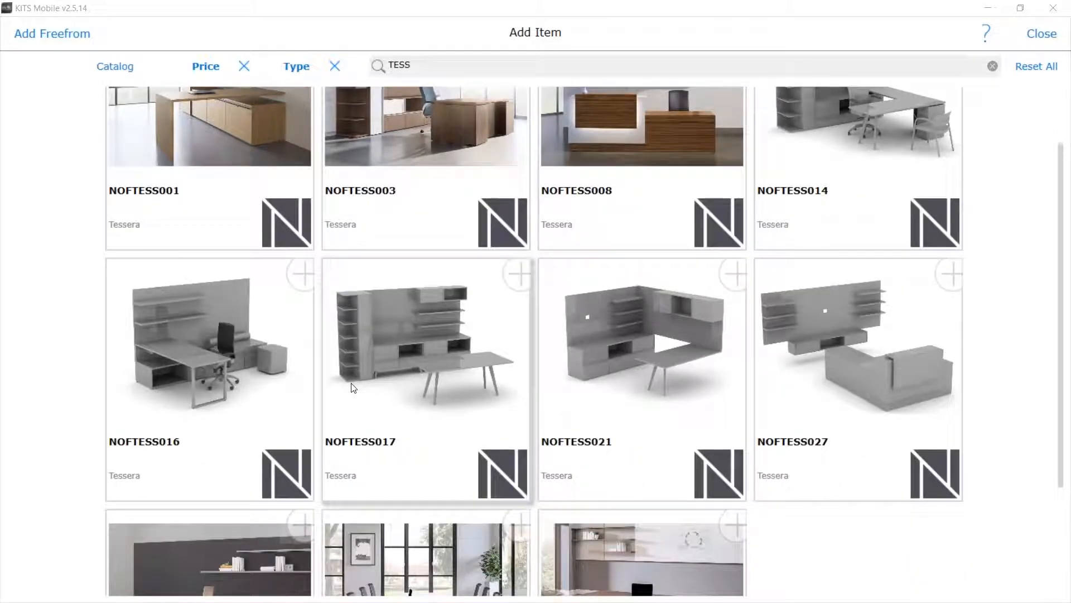
scroll(352, 387, "down", 2)
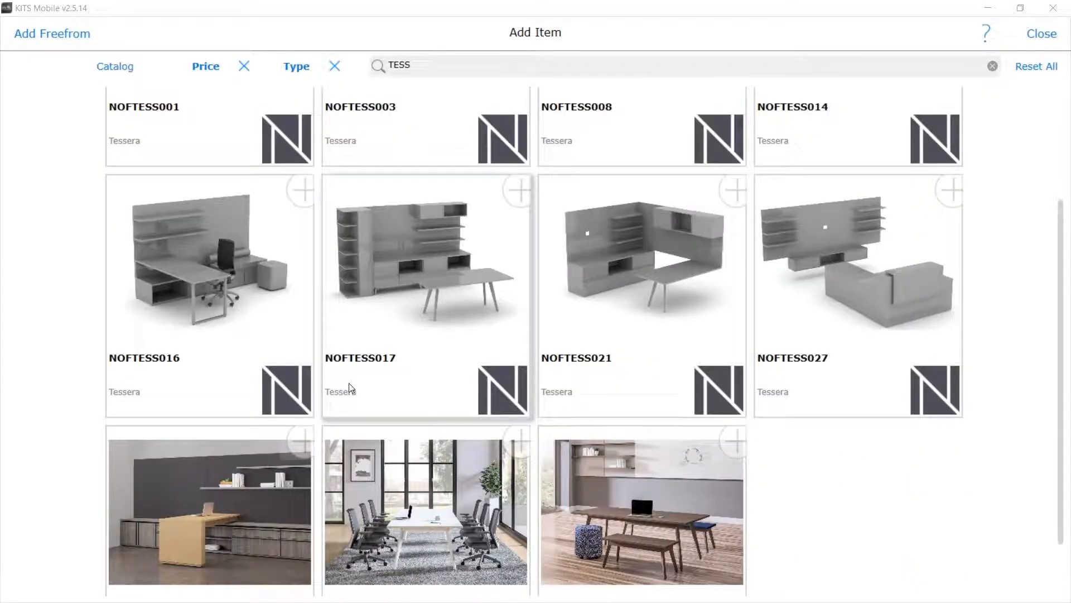
scroll(349, 384, "down", 1)
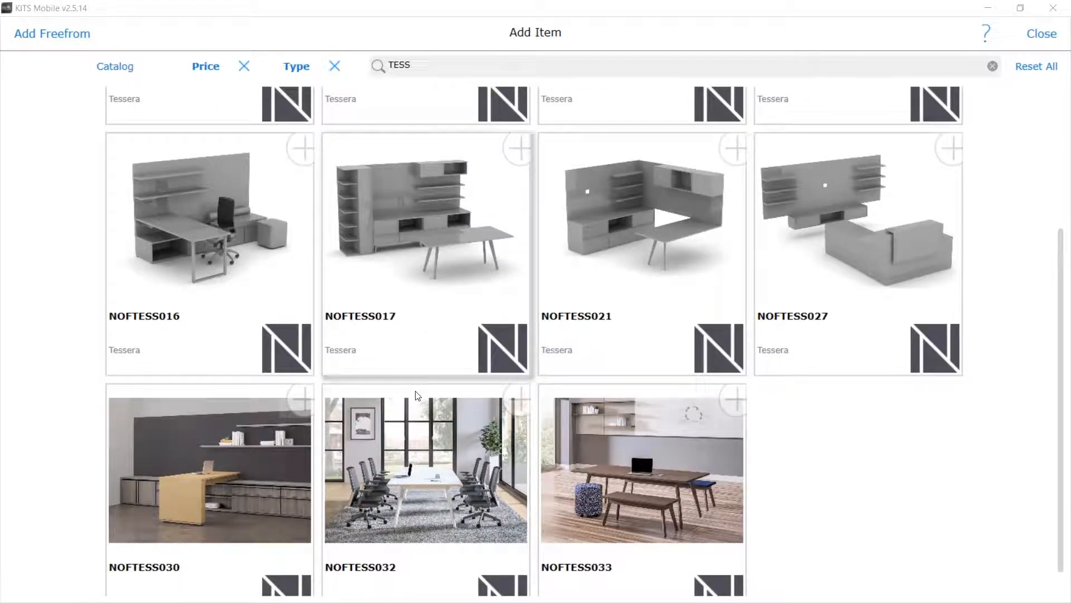
left_click(400, 449)
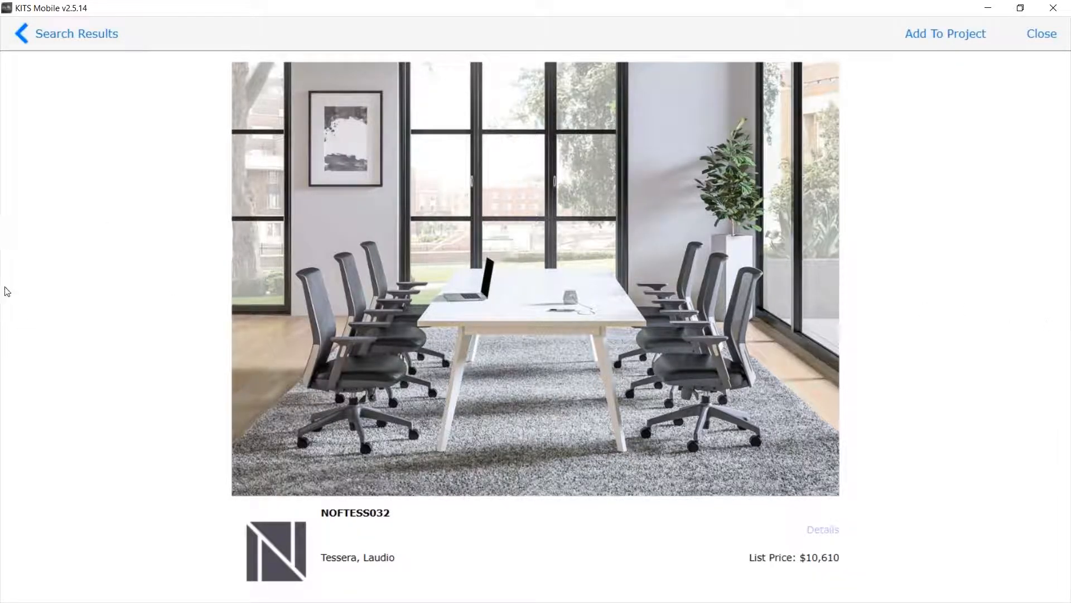
left_click(1050, 326)
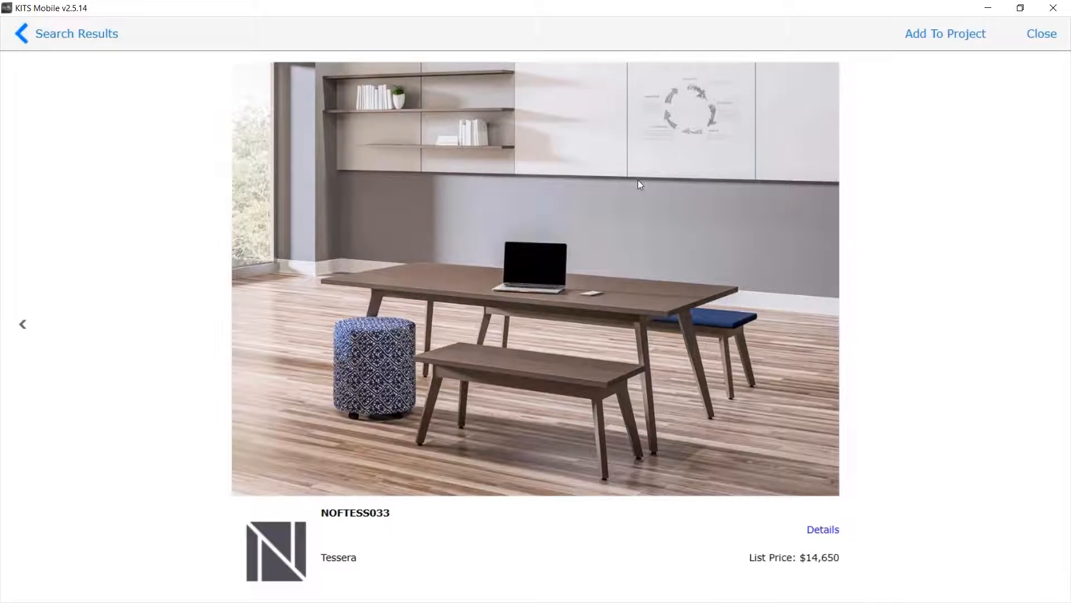
left_click(942, 33)
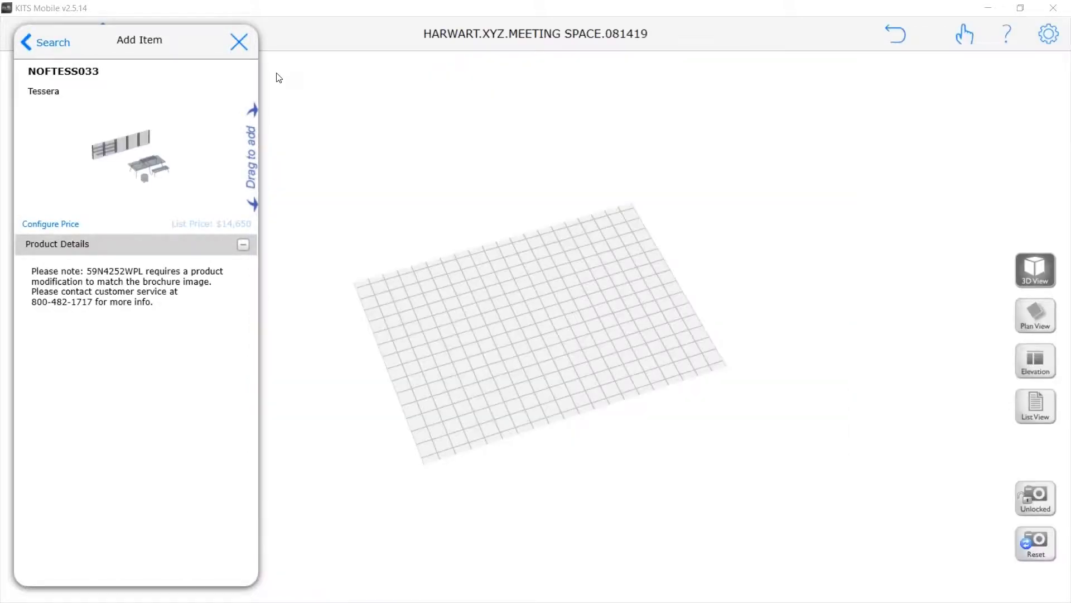
left_click_drag(142, 159, 529, 337)
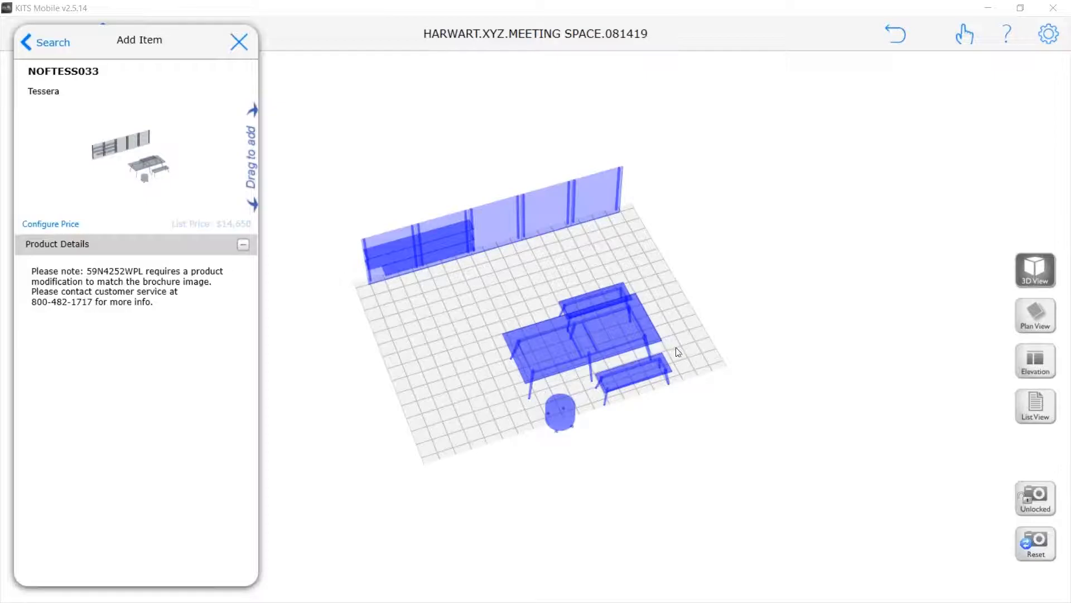
View the item details of the conference table in the placed typical, and close them.
left_click(728, 394)
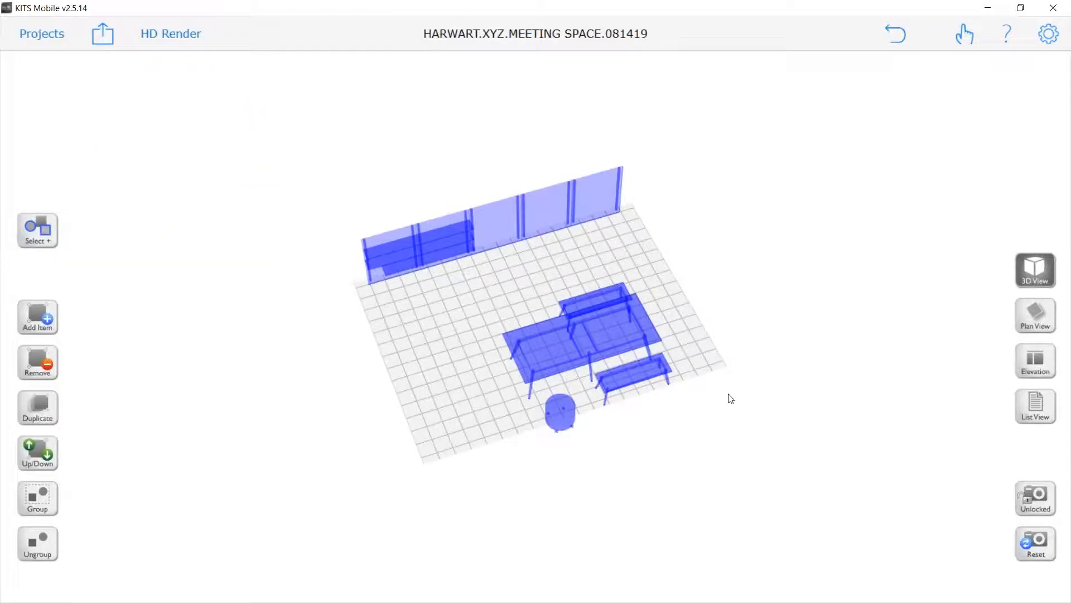
left_click_drag(719, 395, 549, 328)
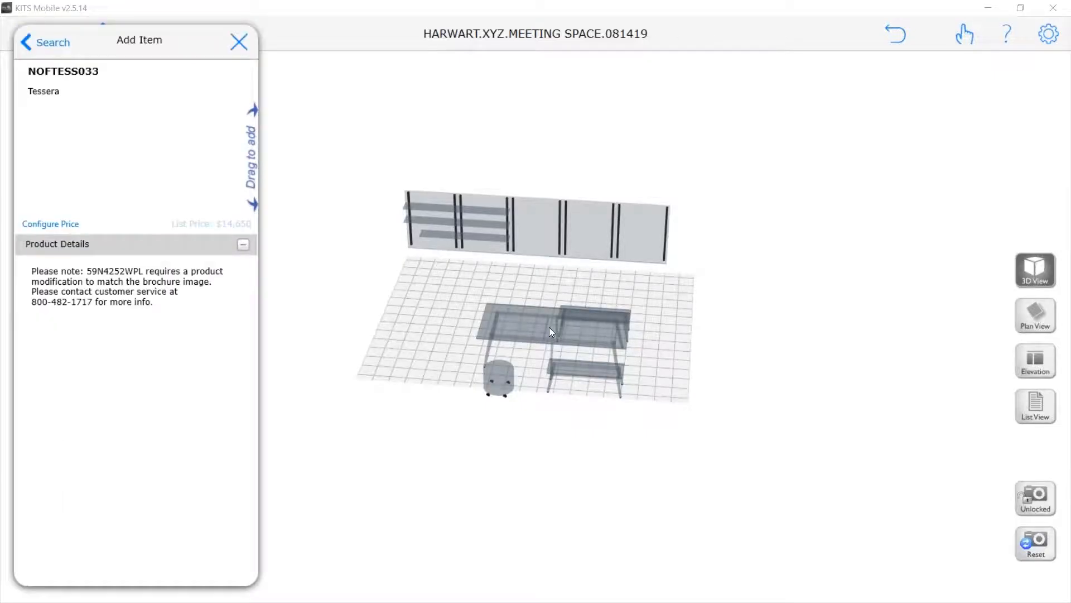
left_click(549, 328)
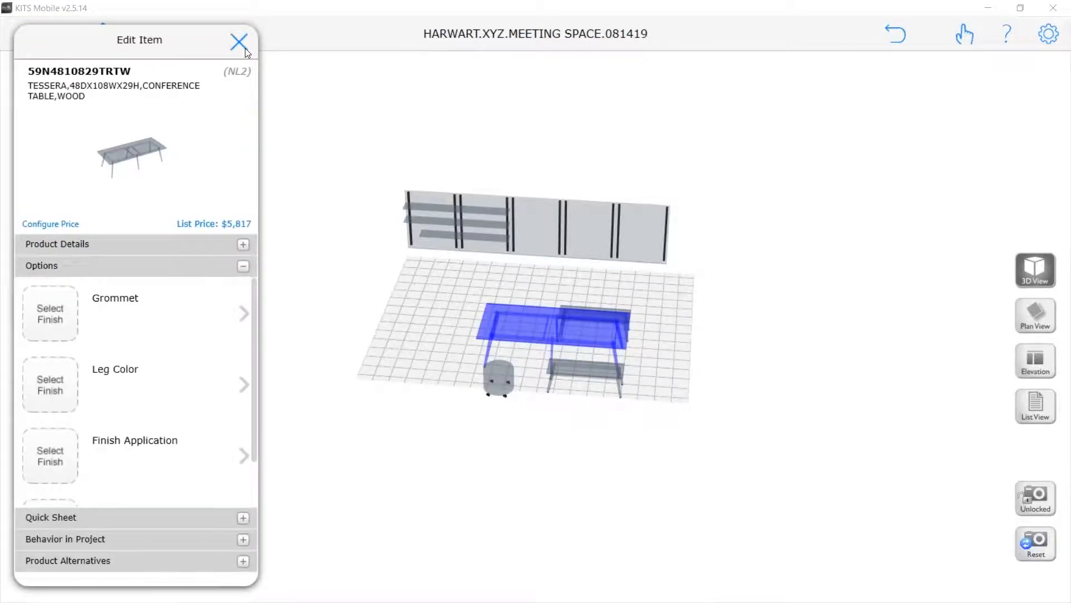
left_click(239, 42)
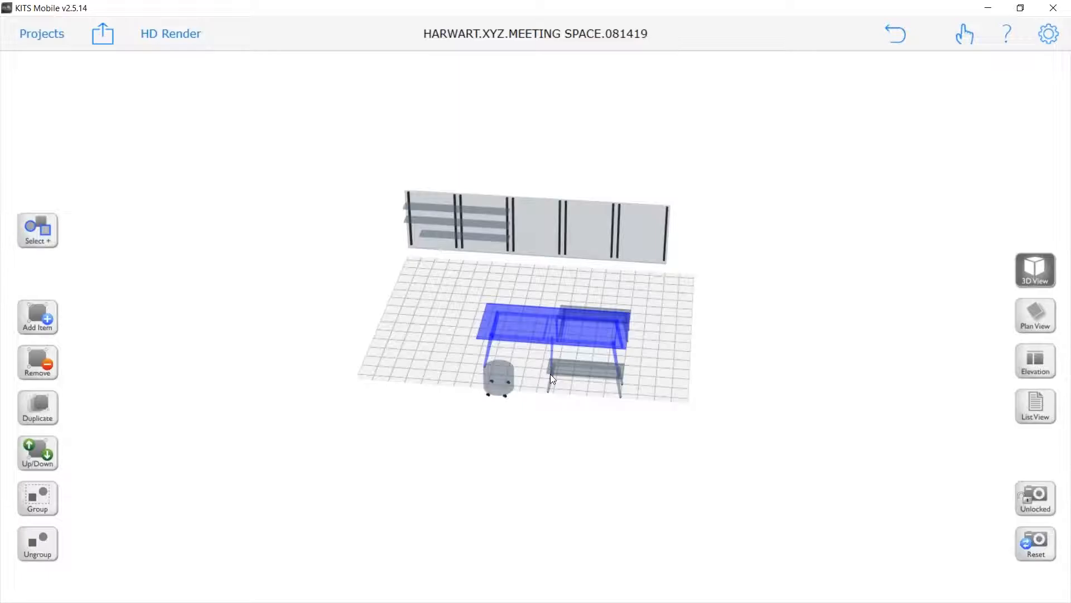
Remove the two benches and the round ottoman from around the conference table.
left_click_drag(748, 320, 536, 392)
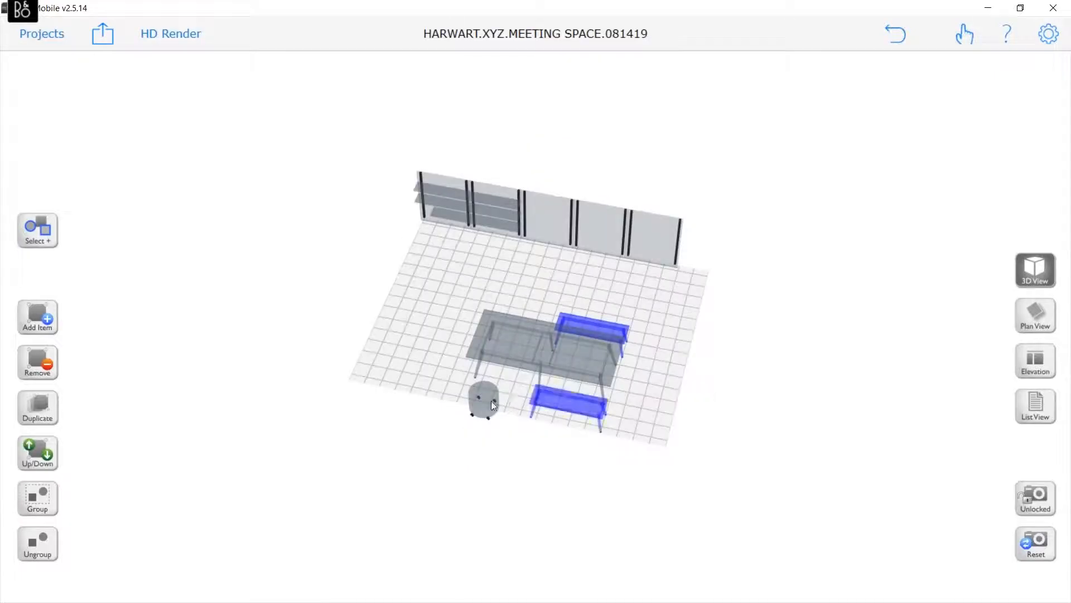
left_click(487, 397)
left_click(22, 363)
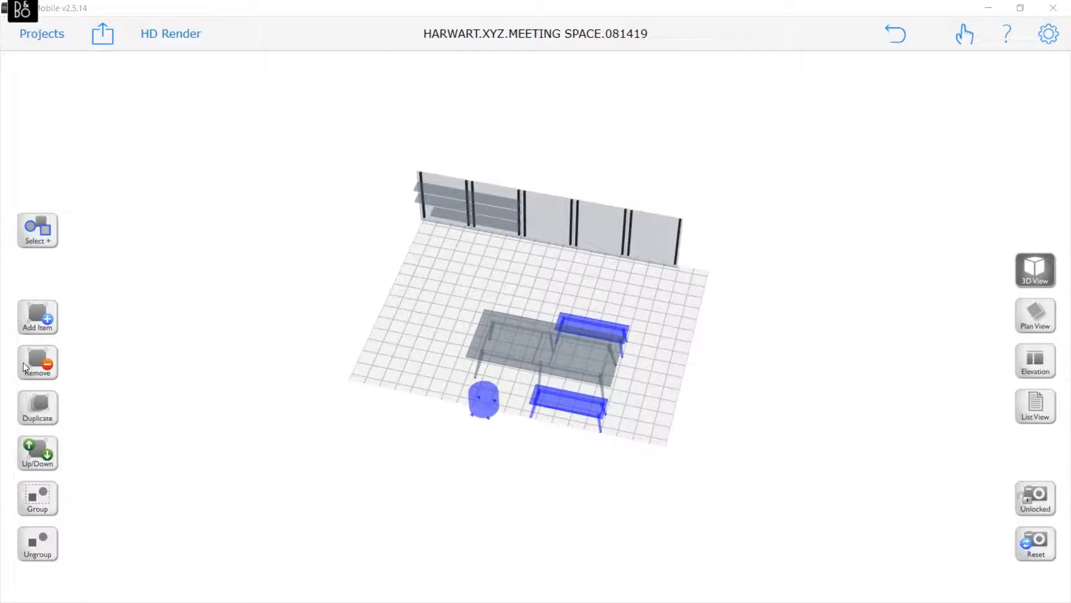
In plan view, move the wall panels with shelves to the floor's back edge and the conference table nearer the room's centre.
left_click(1044, 316)
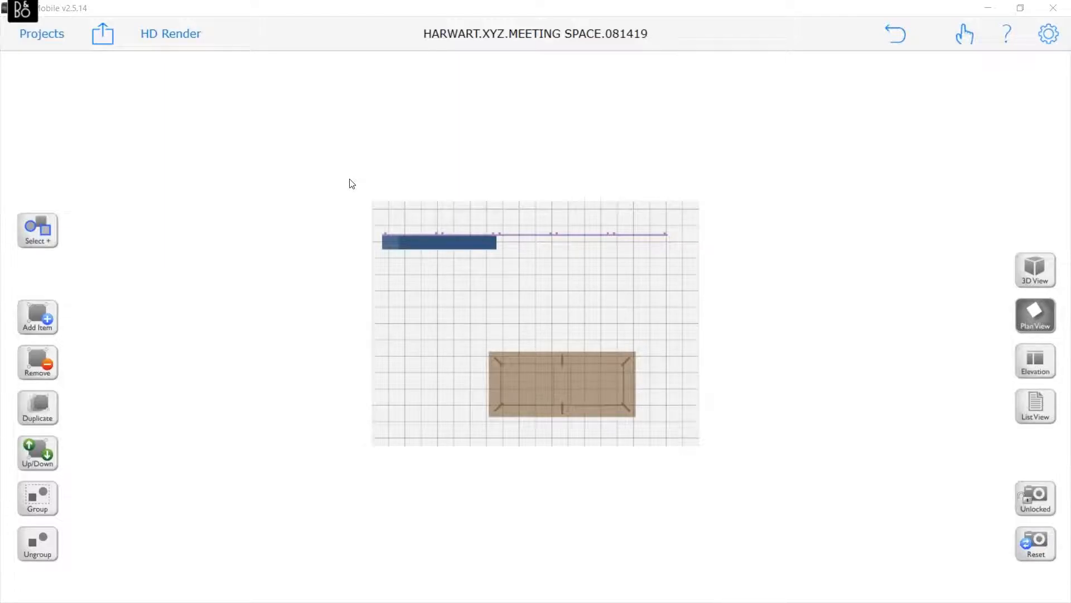
left_click_drag(347, 173, 650, 302)
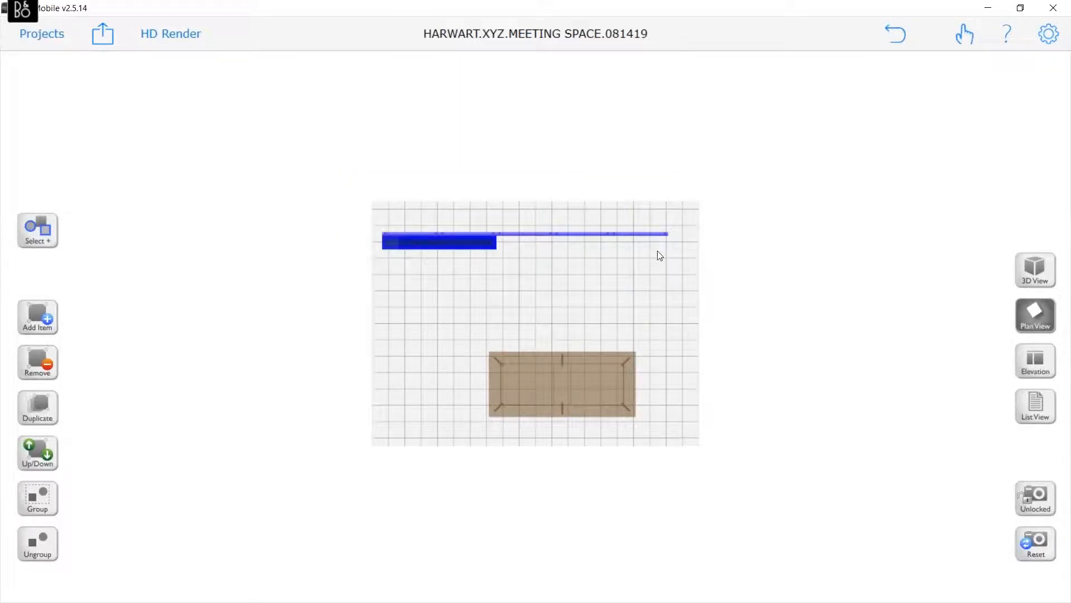
left_click_drag(478, 246, 493, 217)
left_click_drag(584, 392, 598, 332)
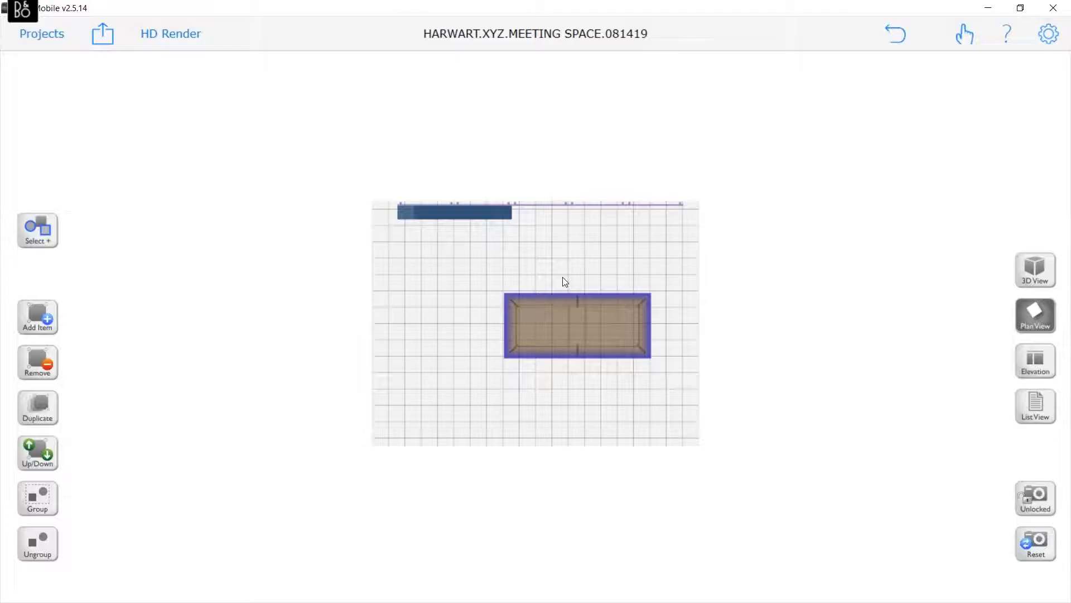
Return to the 3D view and remove the wall panel second from the end without shelves.
left_click(1030, 273)
left_click_drag(490, 363, 578, 310)
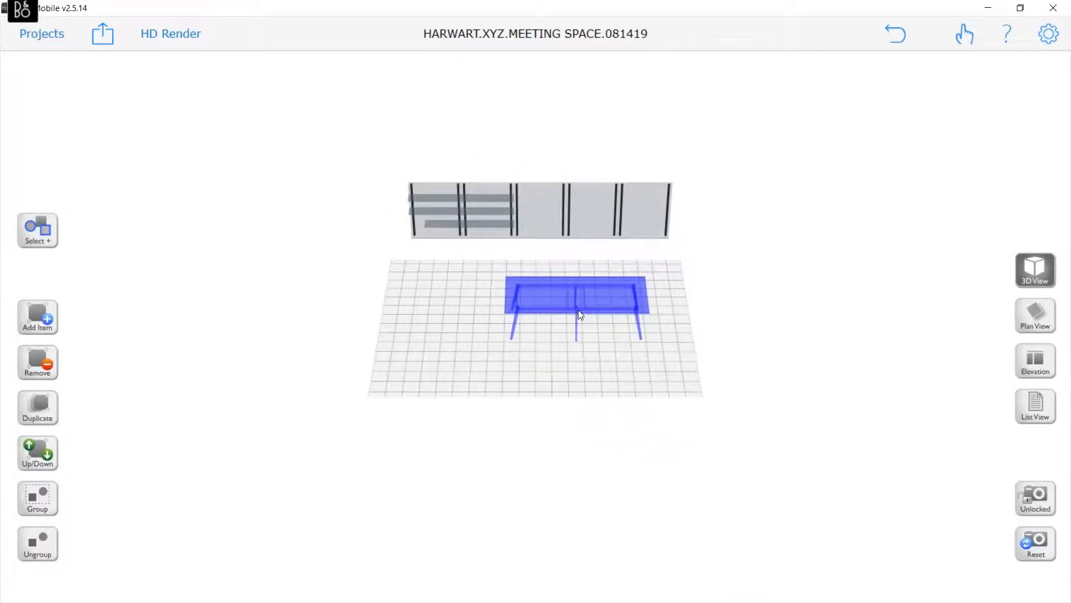
left_click(591, 204)
left_click(36, 370)
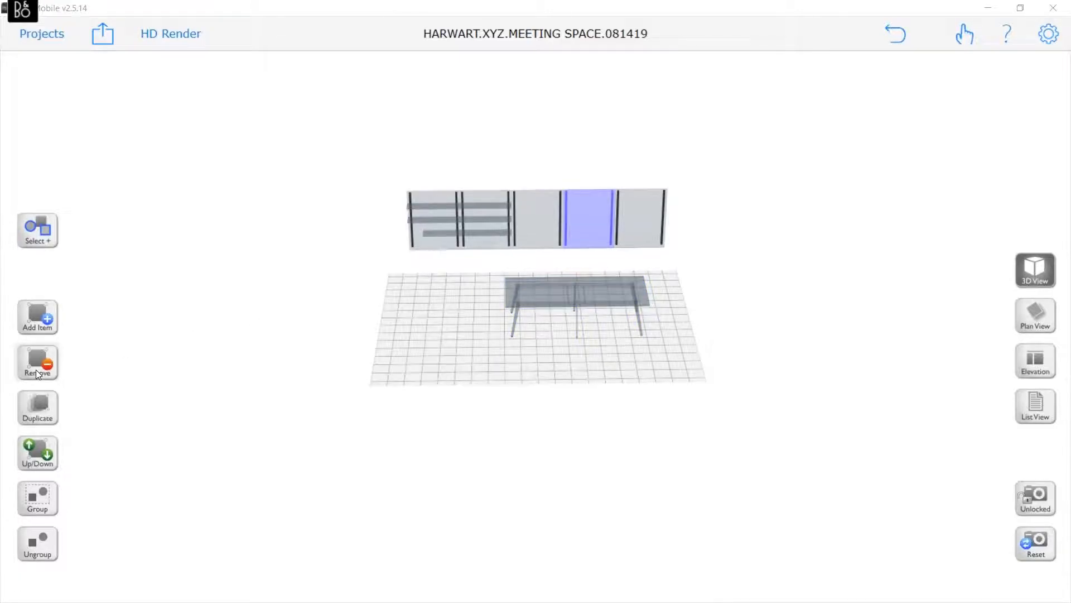
Start adding an item, reset all search filters and choose the National Office Furniture catalog.
left_click(35, 319)
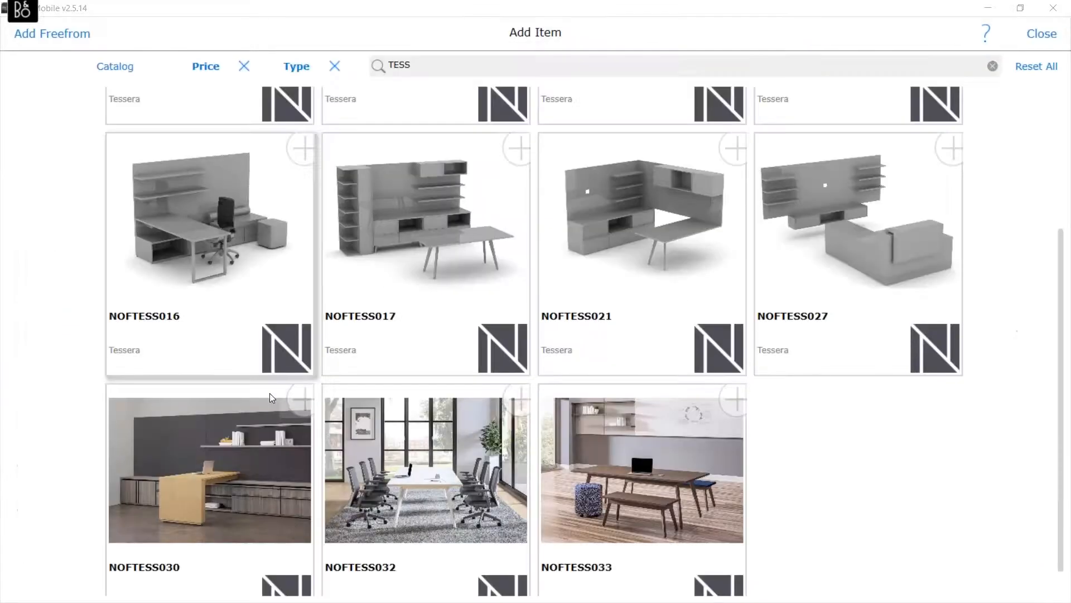
left_click(1020, 72)
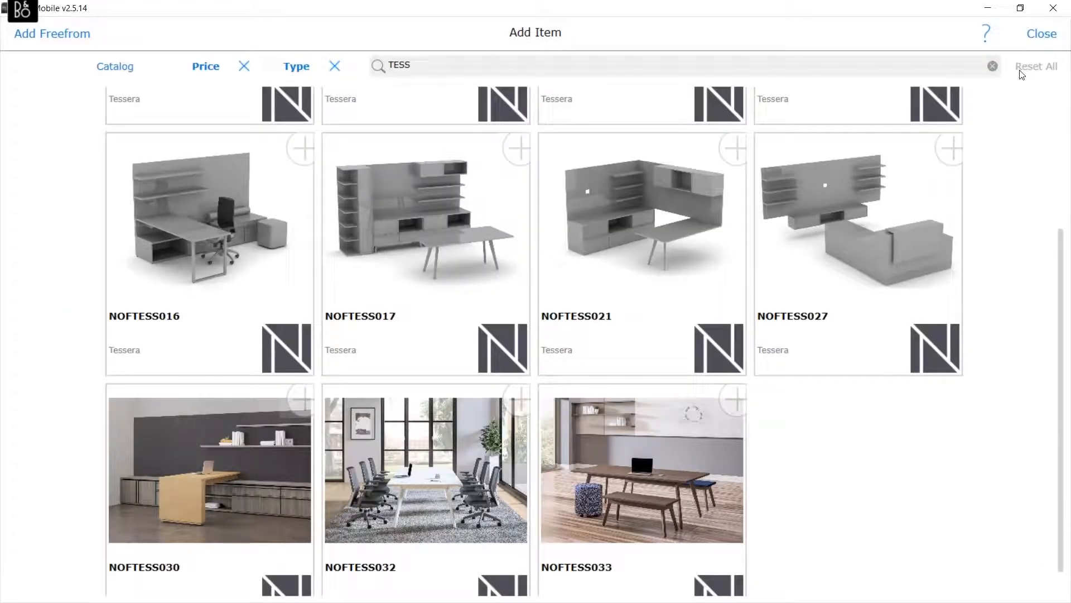
left_click(116, 67)
scroll(141, 320, "down", 1)
scroll(144, 325, "down", 1)
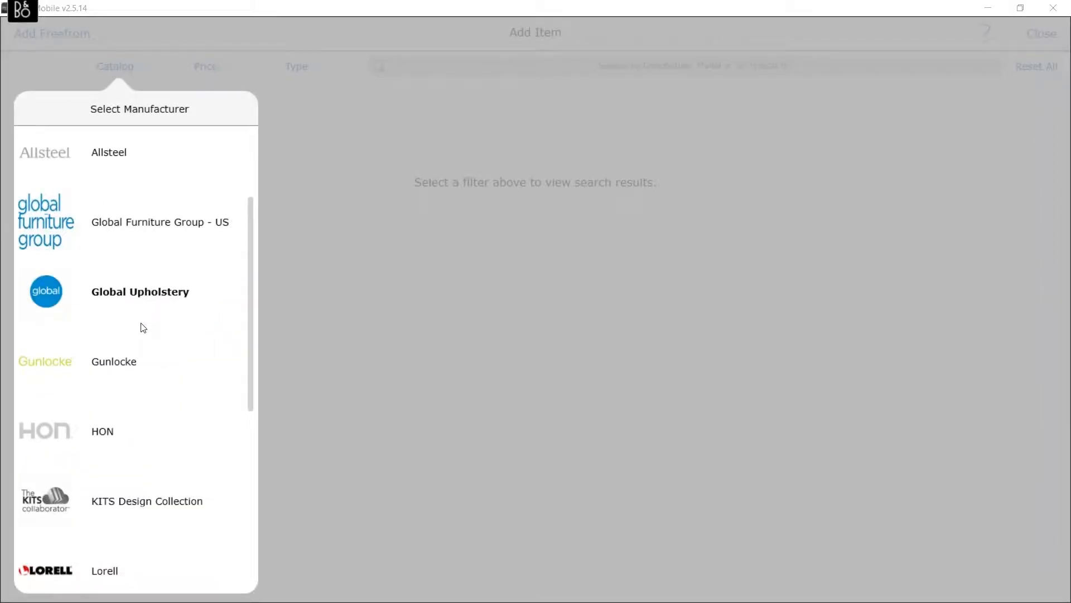
scroll(143, 327, "down", 5)
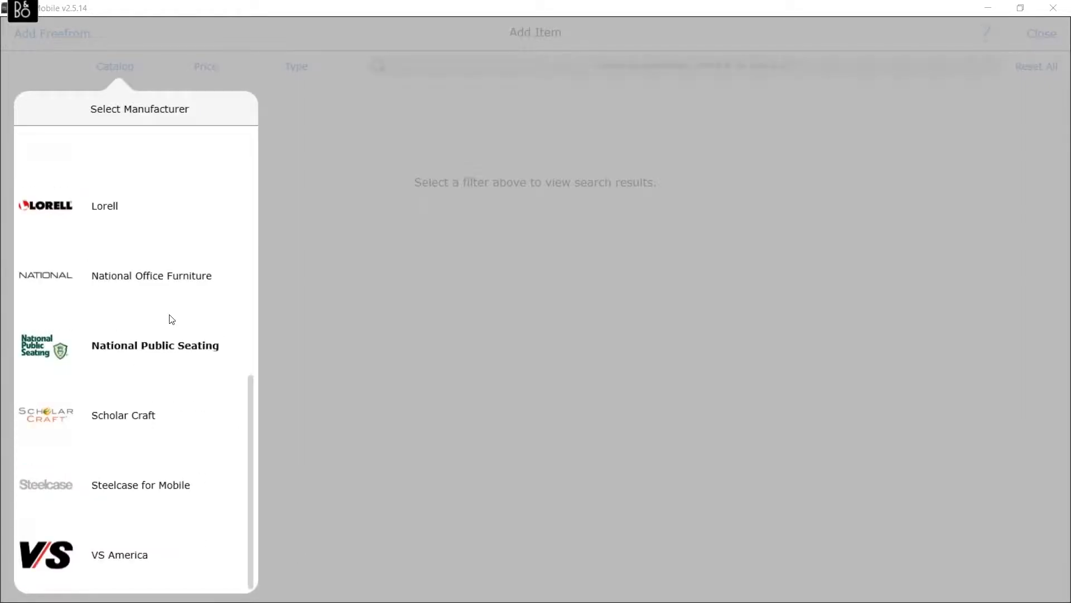
left_click(176, 276)
left_click(187, 199)
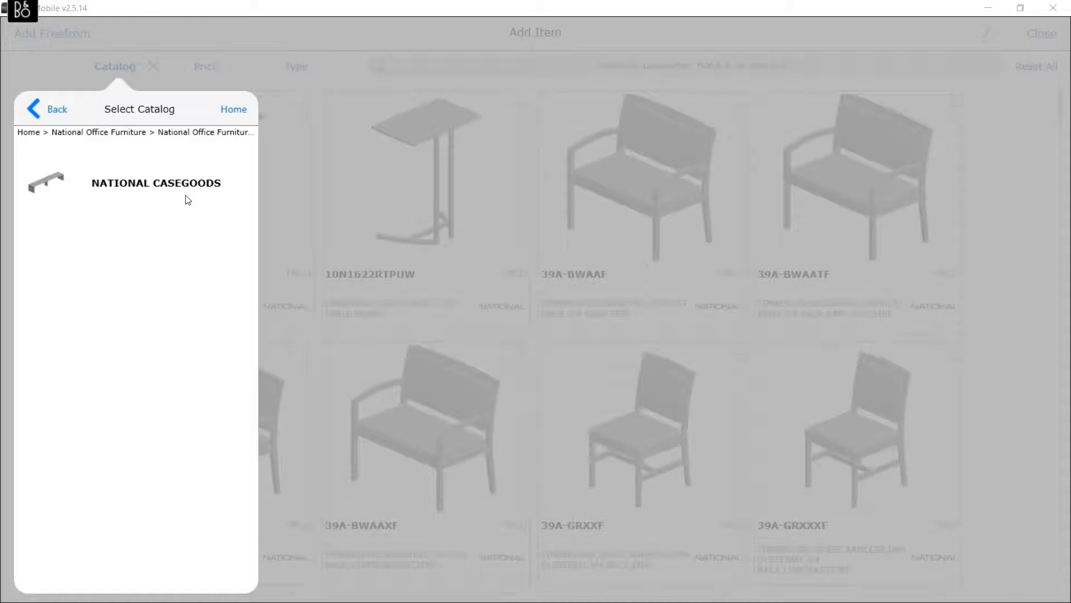
Narrow the catalog to National Casegoods, the Tessera series, assembled items and TV wall panels.
left_click(187, 199)
left_click(187, 202)
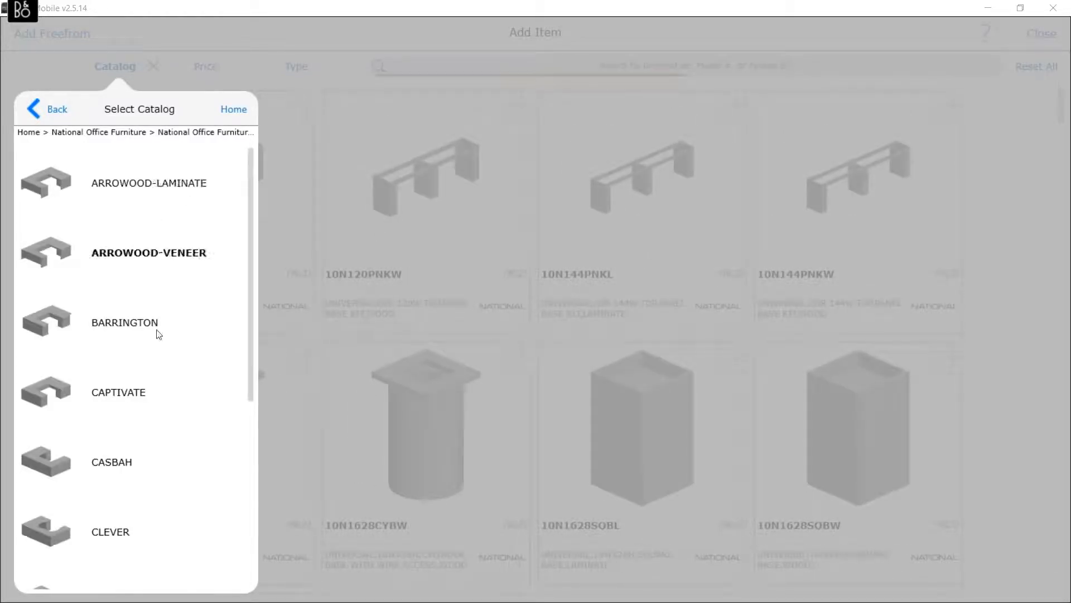
left_click(158, 326)
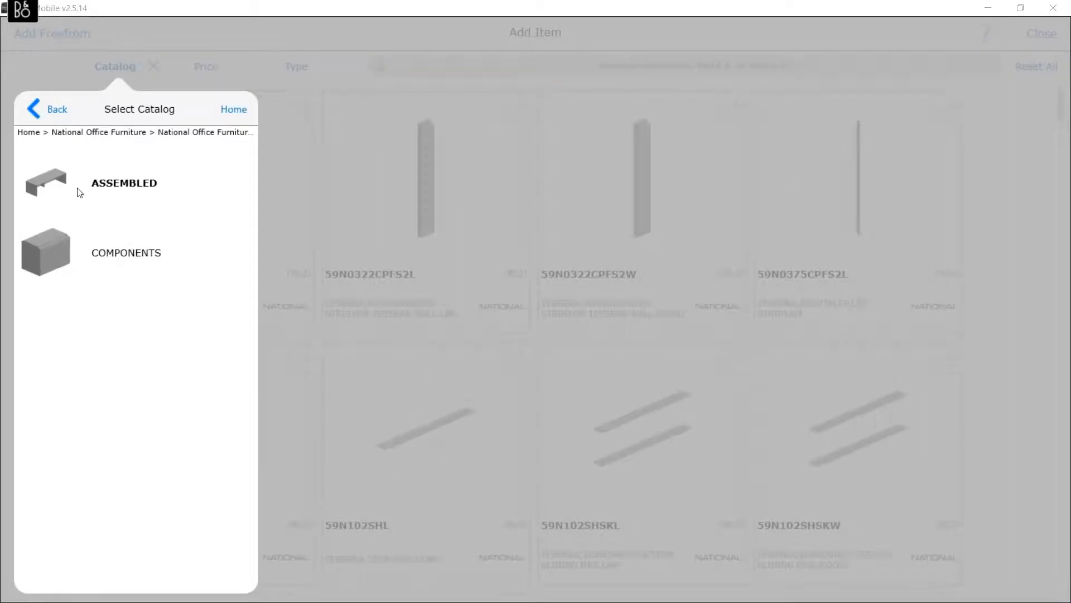
left_click(58, 194)
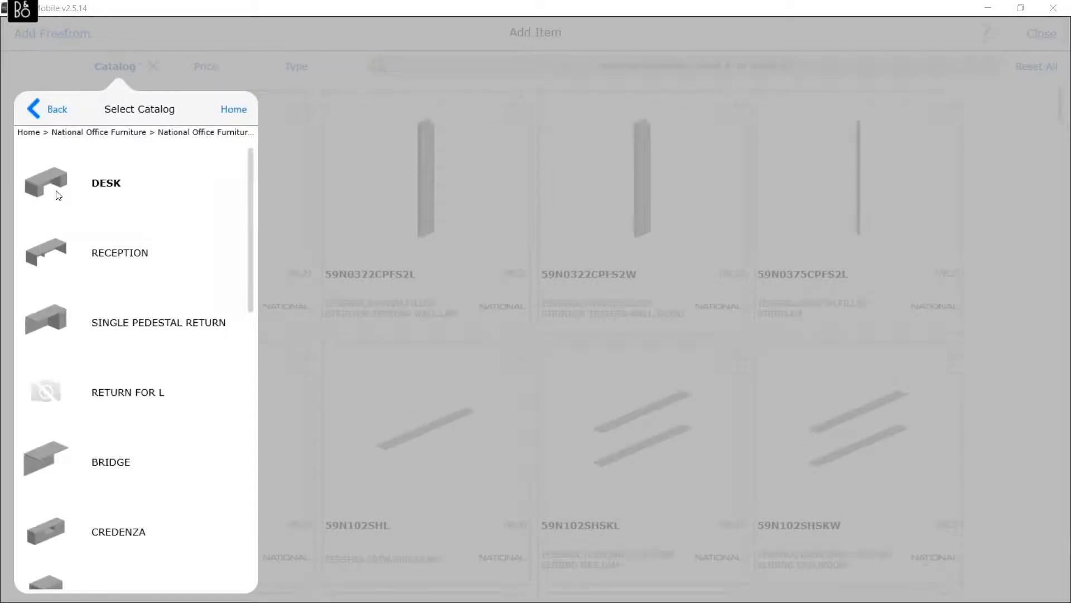
scroll(96, 270, "down", 6)
scroll(95, 270, "down", 3)
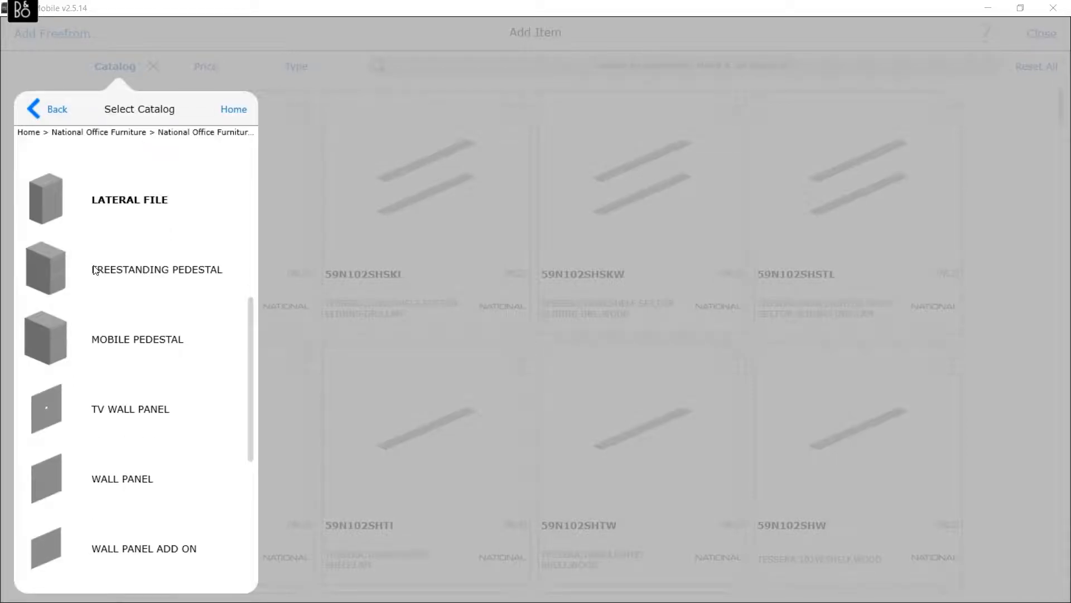
left_click(122, 349)
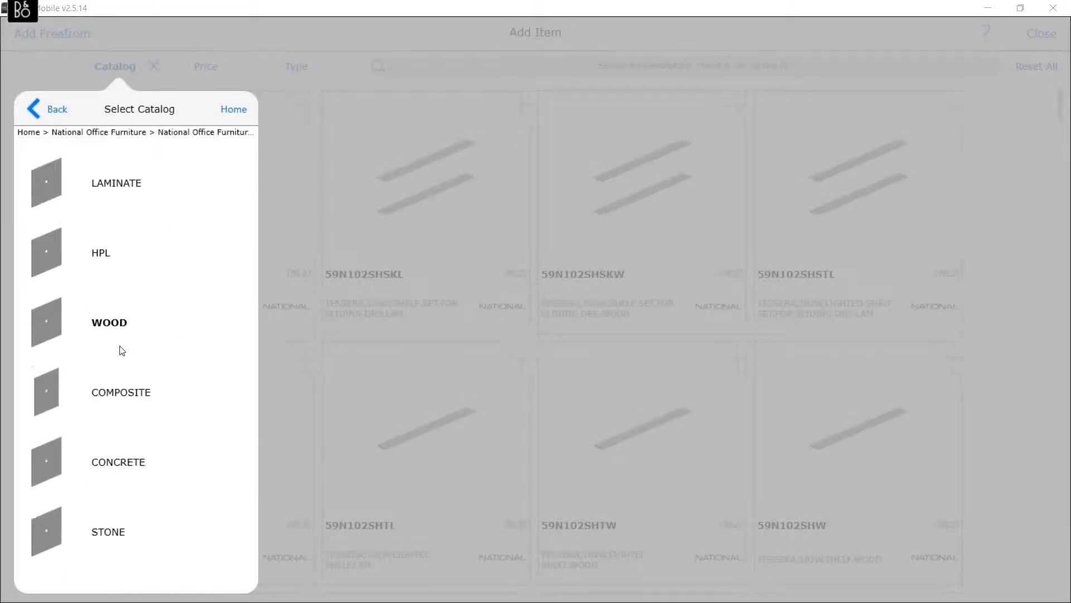
left_click(1010, 316)
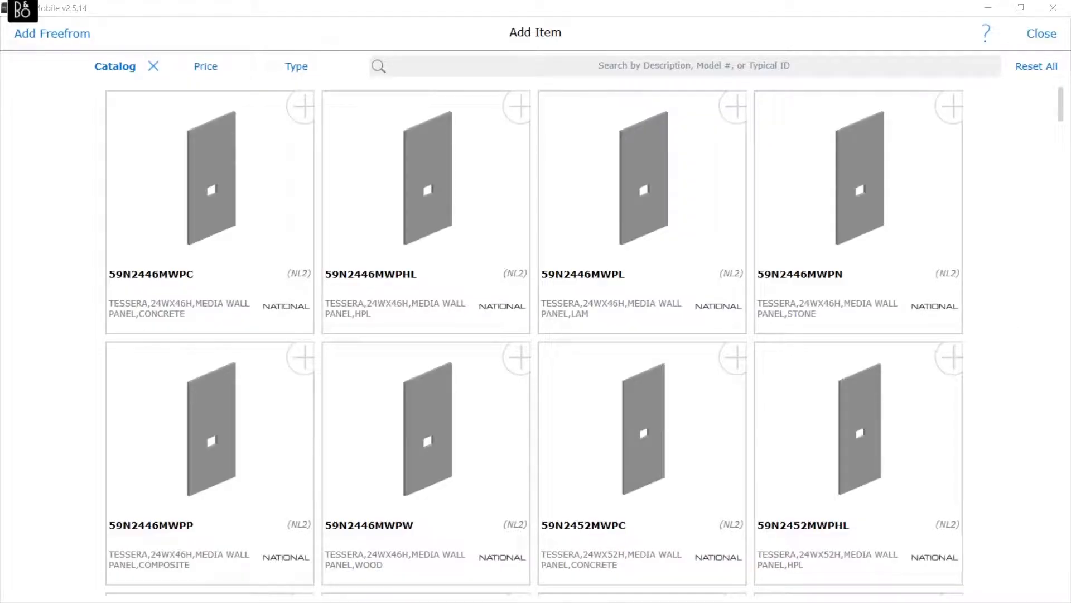
Leave the catalog and check the size and material of the wall panel beside the gap.
left_click(1031, 37)
left_click(624, 218)
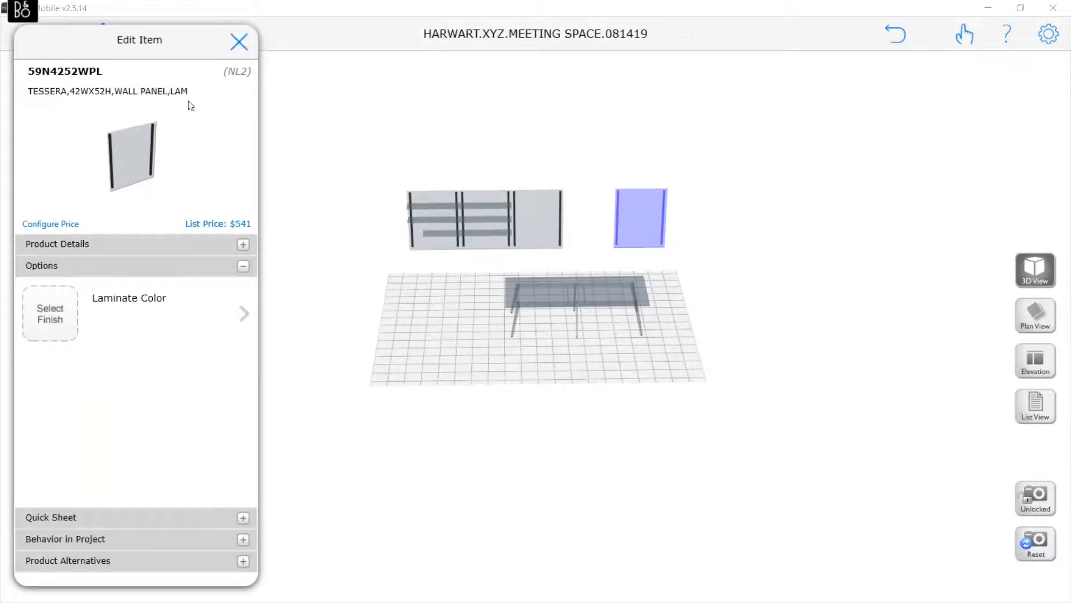
left_click(239, 42)
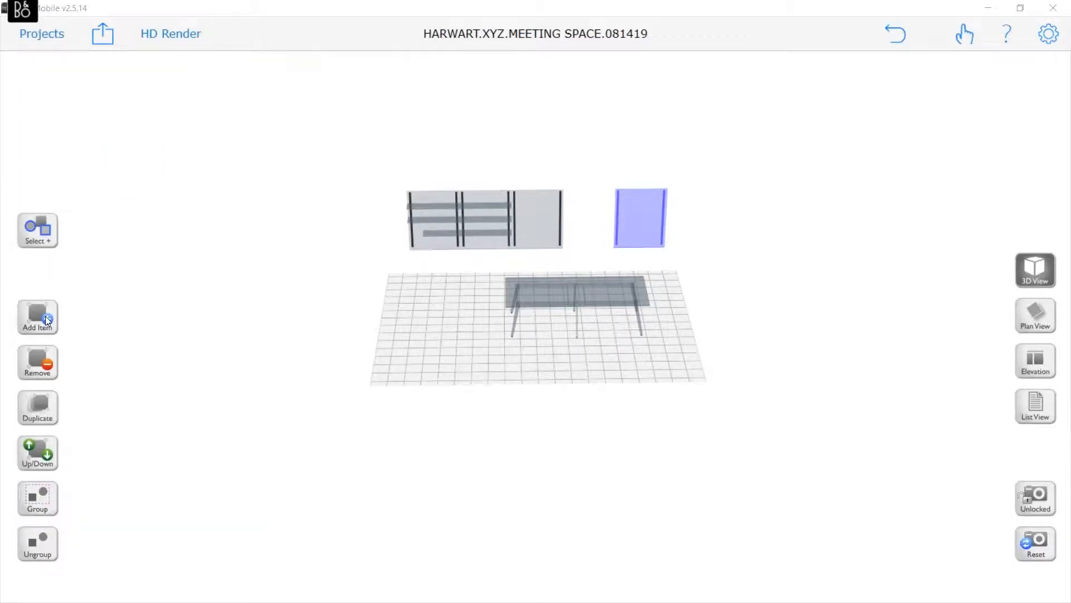
Narrow the TV wall panels to laminate in size 42WX52H and choose model 59N4252MWPL.
left_click(45, 316)
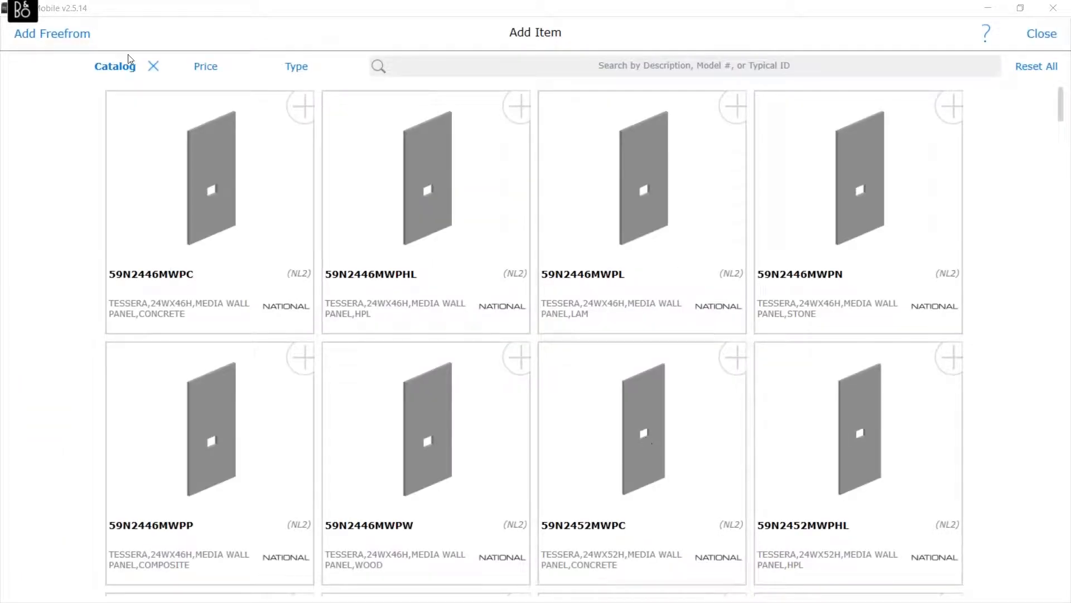
left_click(126, 63)
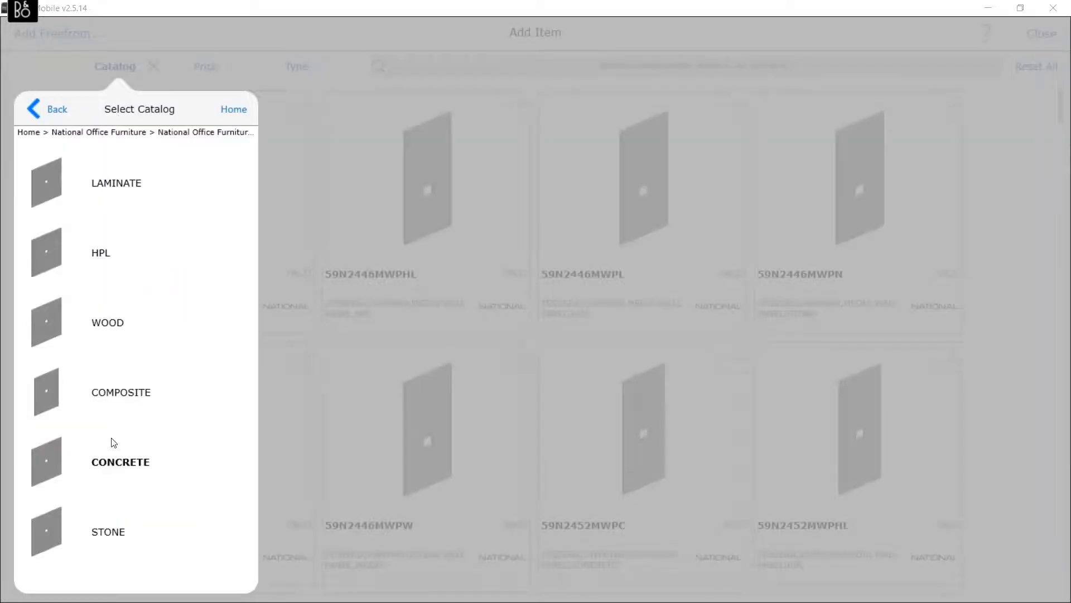
left_click(136, 180)
scroll(148, 448, "down", 5)
scroll(133, 465, "down", 2)
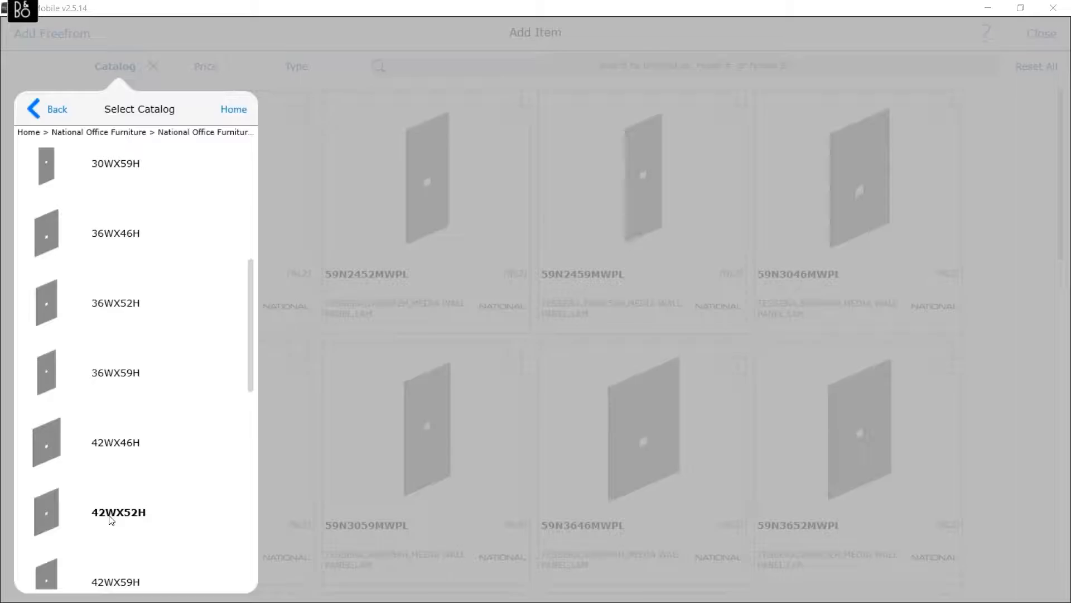
left_click(109, 519)
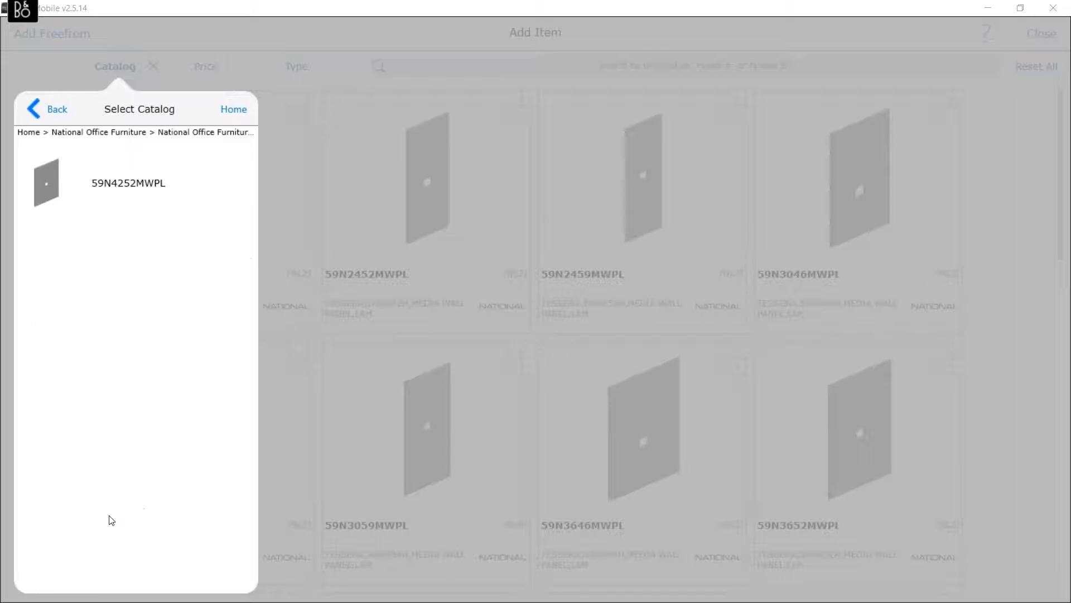
left_click(138, 187)
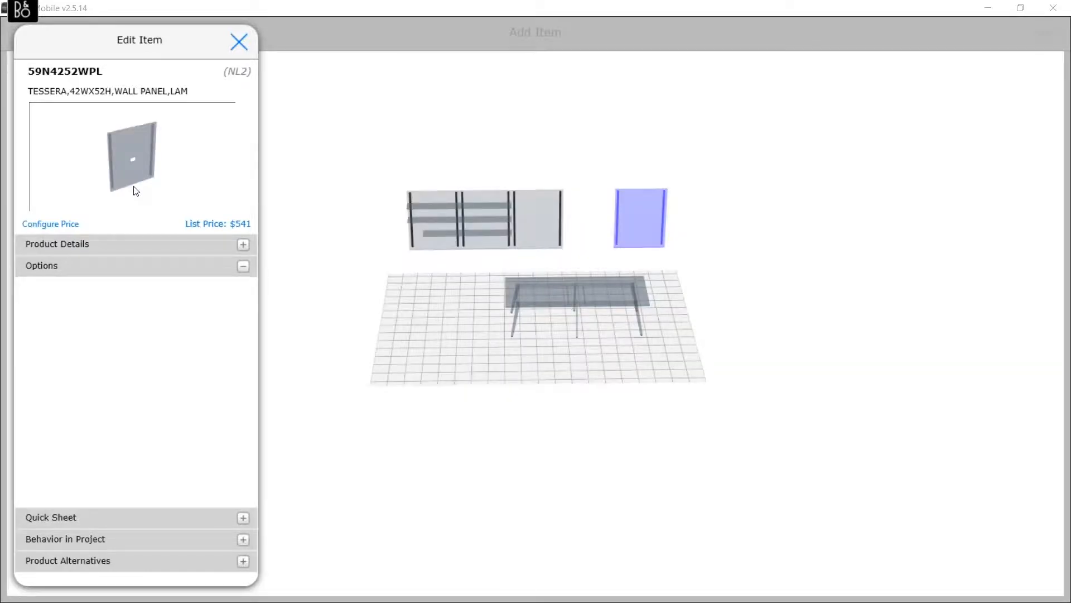
Place the laminate media wall panel in the gap between the wall panels and line it up in plan view.
left_click_drag(134, 186, 671, 181)
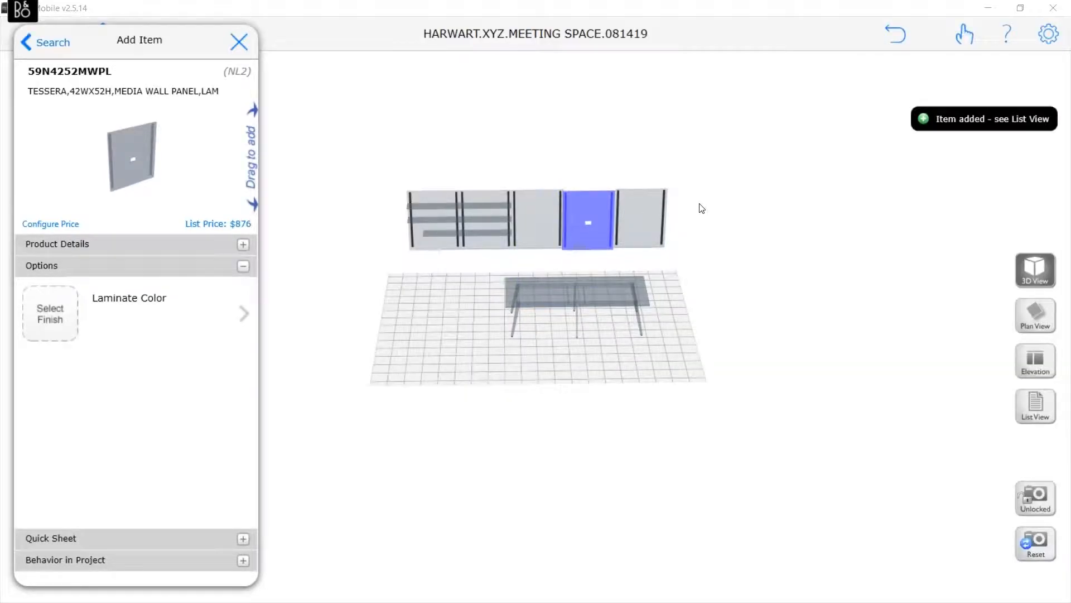
left_click(1023, 316)
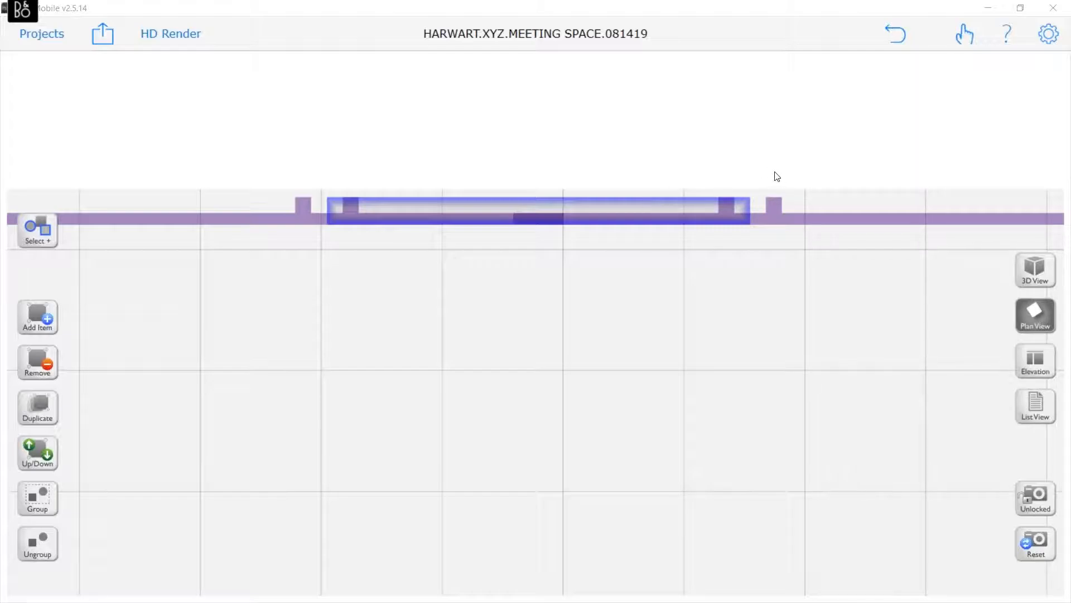
left_click(1031, 277)
mouse_move(532, 373)
left_mouse_down()
mouse_move(688, 299)
mouse_move(580, 388)
mouse_move(518, 362)
left_mouse_up()
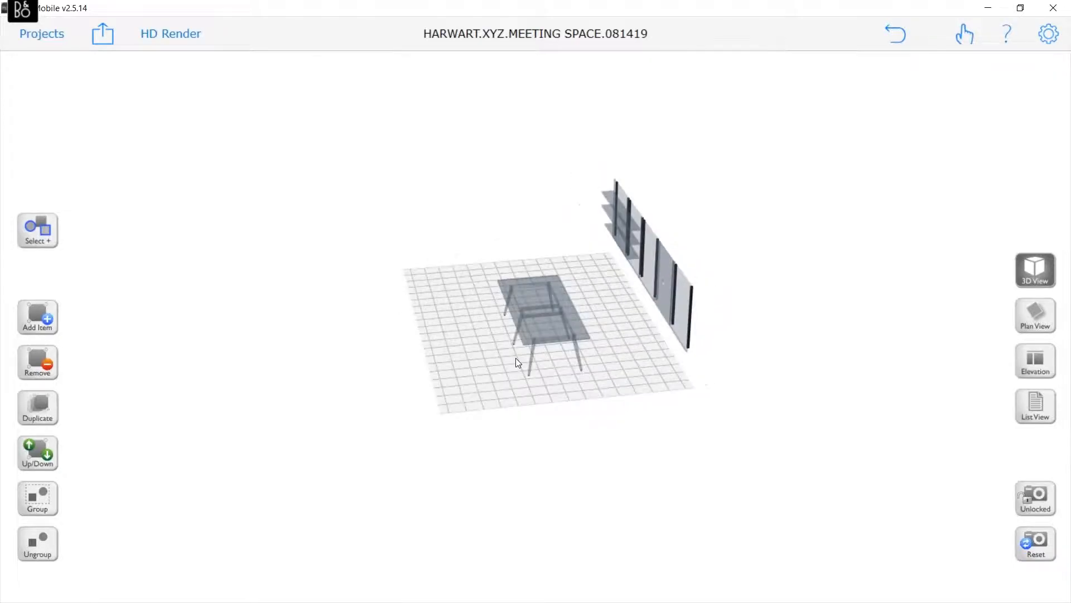
scroll(659, 324, "up", 3)
left_click_drag(659, 324, 700, 290)
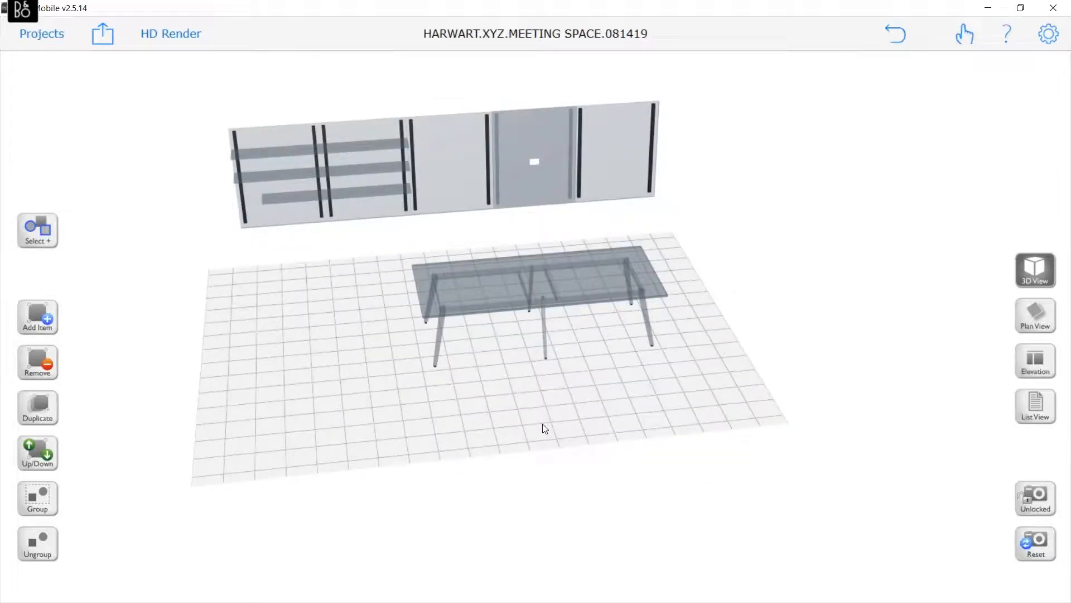
right_click_drag(542, 424, 566, 437)
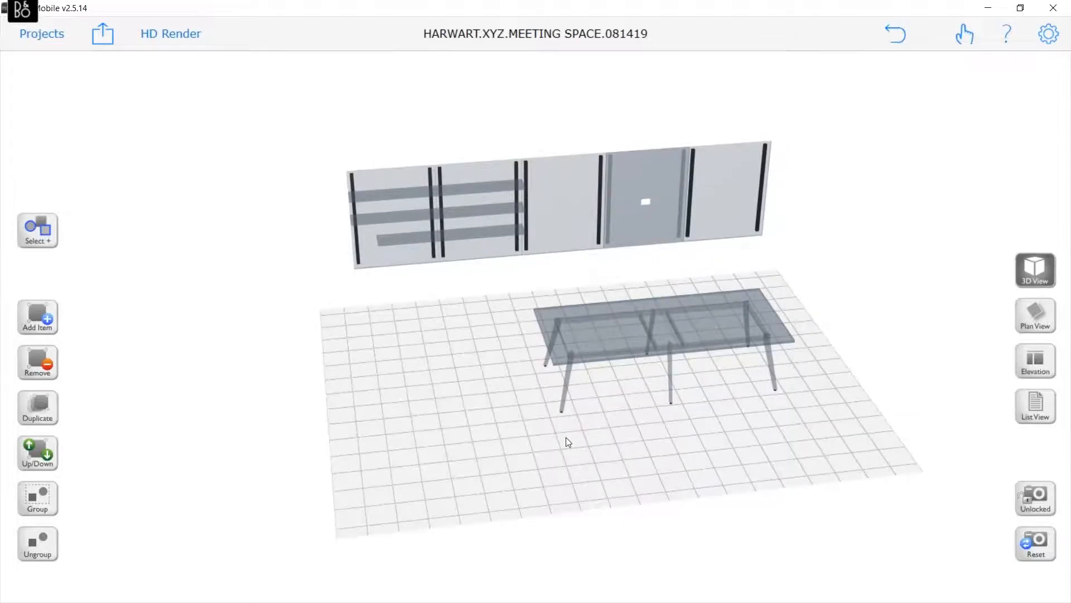
left_click_drag(566, 437, 78, 484)
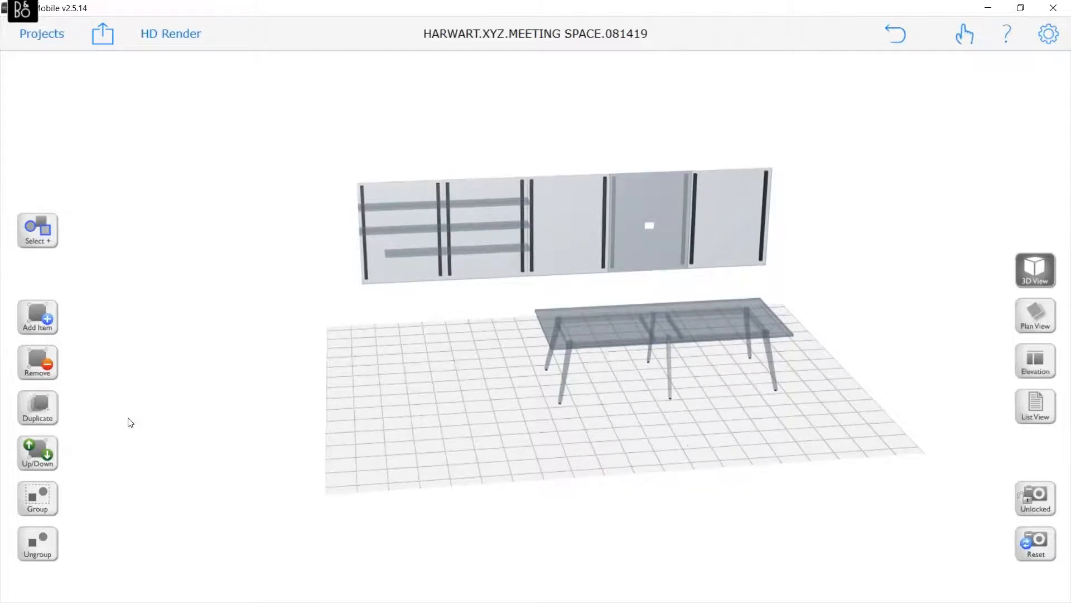
Inspect the wall panels, shelves and meeting table from several angles in 3D.
left_click_drag(137, 424, 739, 430)
left_click_drag(873, 470, 501, 530)
left_click_drag(500, 530, 658, 262)
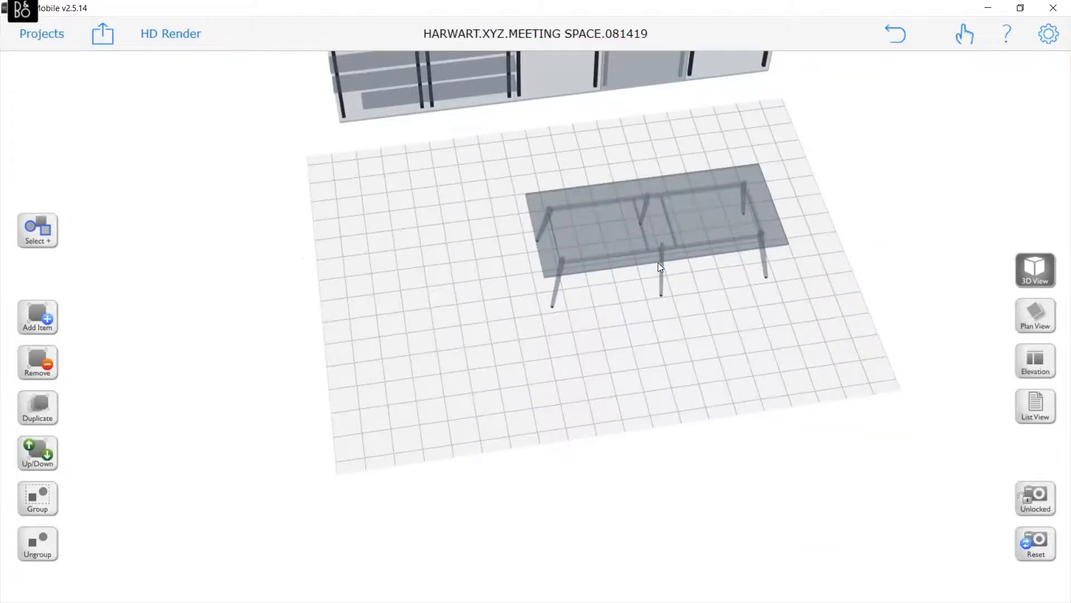
left_click(657, 262)
left_click(546, 406)
left_click_drag(466, 357, 285, 385)
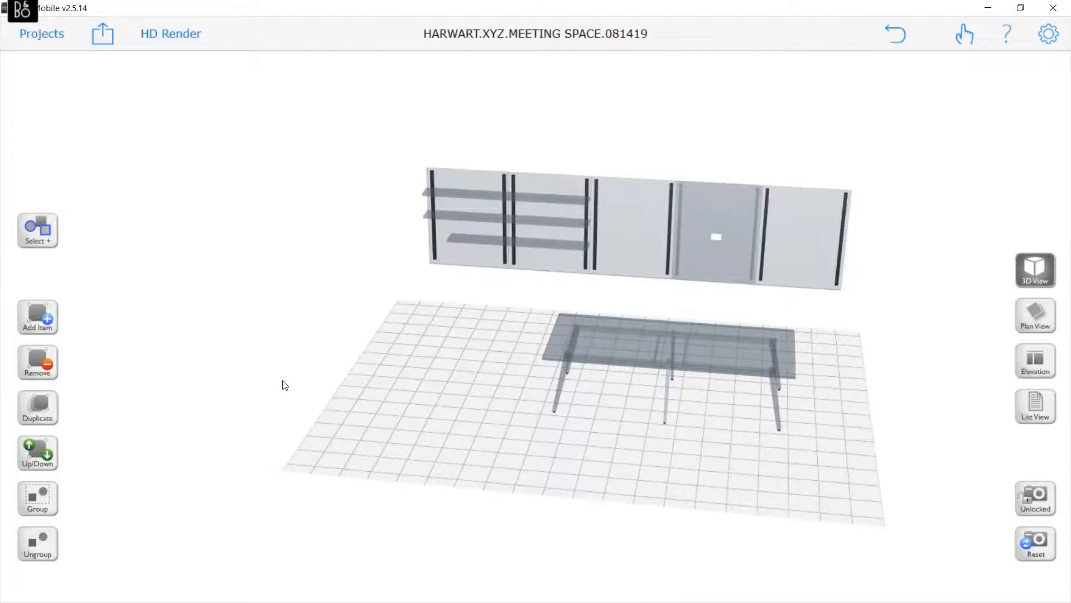
right_click_drag(507, 433, 516, 438)
left_click_drag(514, 433, 508, 400)
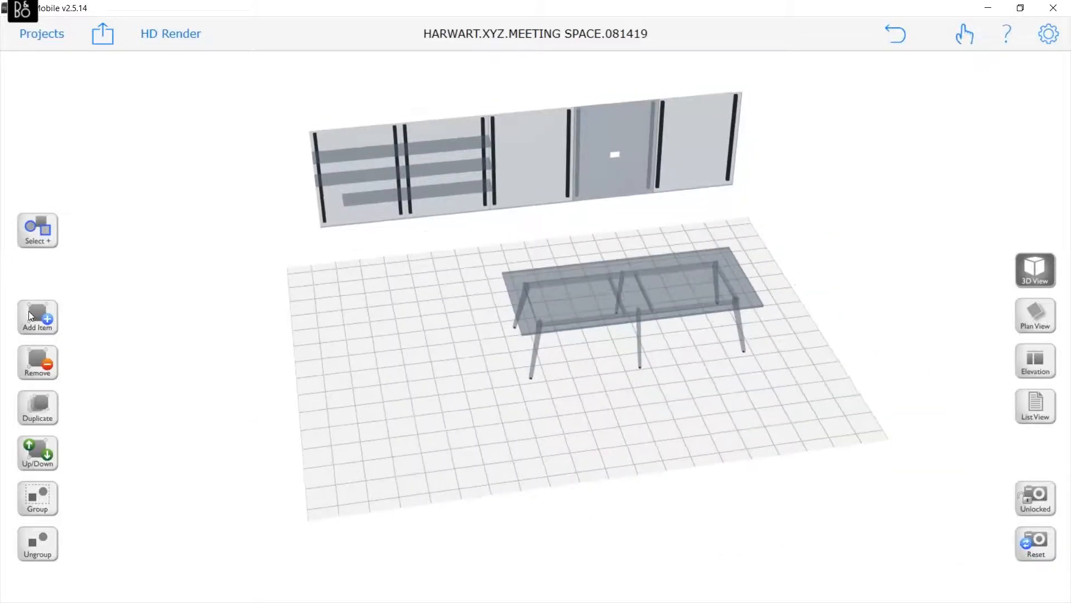
Clear the previous catalog filters, search the catalog for "VOL" and limit the product type to items only.
left_click(31, 316)
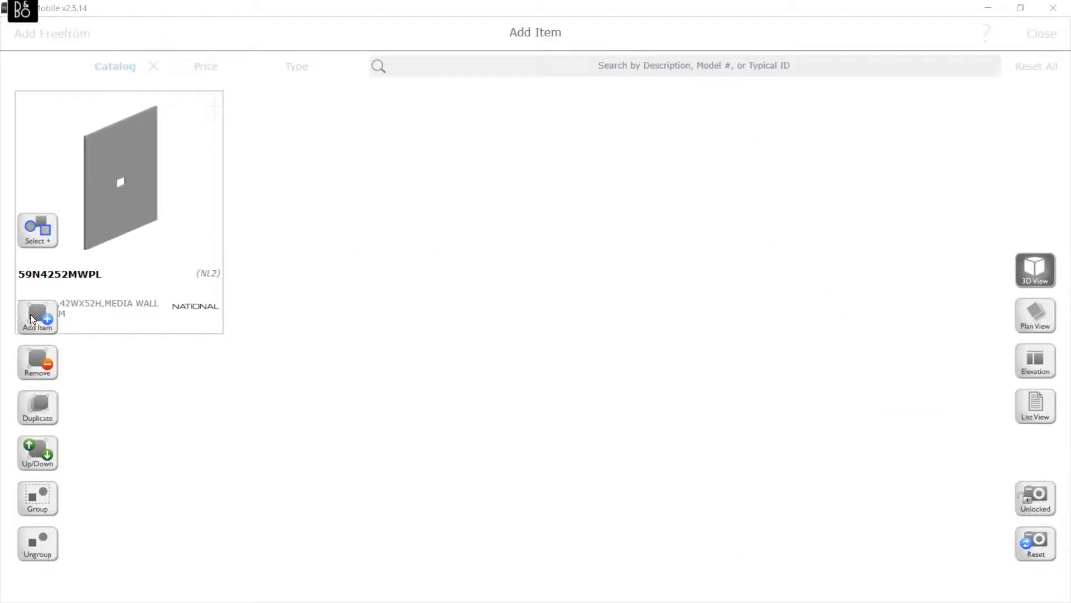
left_click(1038, 71)
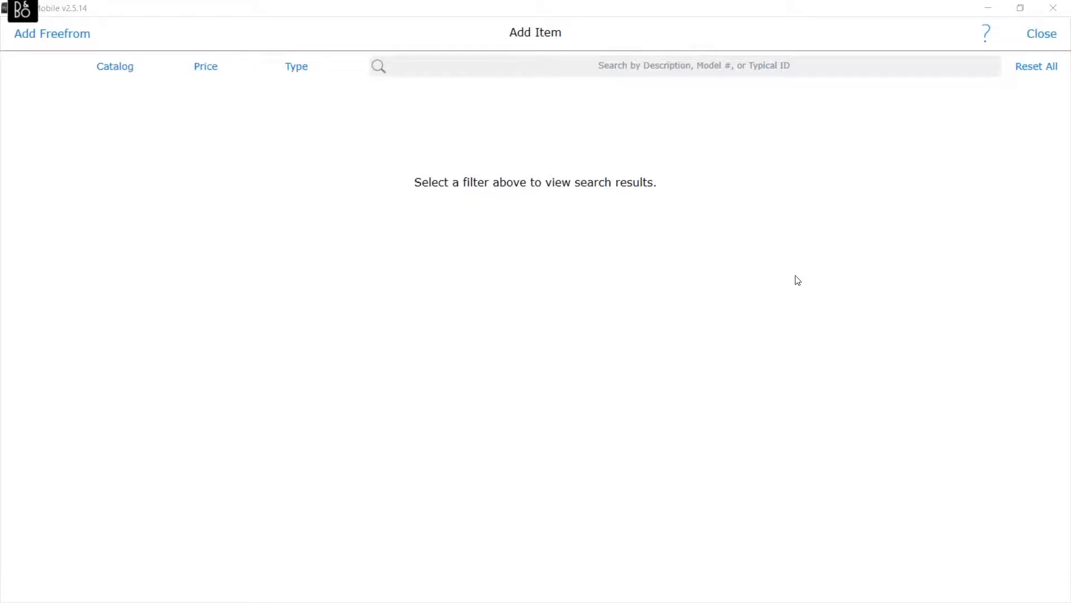
left_click(721, 72)
type("vou")
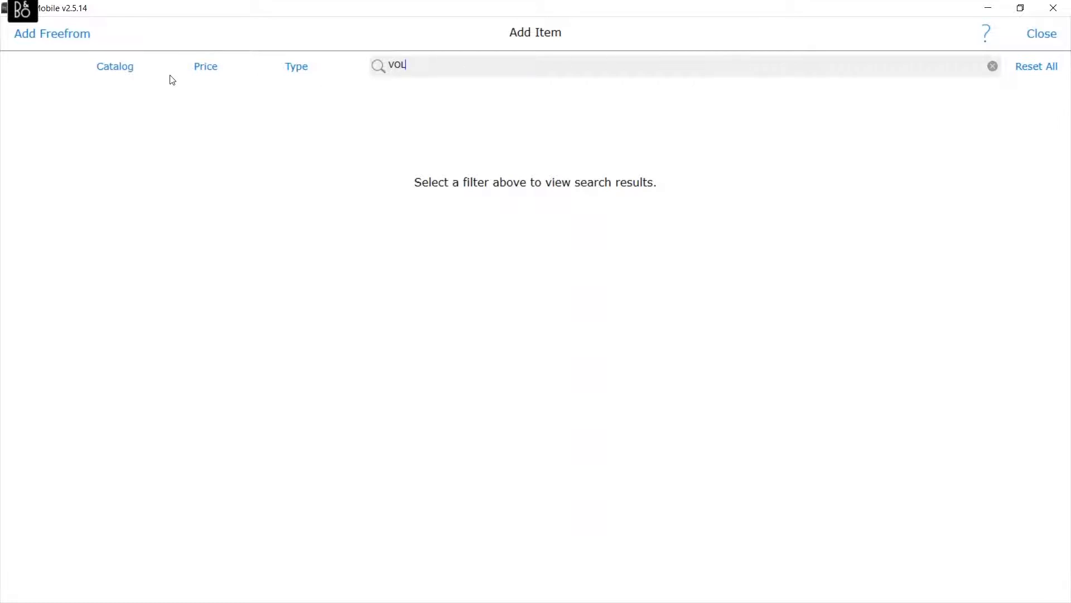
key("Return")
left_click(298, 67)
left_click(271, 184)
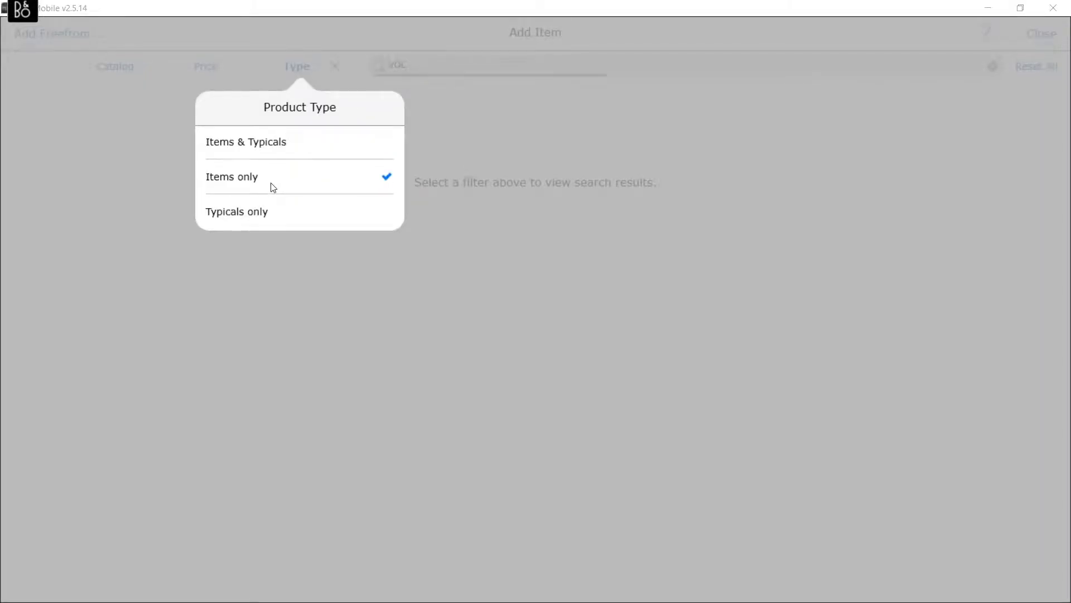
Limit the list price range to $1000–$1,500 and choose the NATIONAL upholstered 4-prong high profile mobile chair N46GU4HMC.
left_click(203, 67)
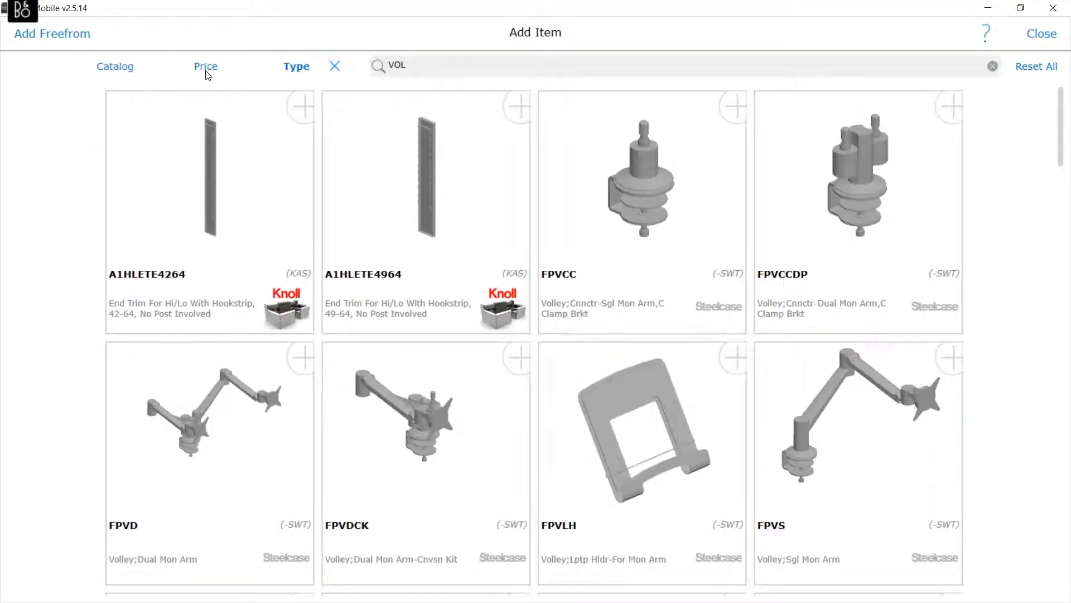
left_click(206, 70)
left_click_drag(125, 200, 167, 202)
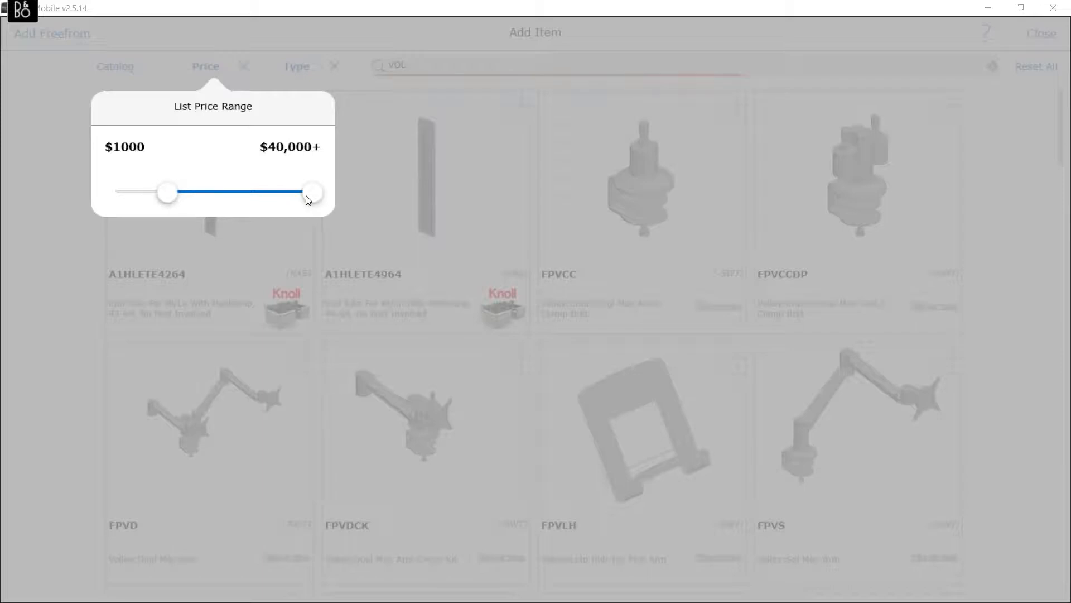
left_click_drag(309, 200, 175, 200)
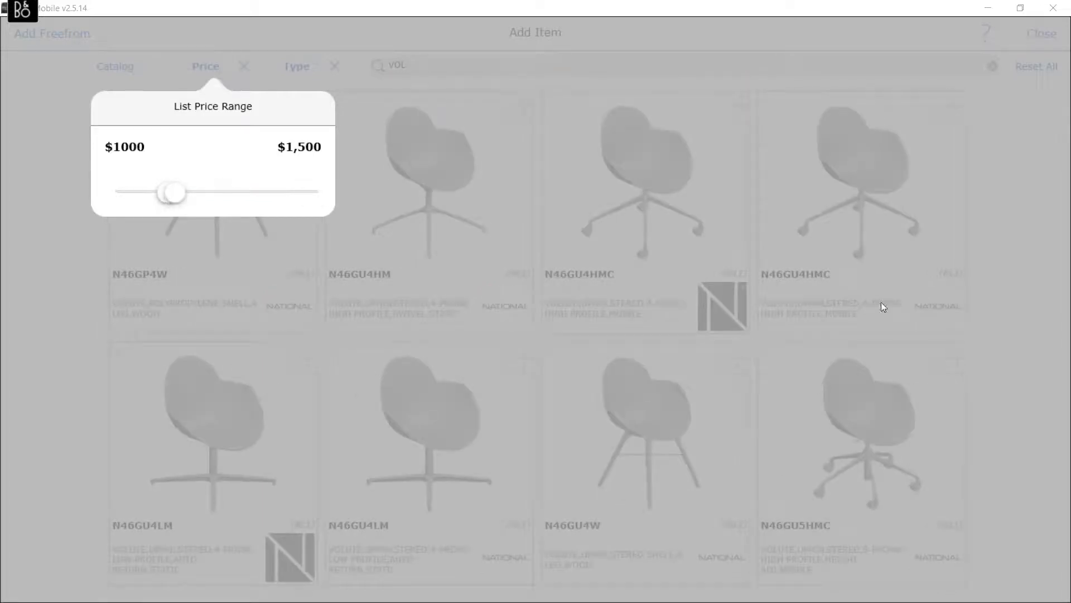
left_click(1039, 341)
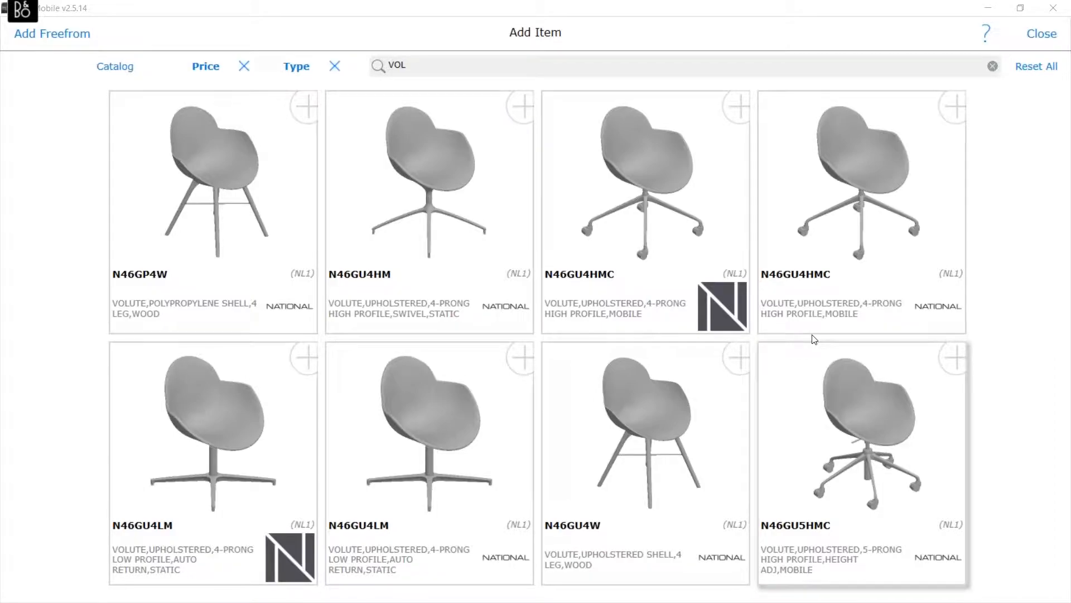
left_click(956, 108)
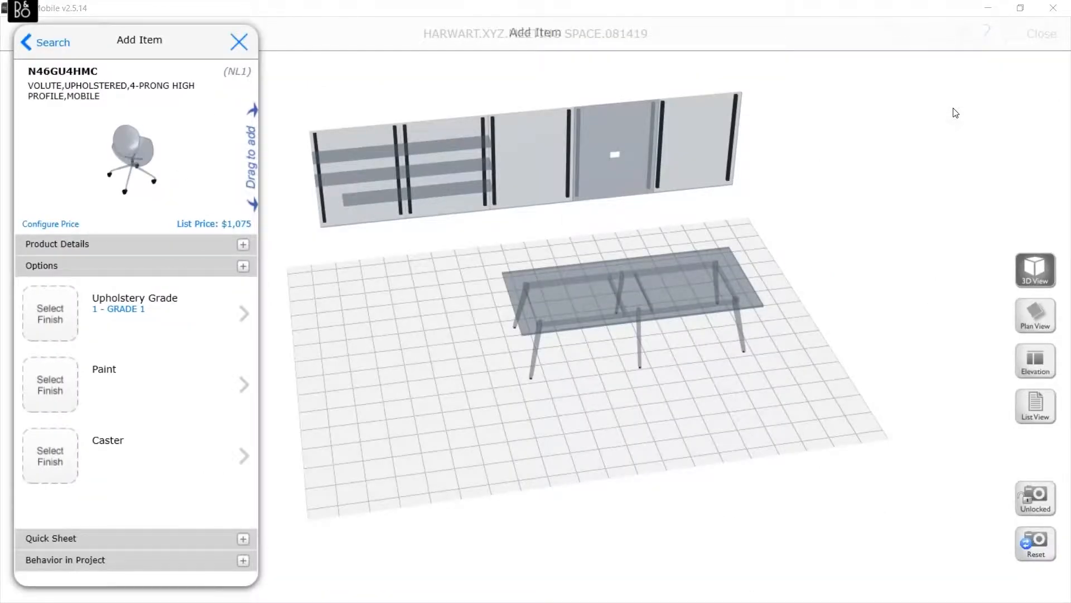
Filter the chair's upholstery to brown, compare the fabric grades, and choose Grade 1 in 11604 - CALI DESERT.
left_click(140, 311)
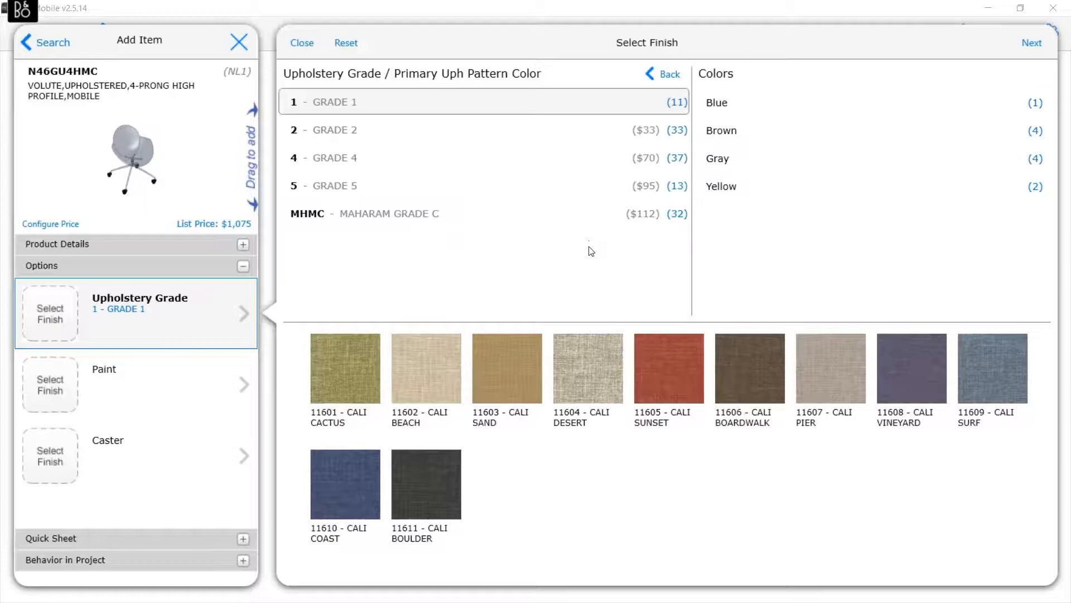
left_click(729, 139)
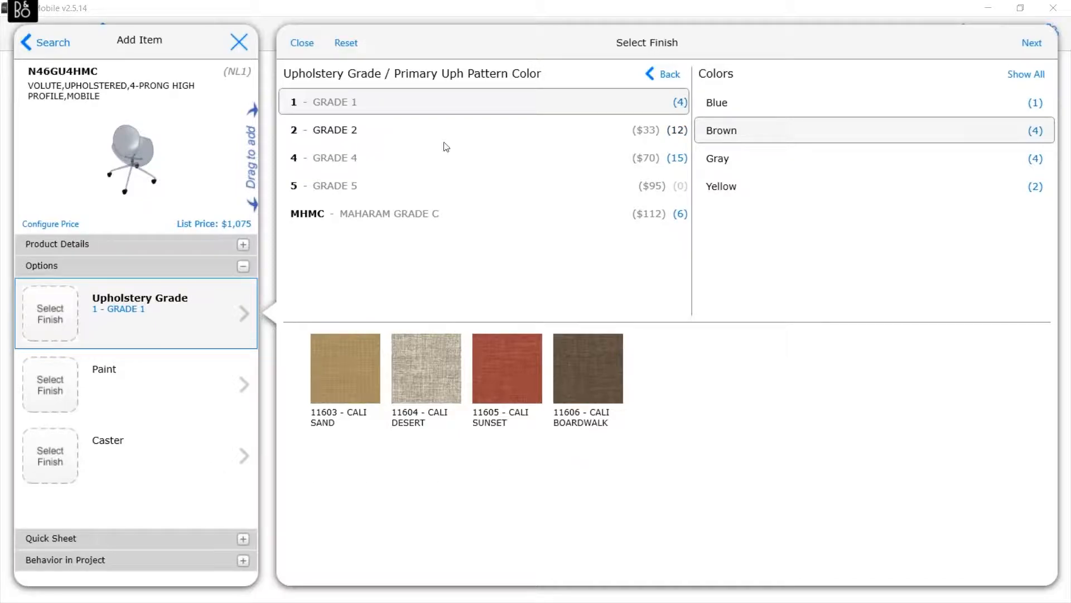
left_click(671, 138)
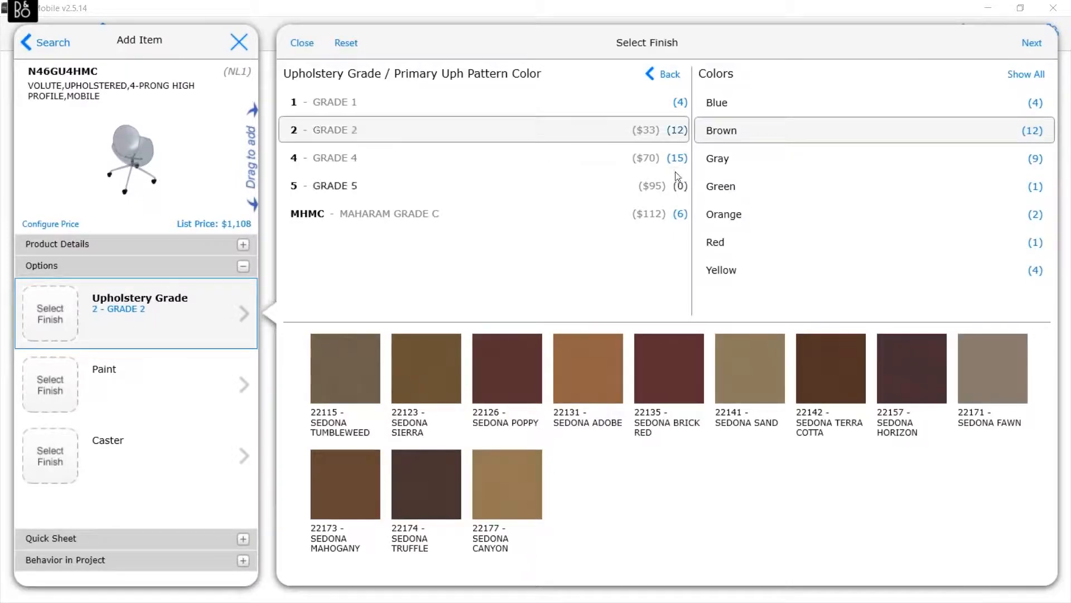
left_click(536, 164)
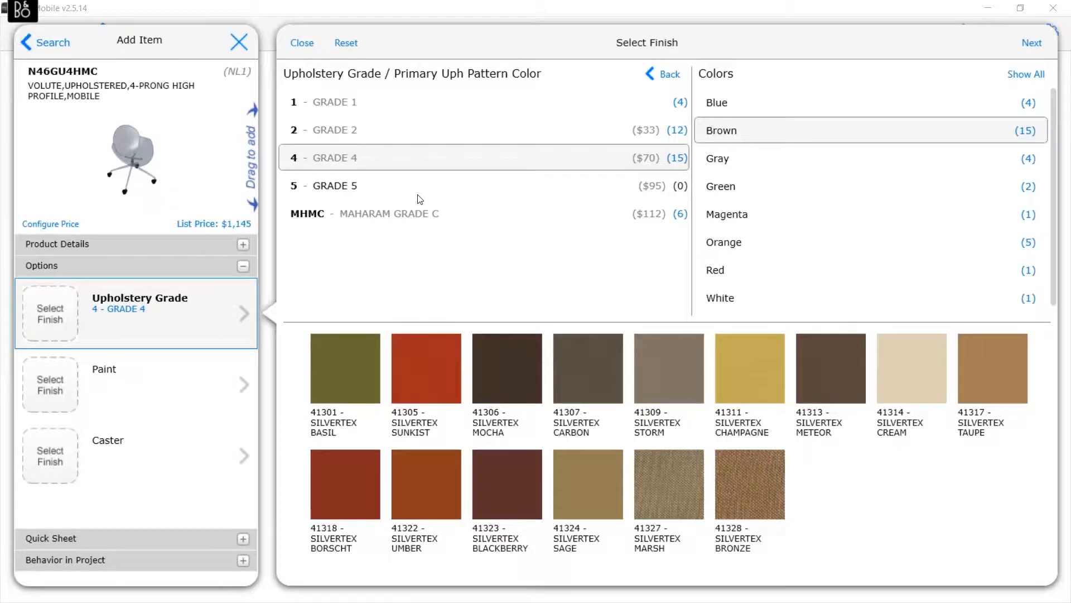
left_click(410, 217)
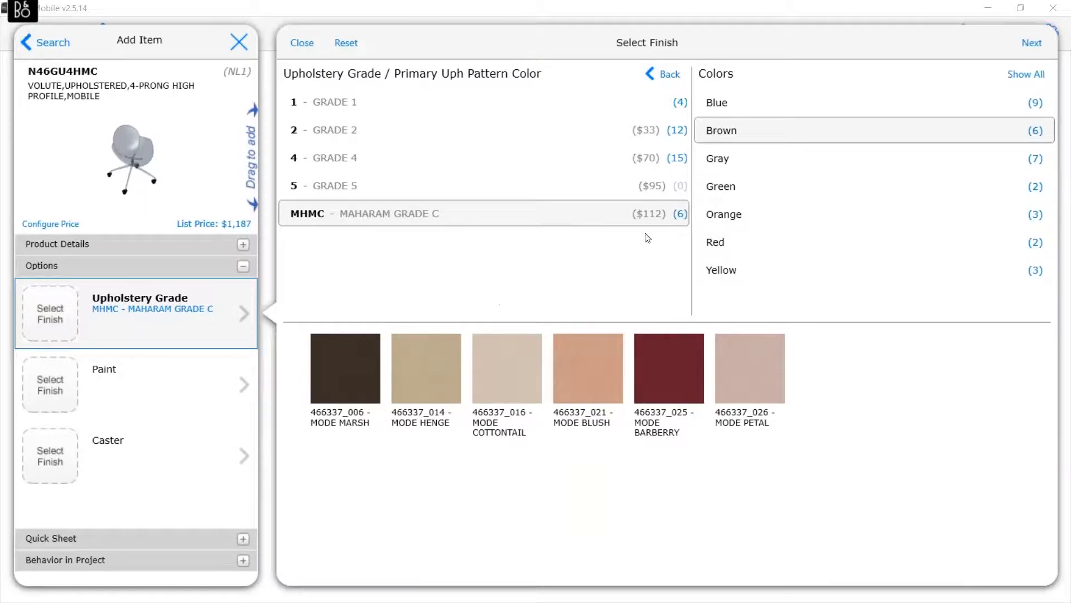
left_click(420, 101)
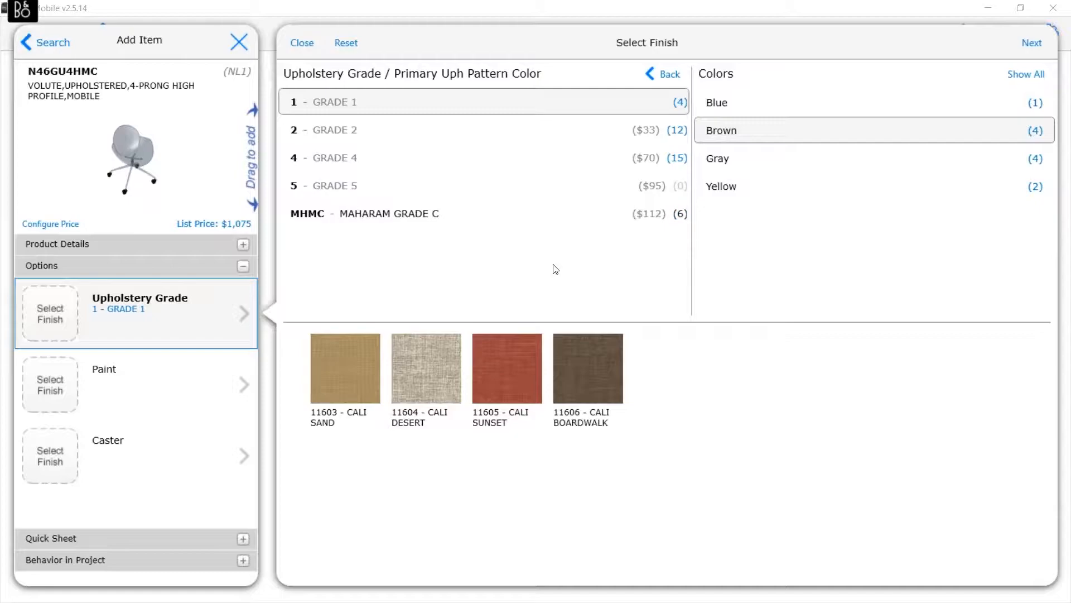
left_click(423, 376)
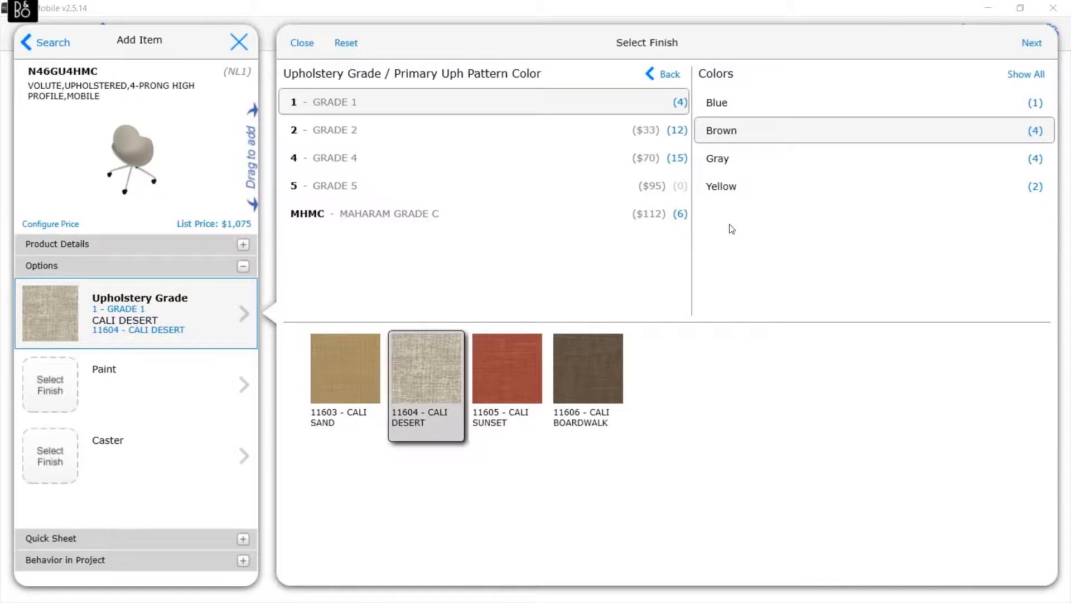
Set the chair's paint to 497 - POLISHED ALUMINUM and its caster to C40 - HARD DUAL WHEEL, BLACK.
left_click(1032, 42)
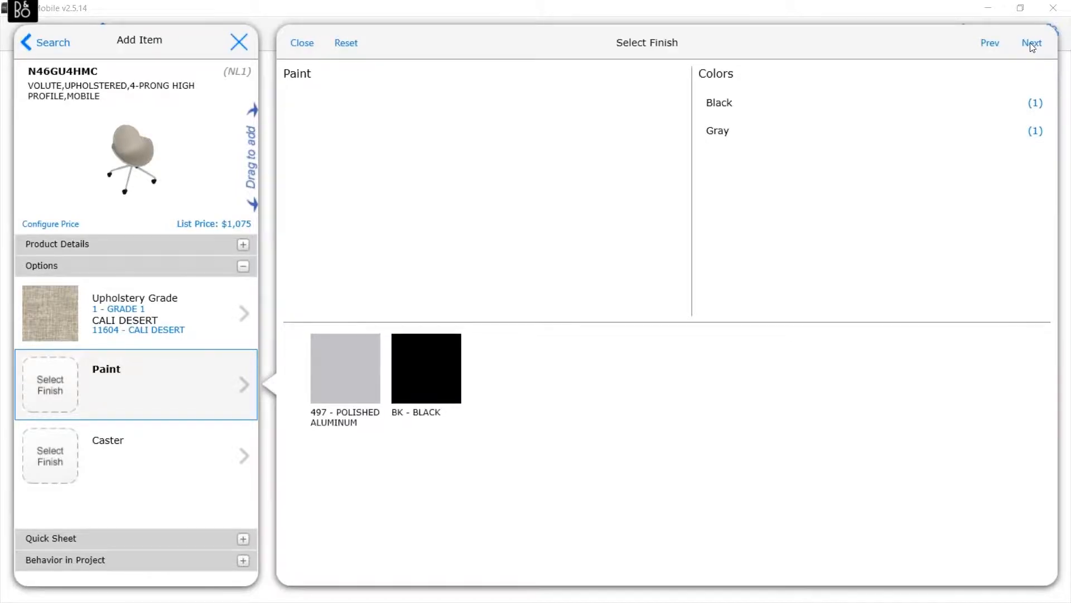
left_click(332, 374)
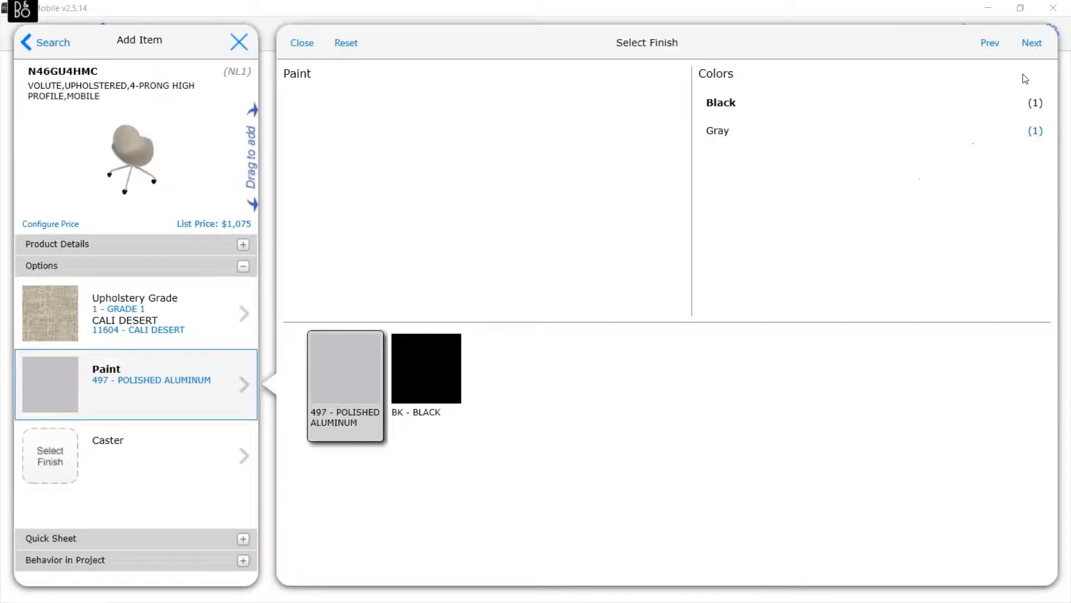
left_click(1031, 45)
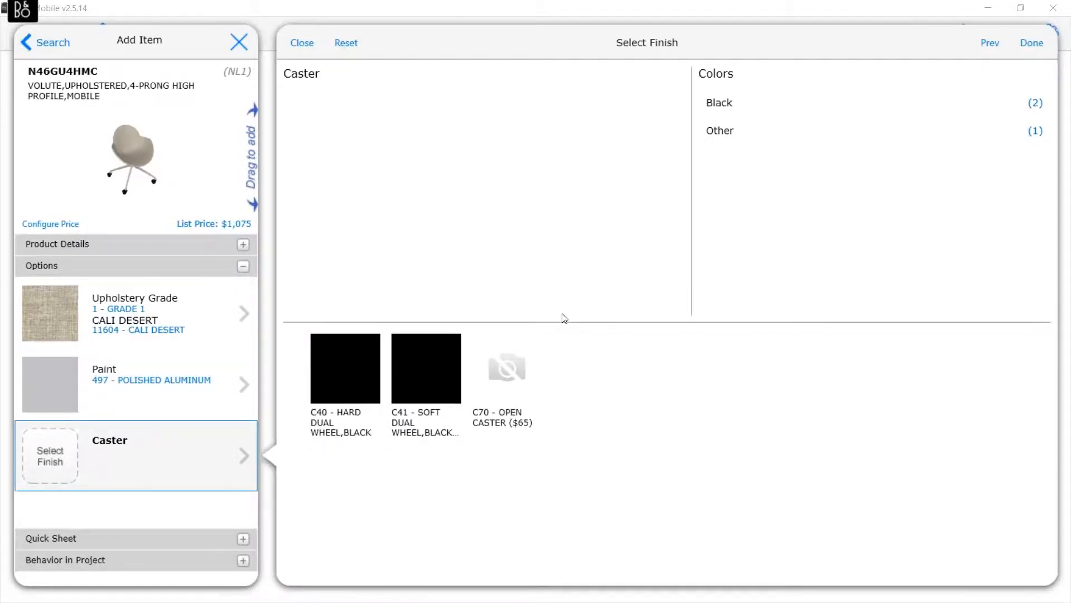
left_click(353, 372)
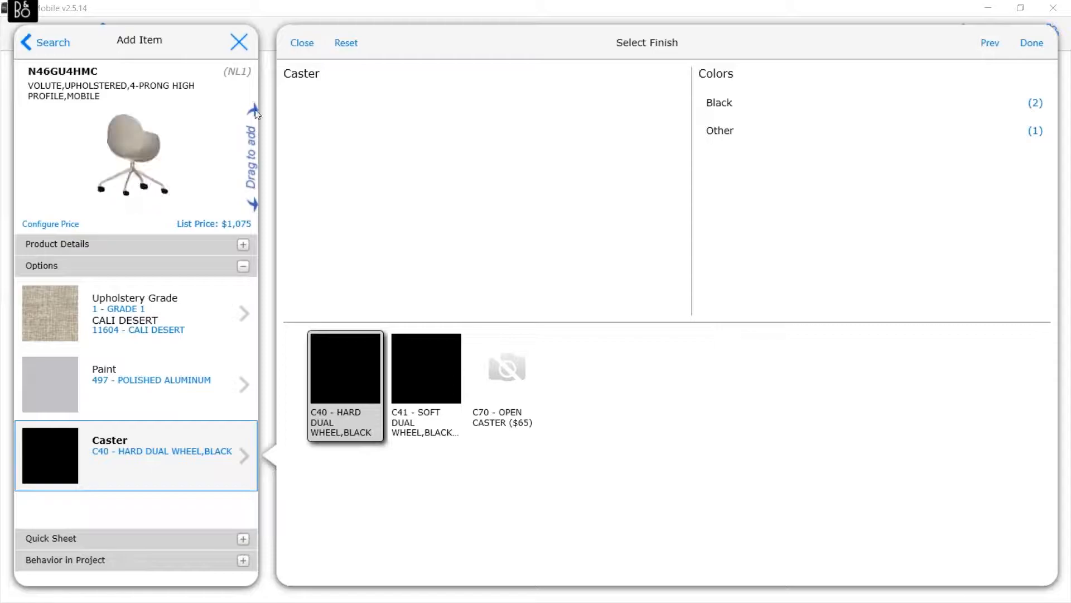
Enlarge the chair's preview image and review its Quick Sheet, including the options, finishes and footer.
left_click(149, 154)
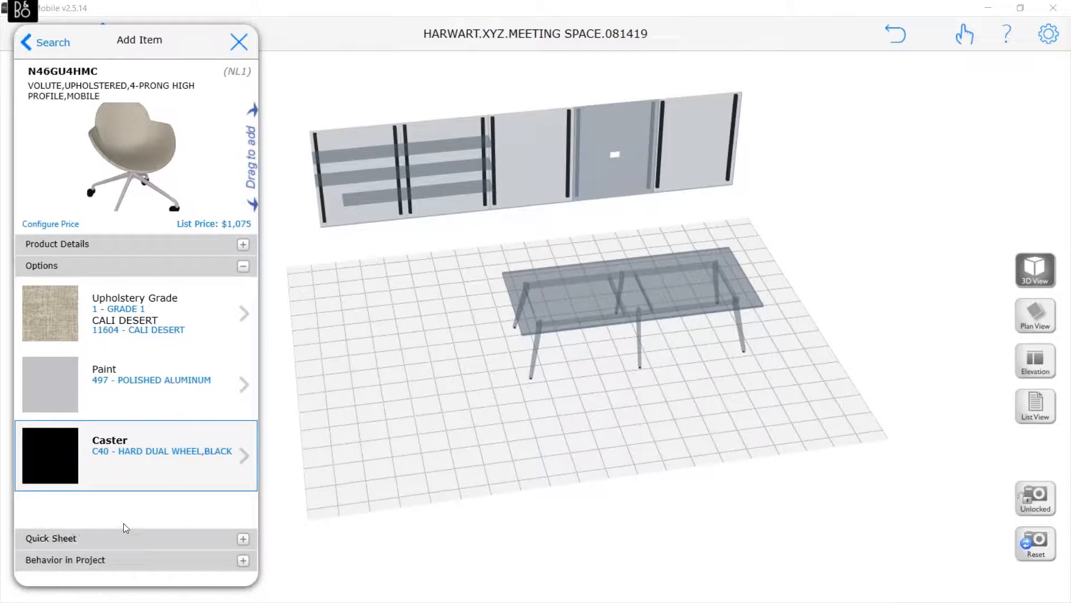
left_click(89, 537)
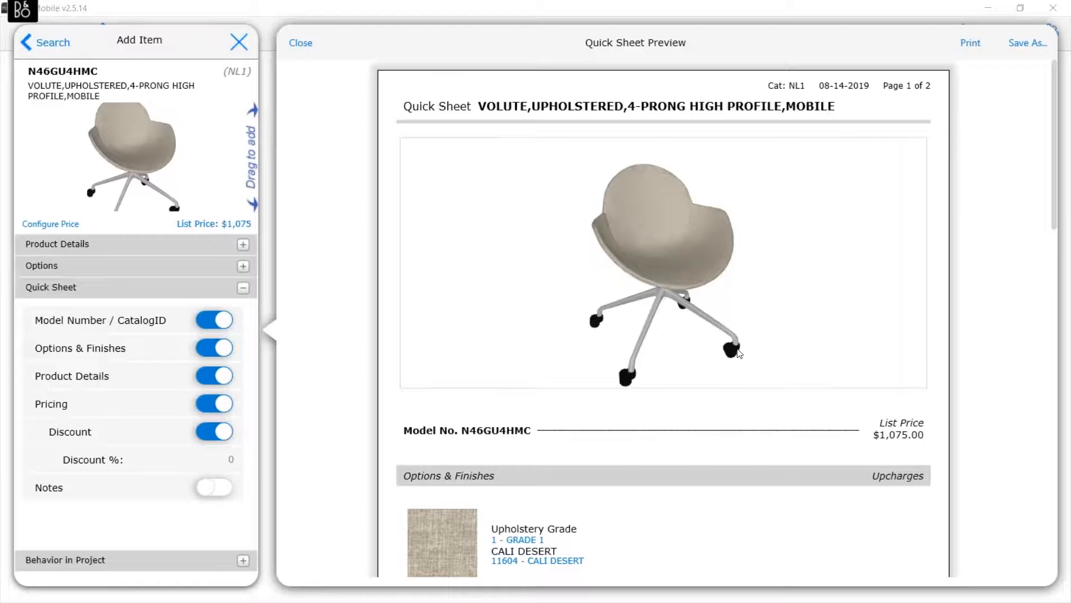
scroll(740, 353, "down", 3)
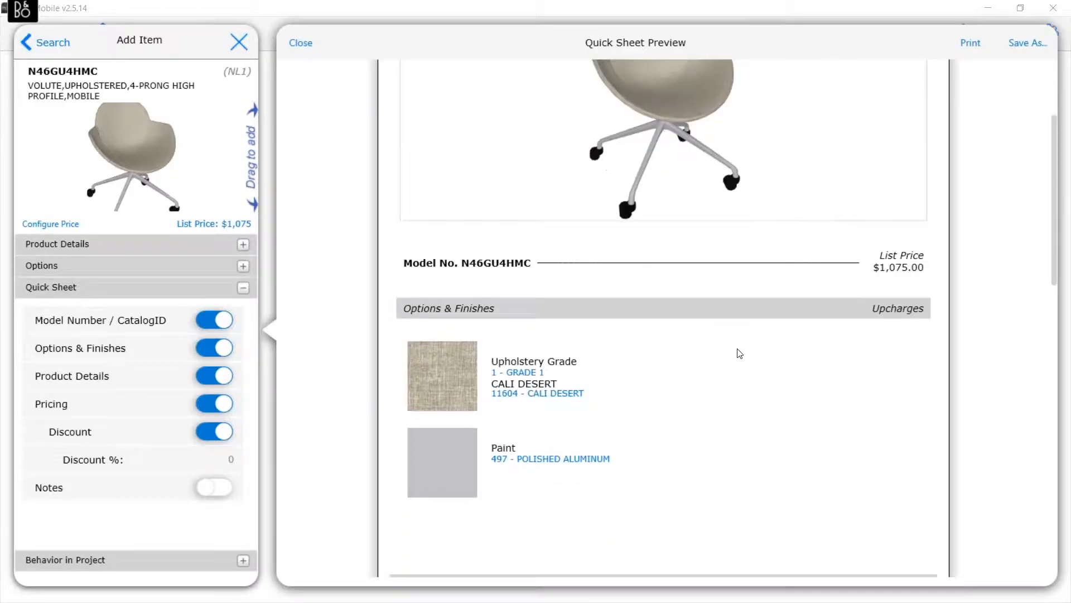
scroll(739, 353, "down", 3)
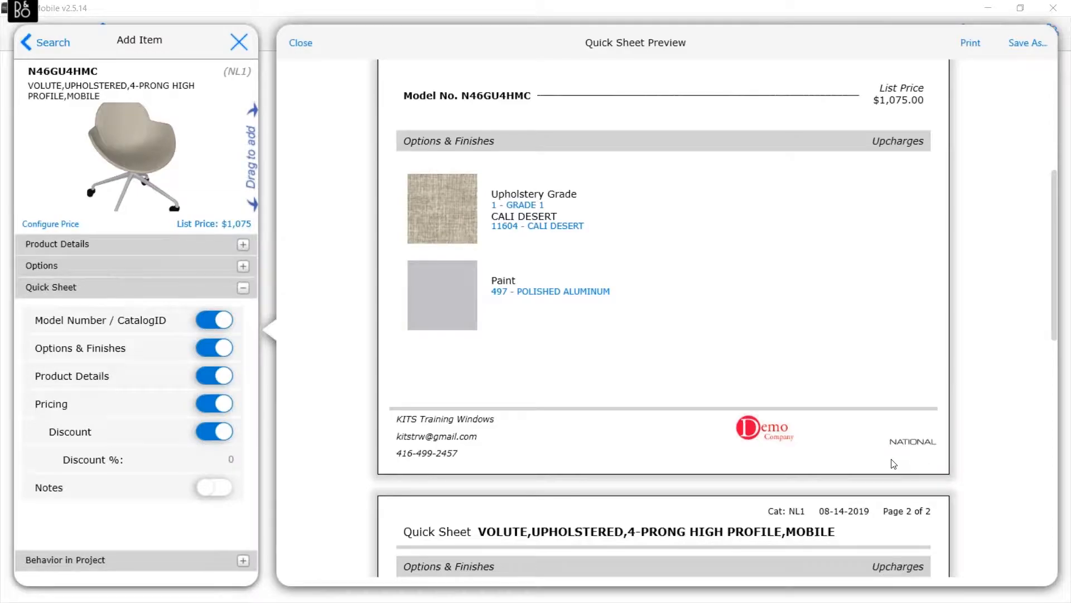
scroll(891, 460, "up", 5)
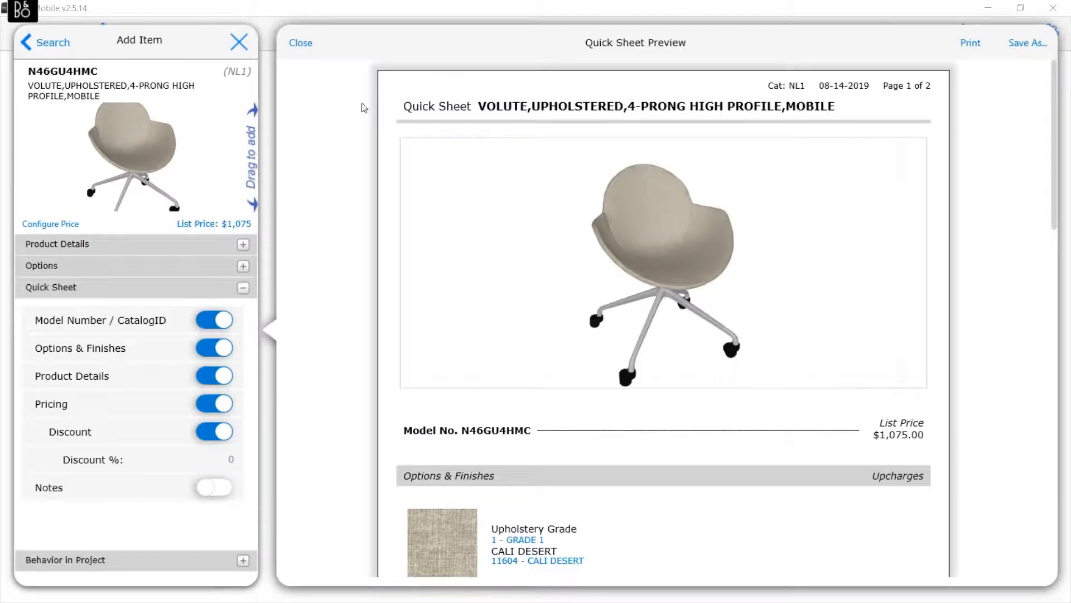
left_click(300, 44)
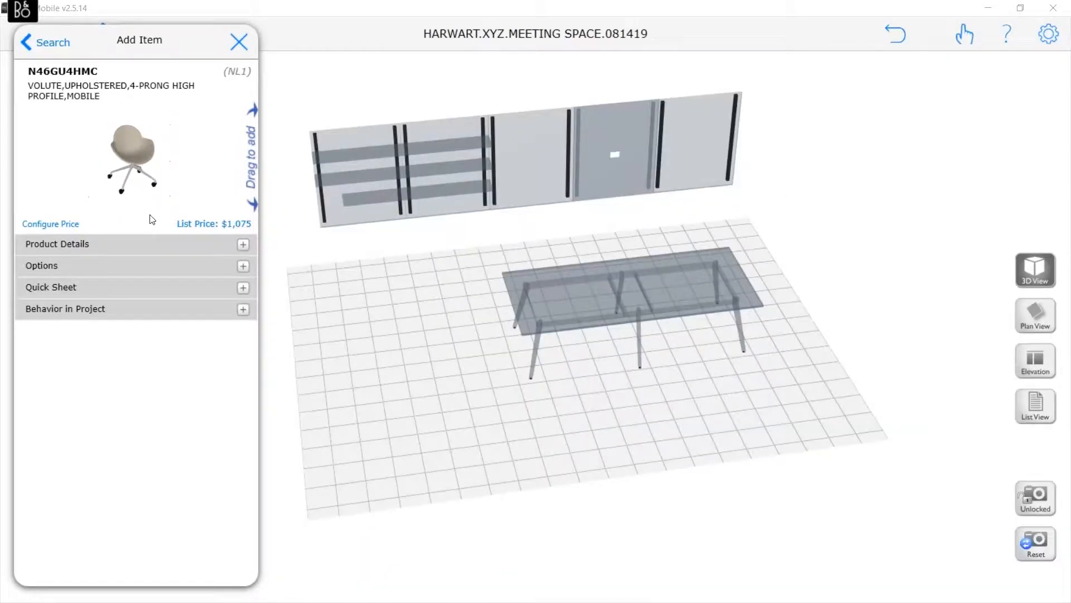
Enlarge and rotate the chair's preview image so the Quick Sheet shows it large and from a new angle.
left_click(62, 288)
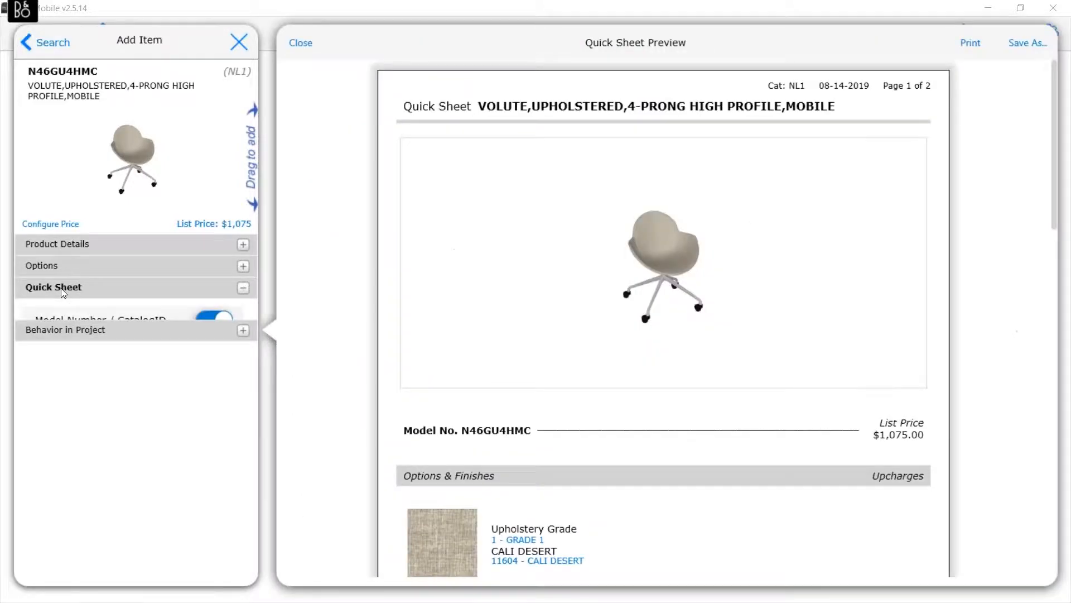
left_click(299, 45)
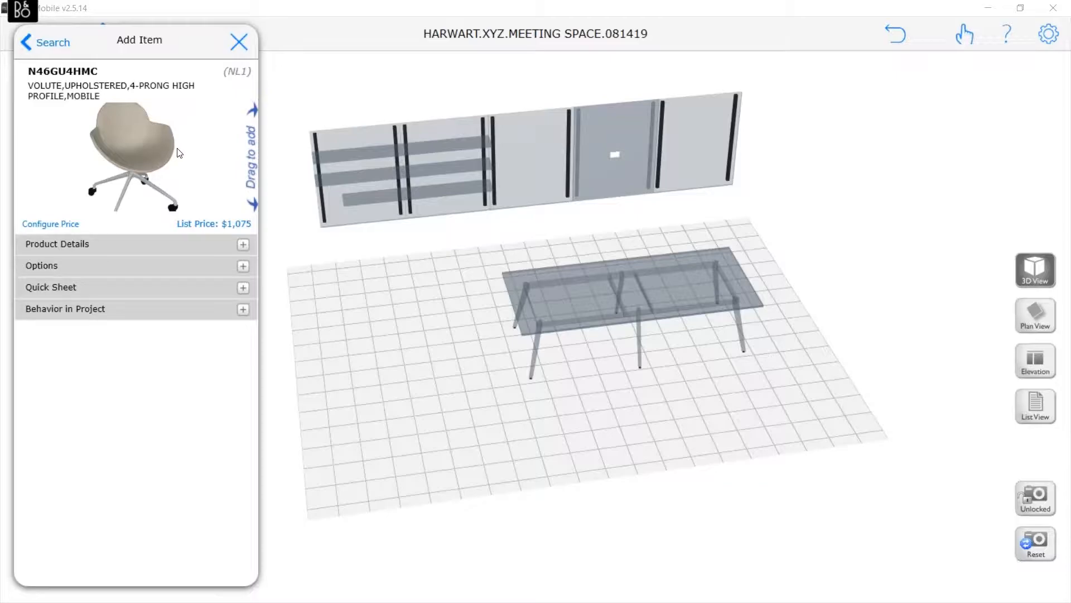
left_click_drag(119, 161, 129, 154)
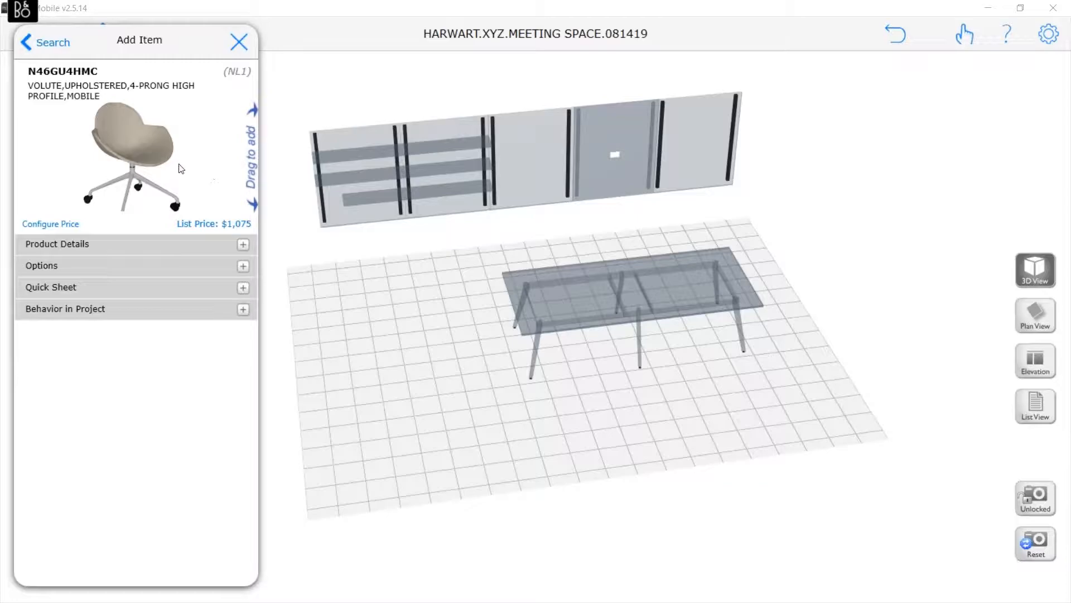
left_click(97, 287)
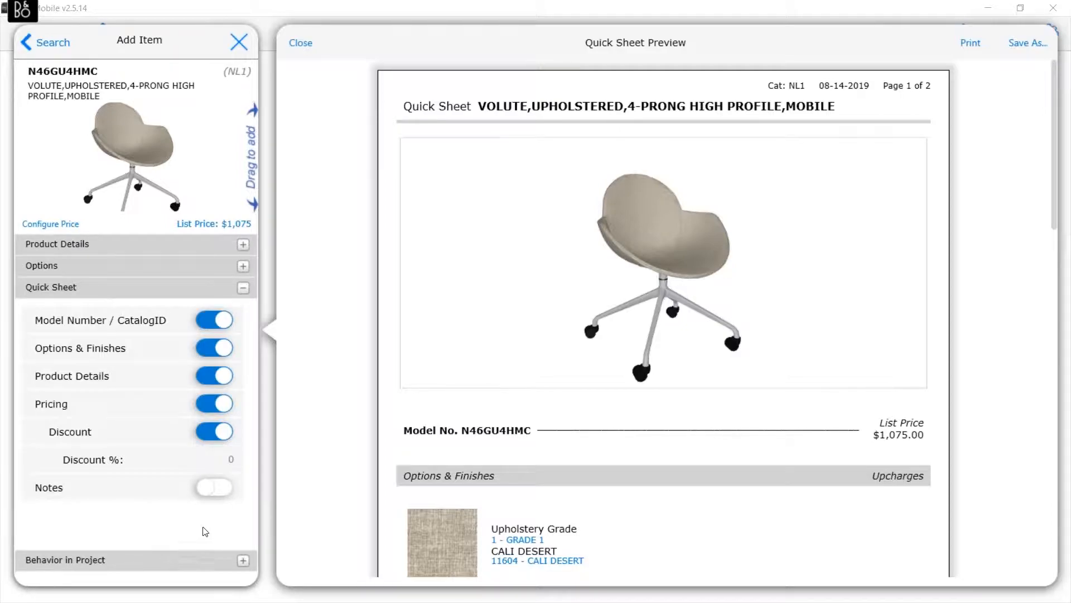
Include notes in the Quick Sheet, enter the note "i AM A CHAIR." and look through the preview.
left_click(212, 488)
left_click(77, 450)
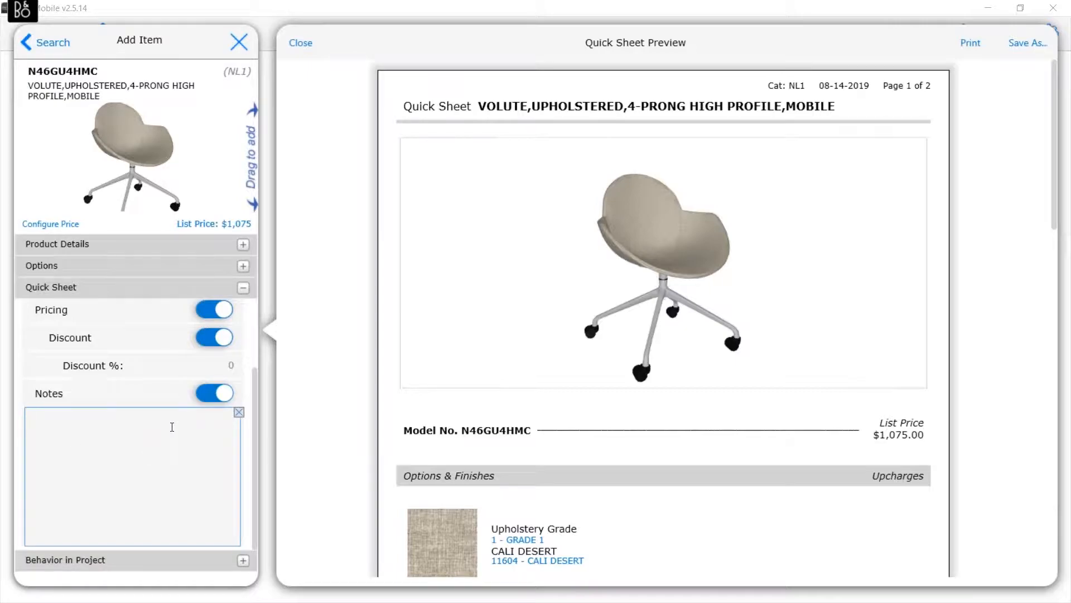
type("i AM A CHAIR.")
scroll(739, 393, "down", 3)
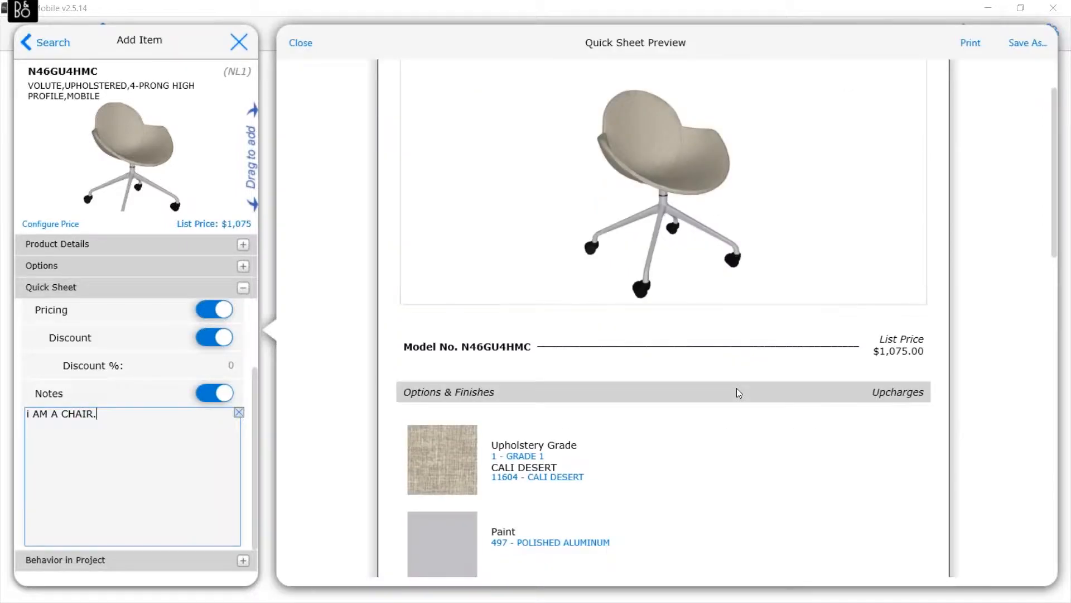
Review both pages of the chair's Quick Sheet, from finishes and footer to pricing, product details and notes.
scroll(740, 393, "down", 3)
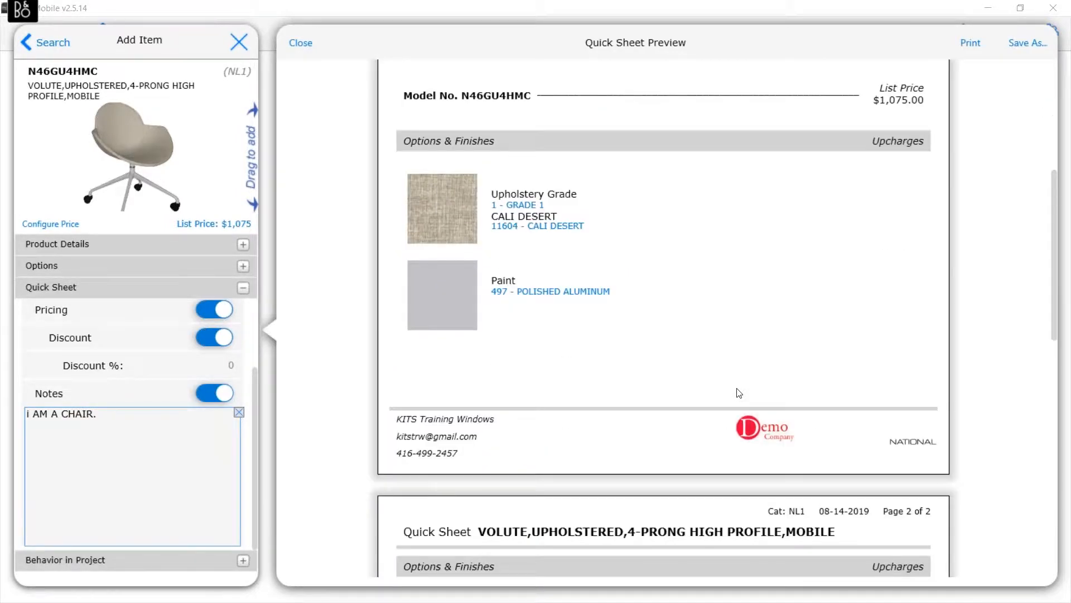
scroll(738, 390, "down", 3)
scroll(737, 390, "down", 5)
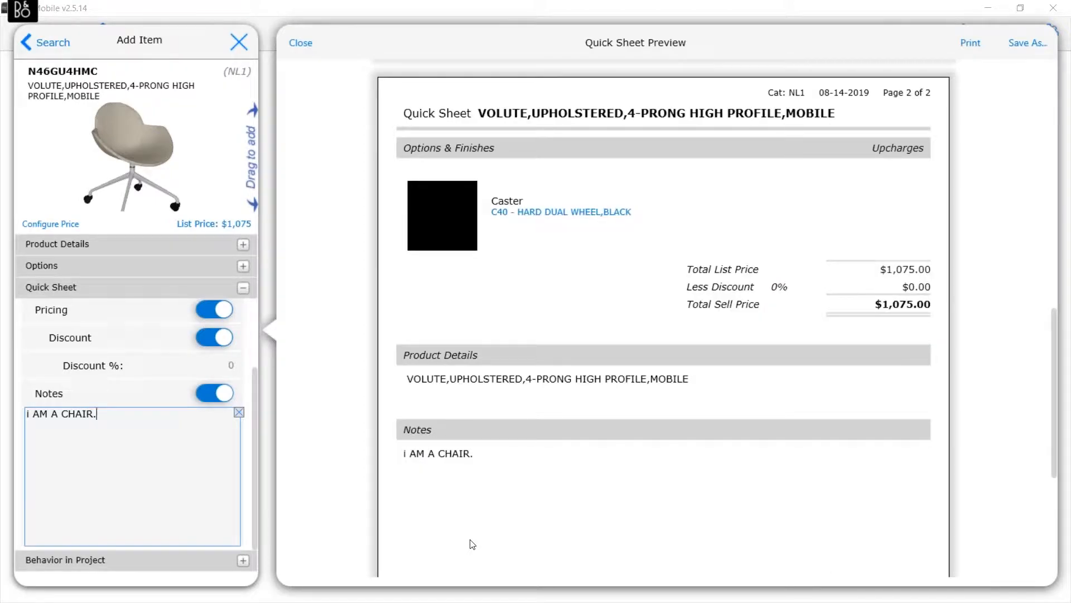
scroll(741, 338, "down", 3)
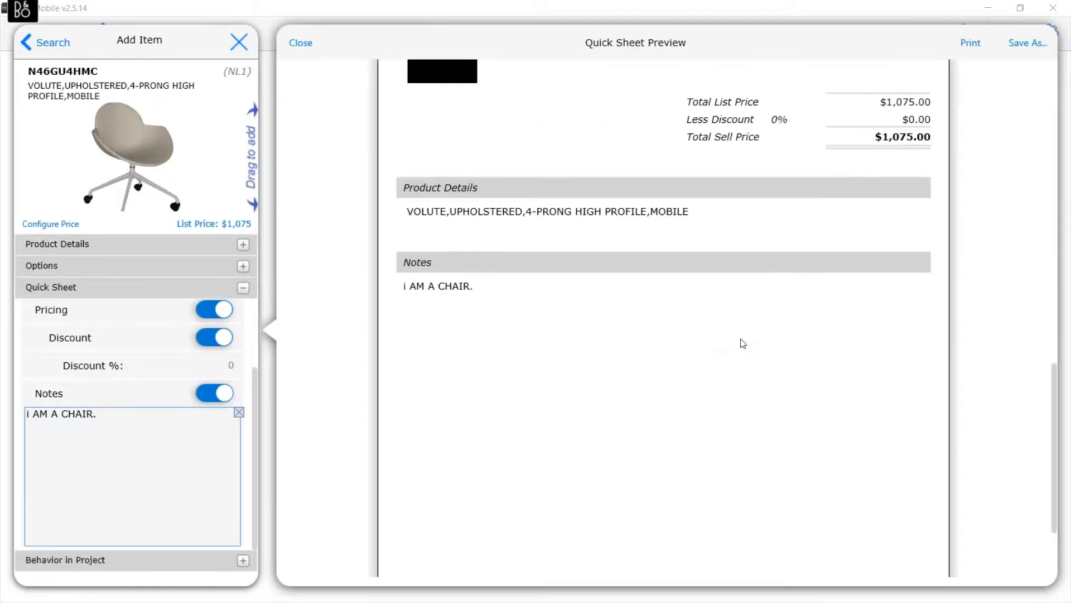
scroll(743, 343, "down", 3)
scroll(743, 343, "up", 8)
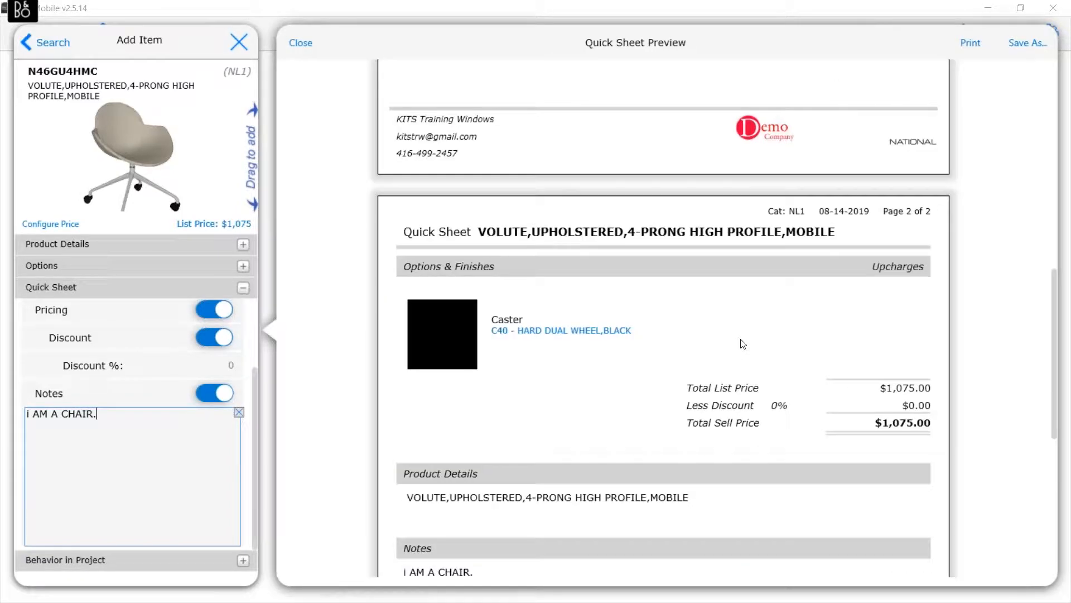
scroll(743, 343, "up", 15)
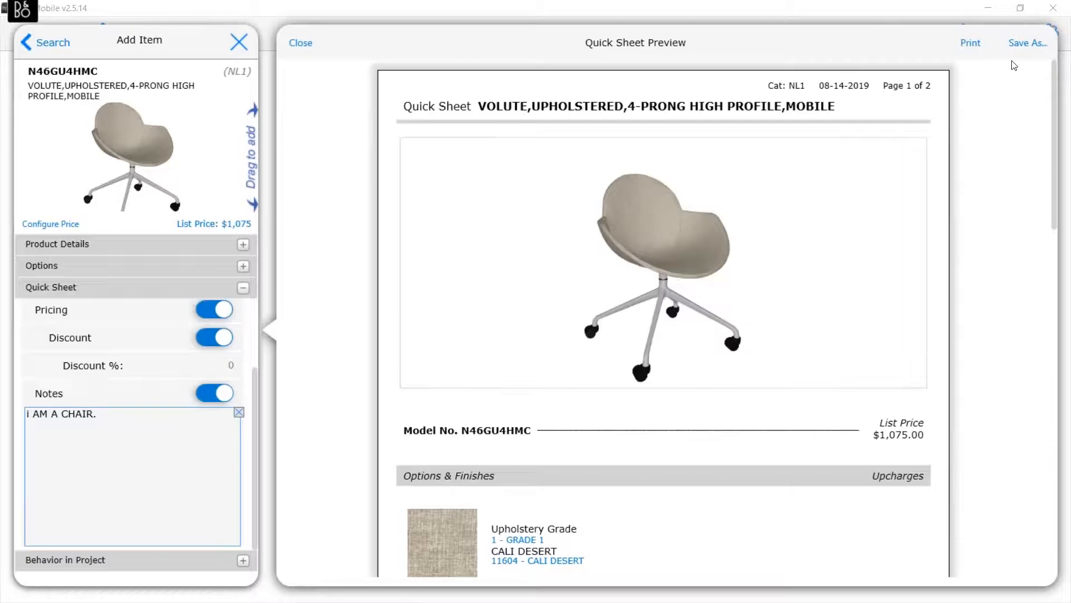
Save the Quick Sheet as the PDF file NL1_N46GU4HMC in Documents and close its preview.
left_click(1021, 44)
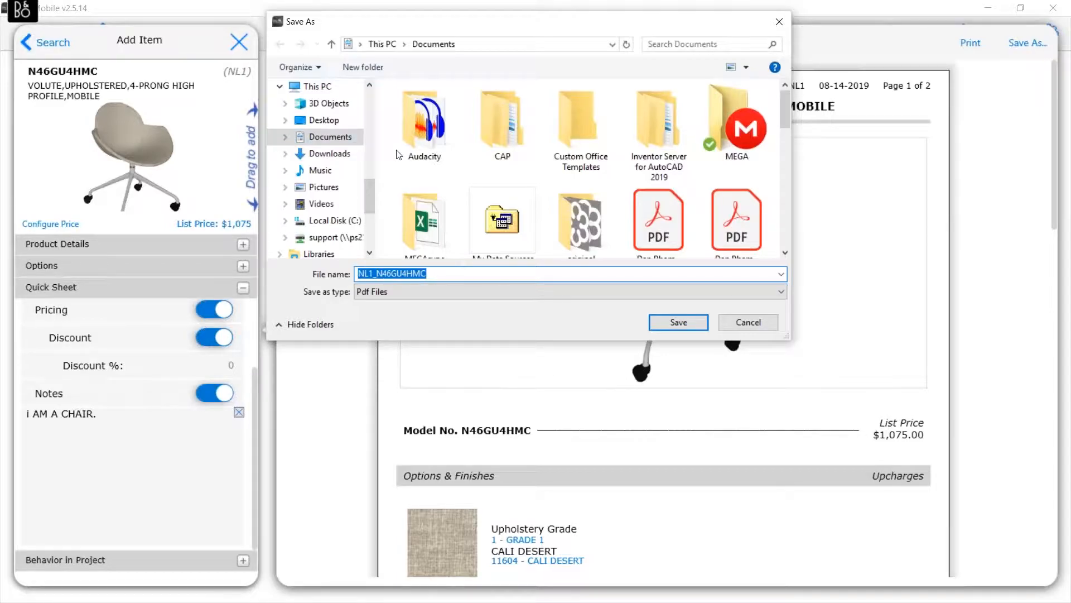
left_click(678, 323)
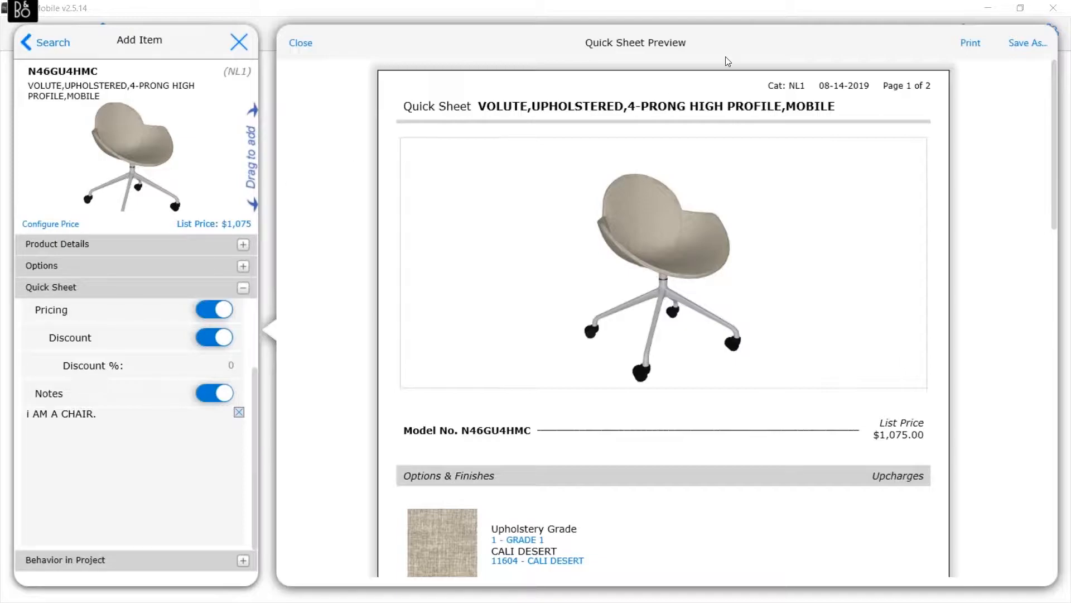
left_click(300, 43)
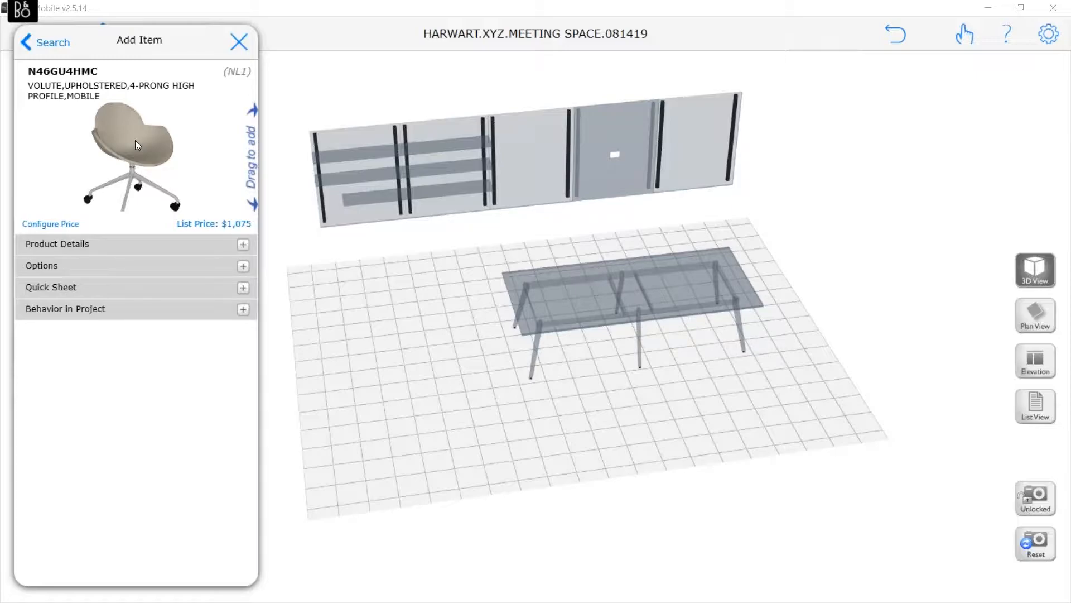
Add the configured Volute chair to the room and position it in plan view between the table and the wall.
left_click_drag(138, 145, 643, 255)
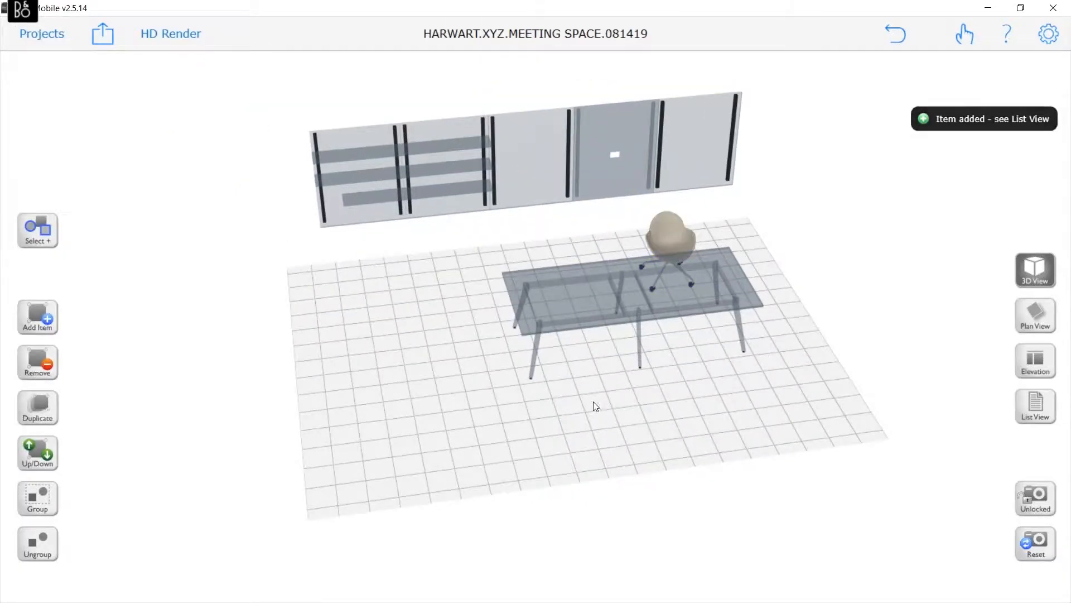
left_click_drag(572, 390, 560, 503)
left_click(1023, 316)
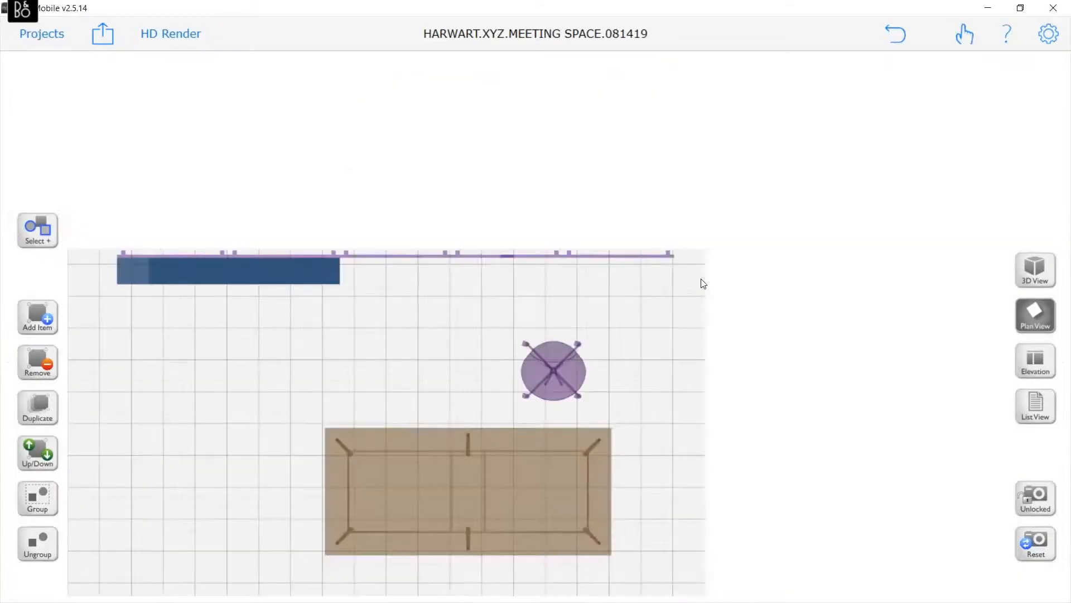
left_click(564, 315)
mouse_move(564, 316)
left_mouse_down()
mouse_move(569, 284)
mouse_move(564, 295)
mouse_move(557, 280)
mouse_move(559, 314)
mouse_move(569, 254)
mouse_move(563, 301)
left_mouse_up()
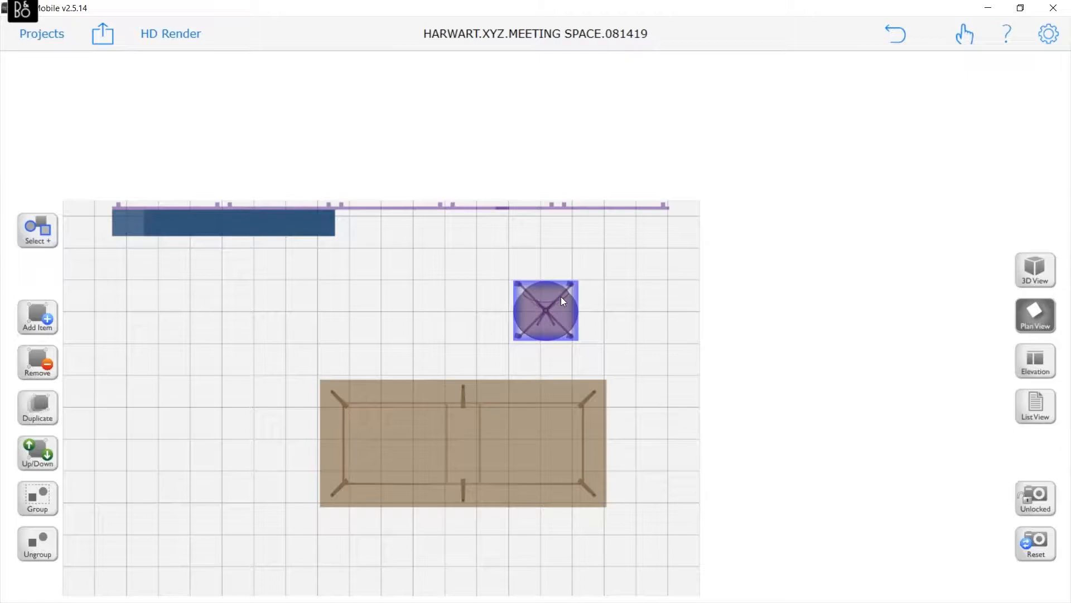
left_click_drag(562, 298, 565, 337)
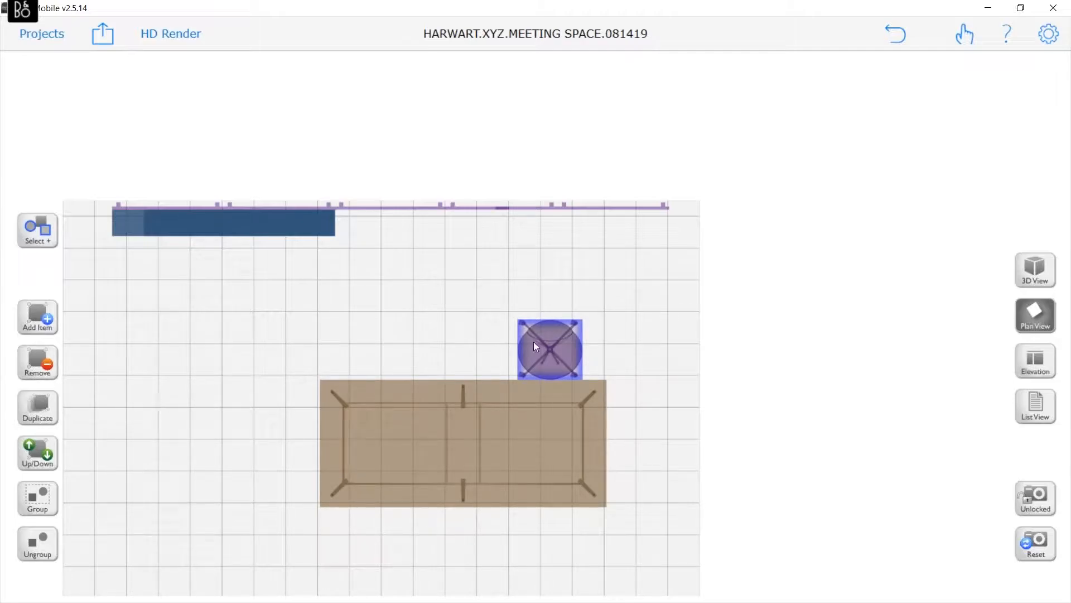
key("ctrl+z")
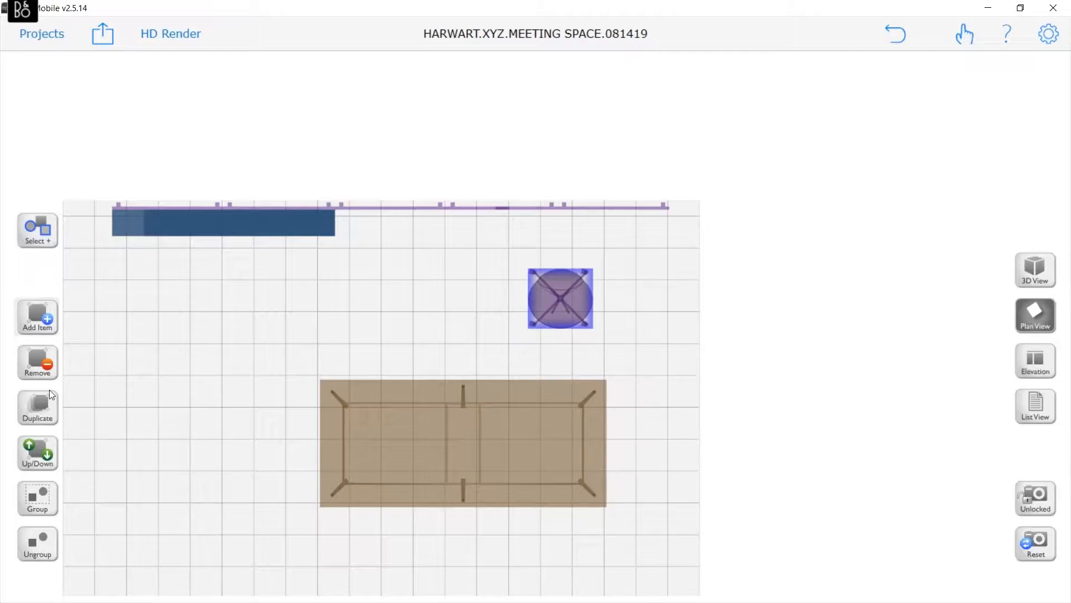
Duplicate the chair twice and line up the three chairs along the table's long edge facing the wall.
left_click(18, 407)
left_click(18, 407)
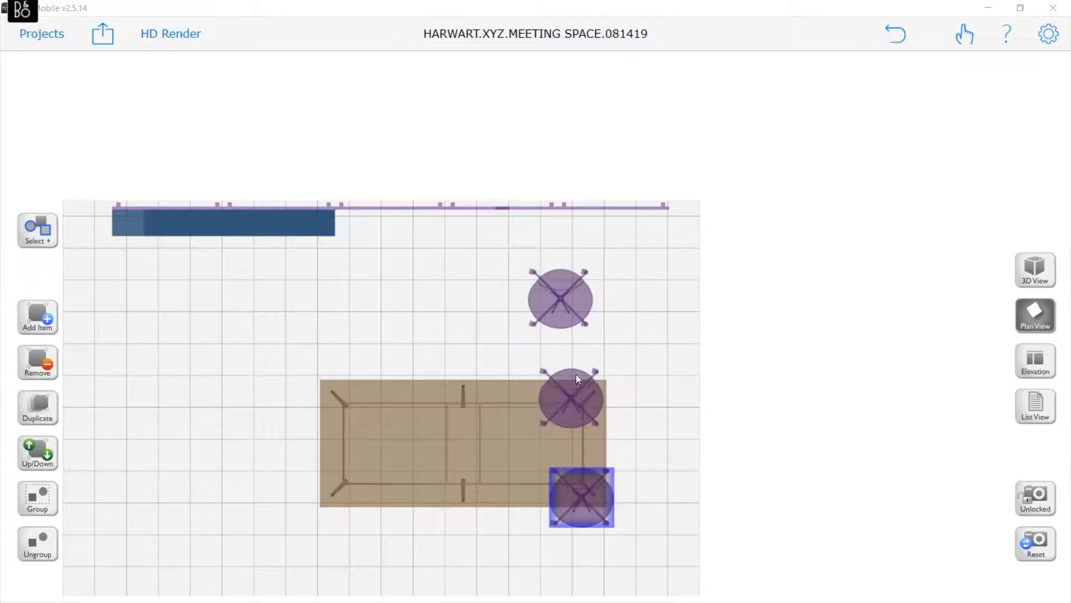
left_click_drag(576, 373, 467, 329)
left_click_drag(568, 310, 557, 353)
left_click_drag(593, 521, 390, 376)
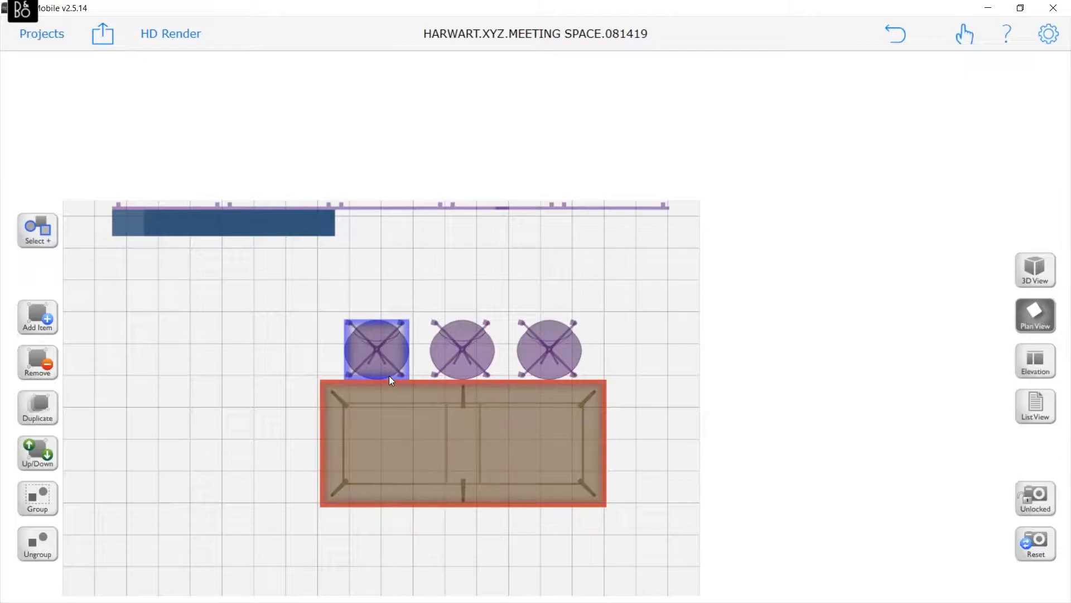
Rotate each of the three chairs slightly by a different angle for a casual arrangement.
left_click(556, 366)
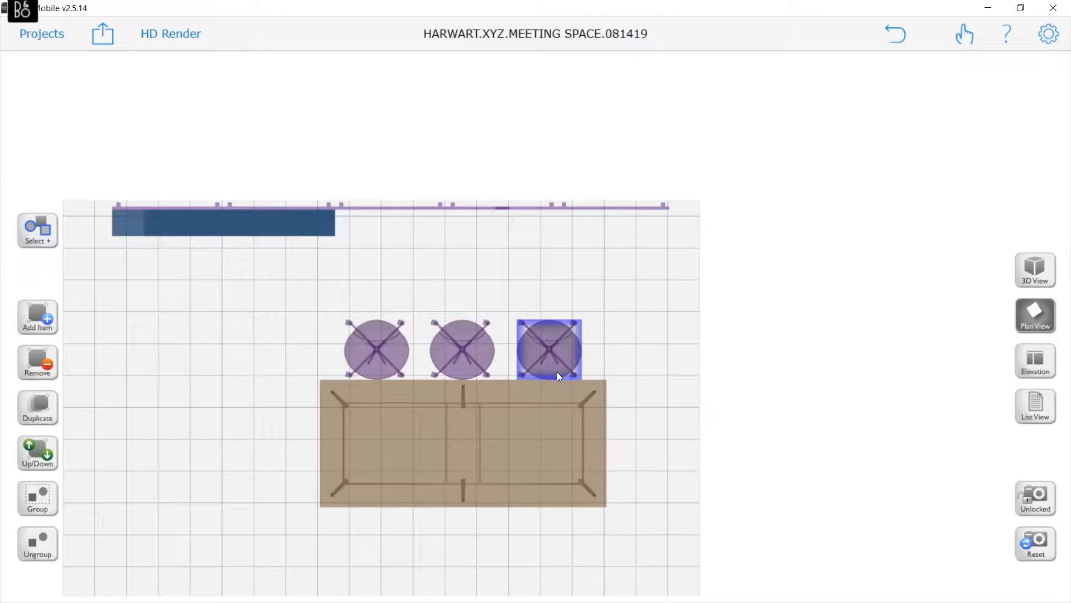
left_click_drag(558, 372, 539, 375)
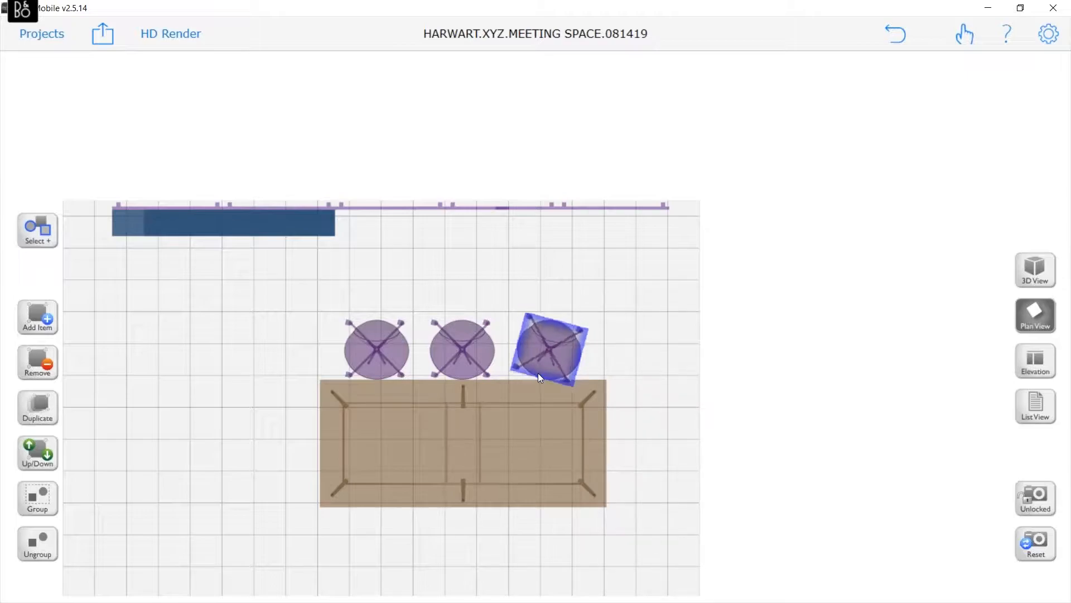
left_click(462, 372)
left_click_drag(462, 372, 475, 371)
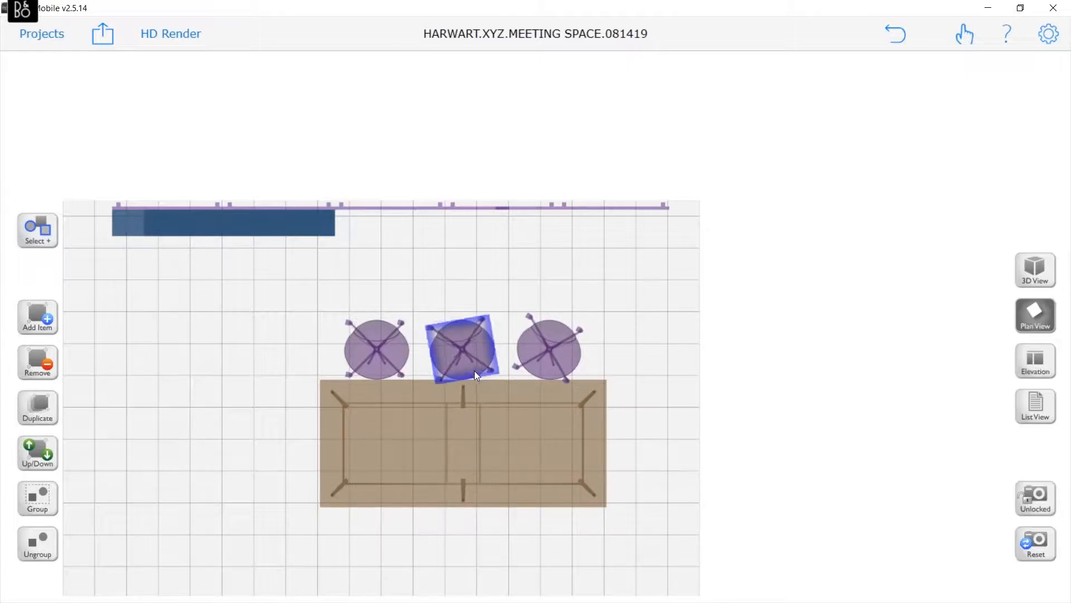
left_click(396, 361)
left_click_drag(392, 359, 386, 360)
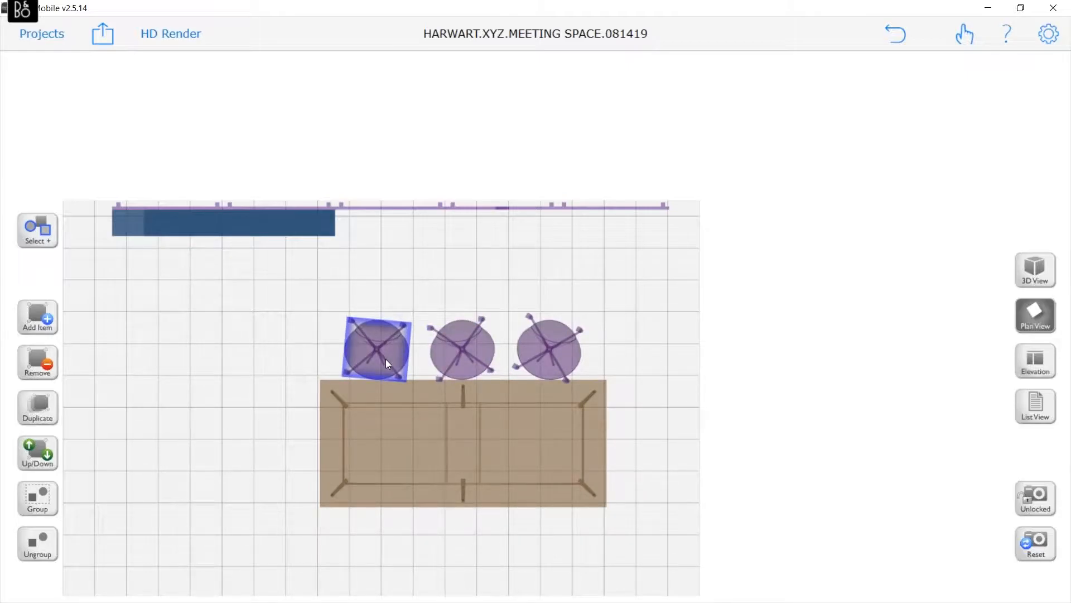
Inspect the three rotated chairs at the table up close in the 3D view.
left_click(1035, 270)
left_click_drag(532, 441, 788, 333)
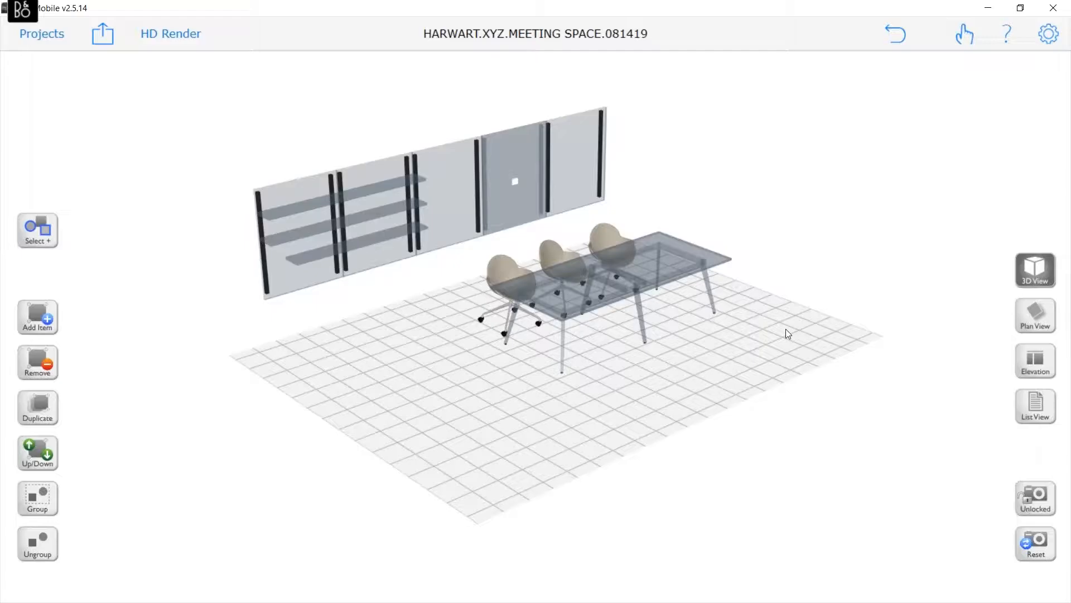
scroll(721, 413, "up", 3)
scroll(720, 409, "up", 2)
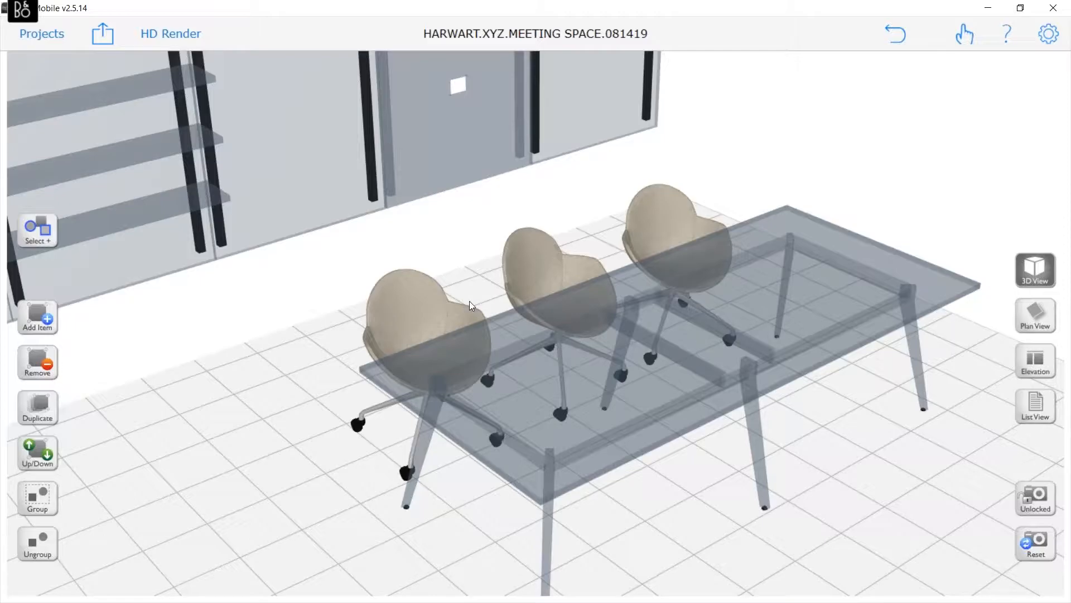
scroll(470, 300, "down", 1)
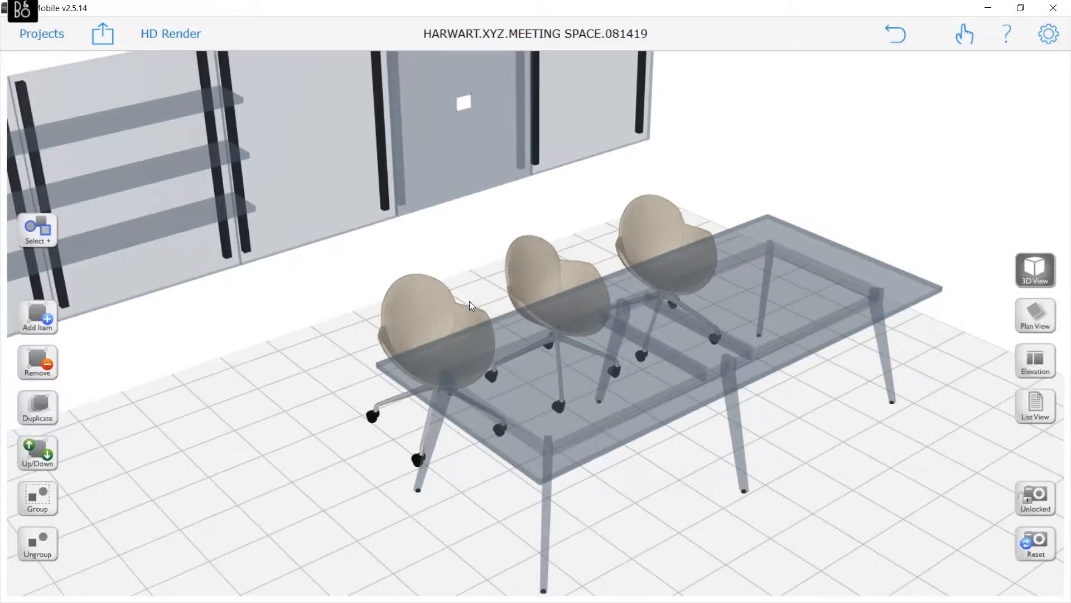
scroll(470, 304, "down", 1)
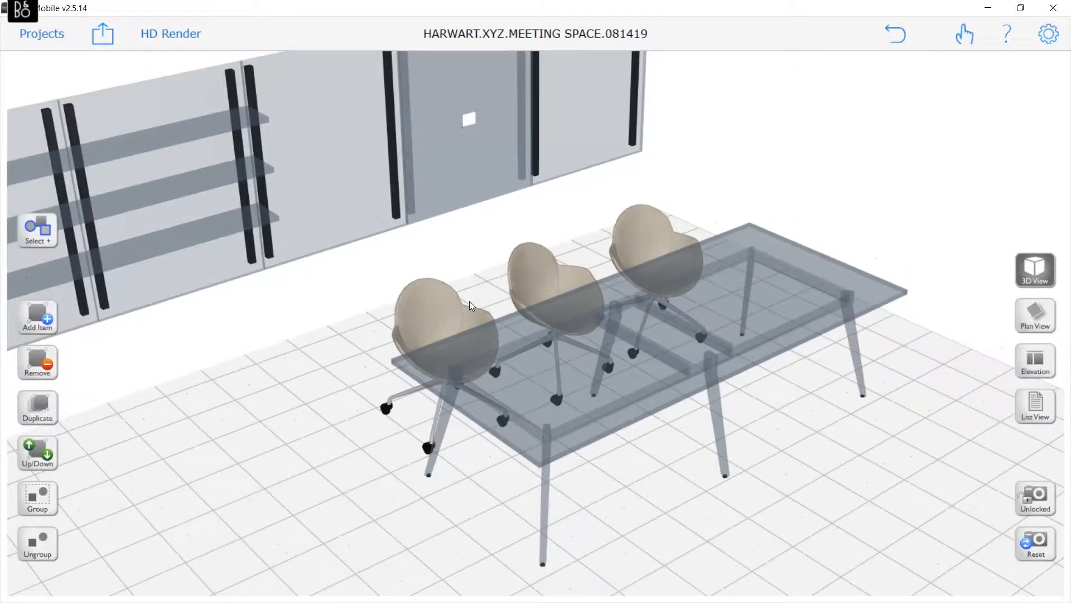
left_click(469, 300)
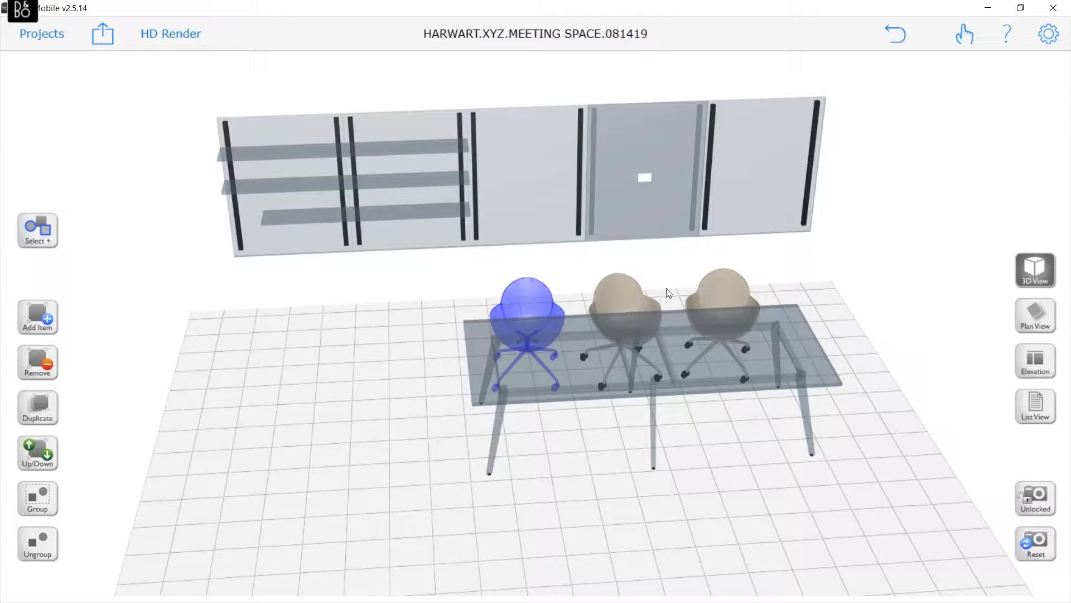
left_click(623, 293)
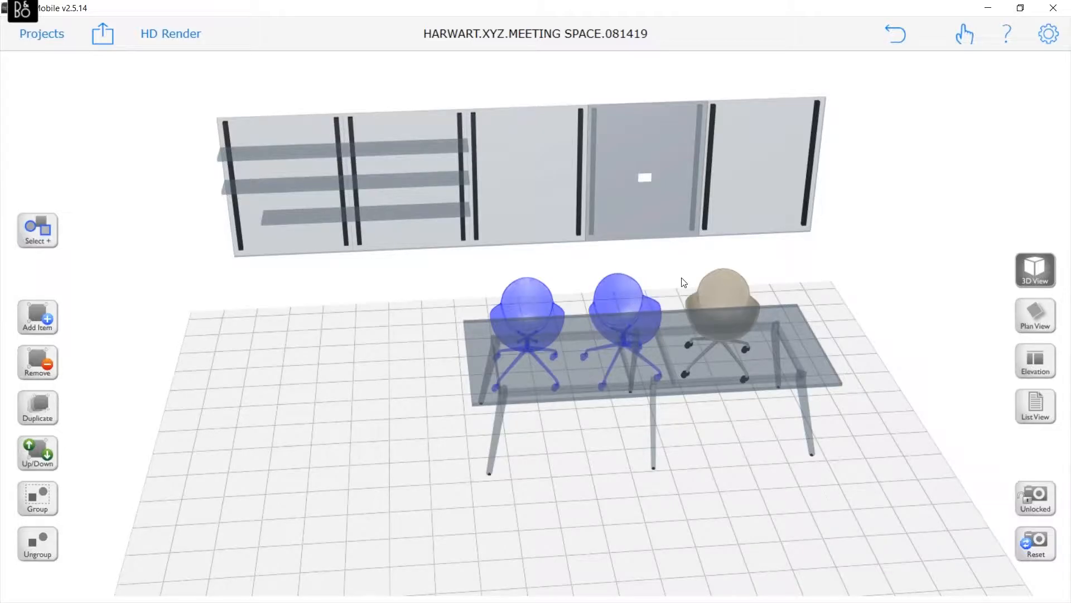
left_click(722, 289)
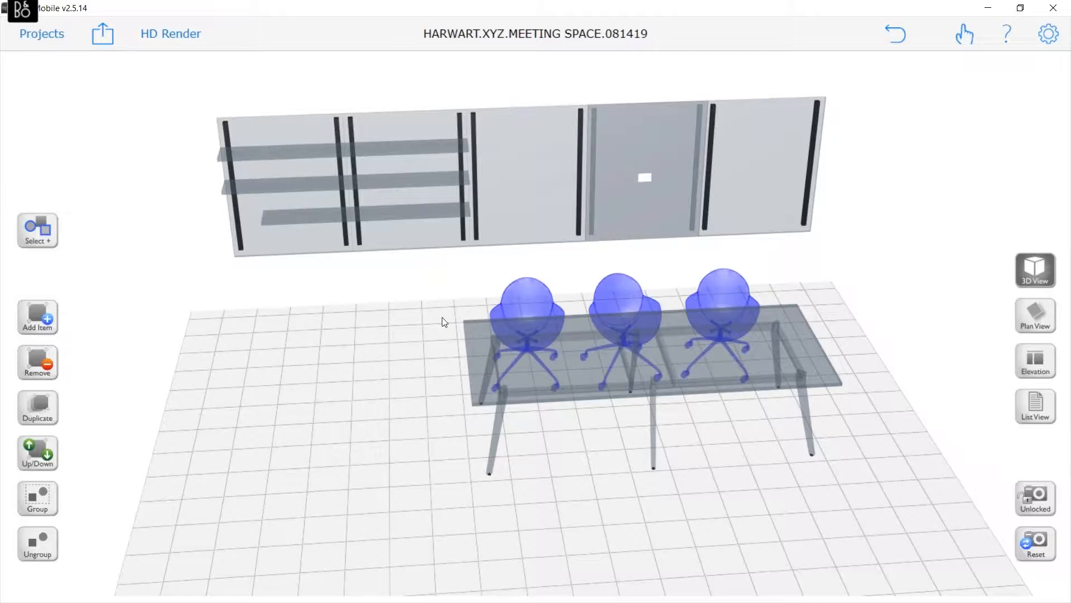
left_click(456, 315)
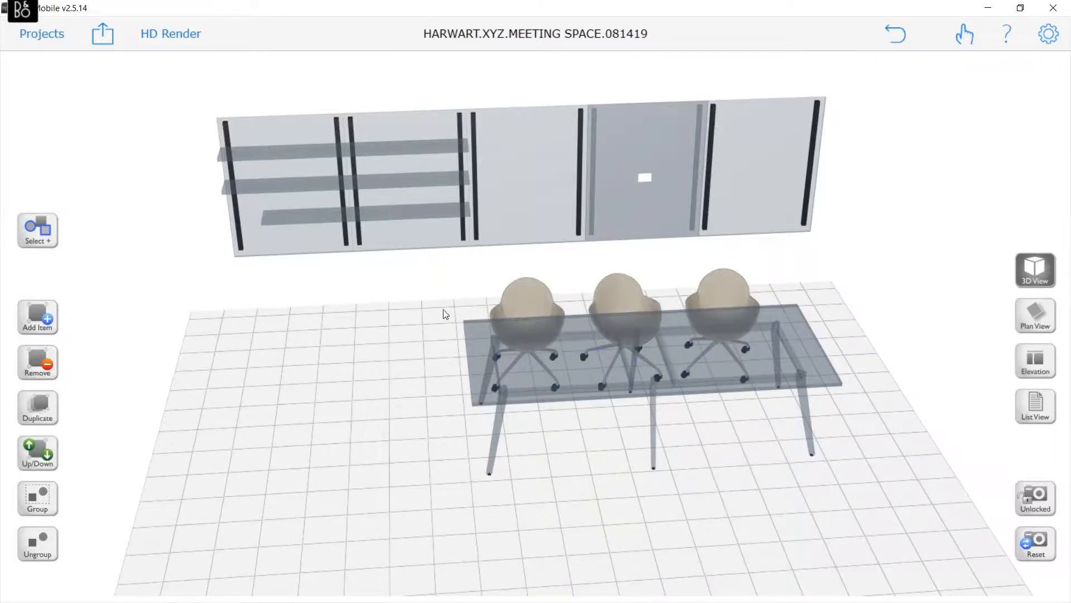
Select all three chairs using multiple selection, group them and clear the selection.
left_click(38, 231)
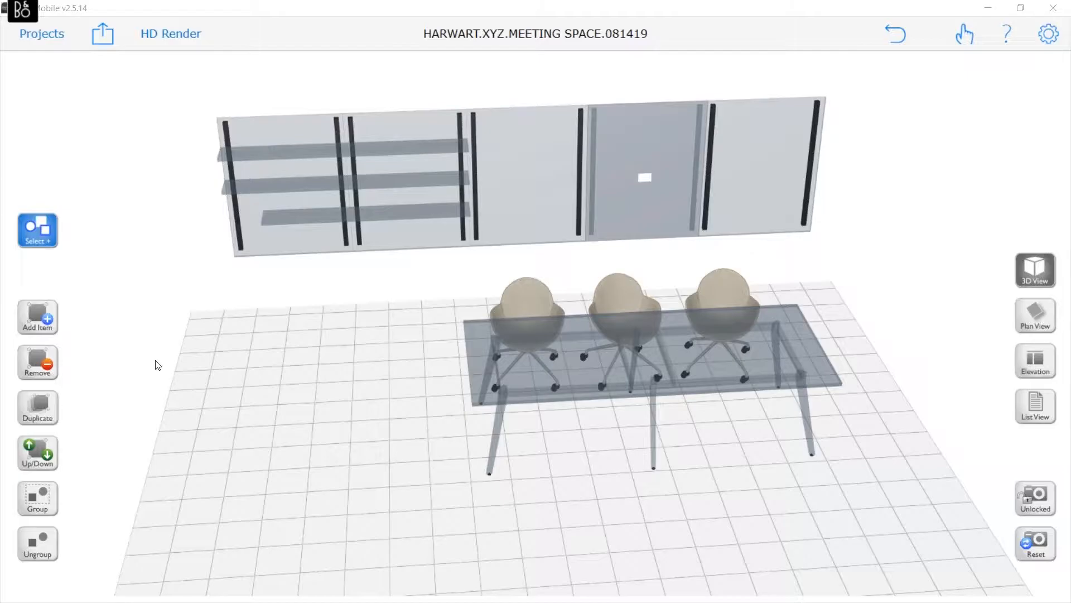
left_click(512, 293)
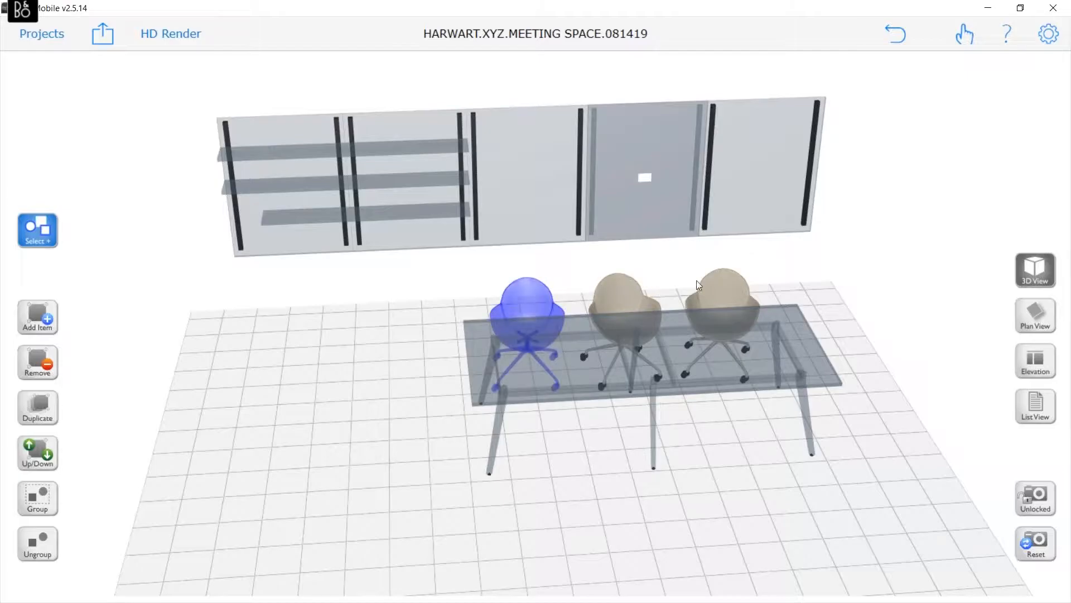
left_click(717, 282)
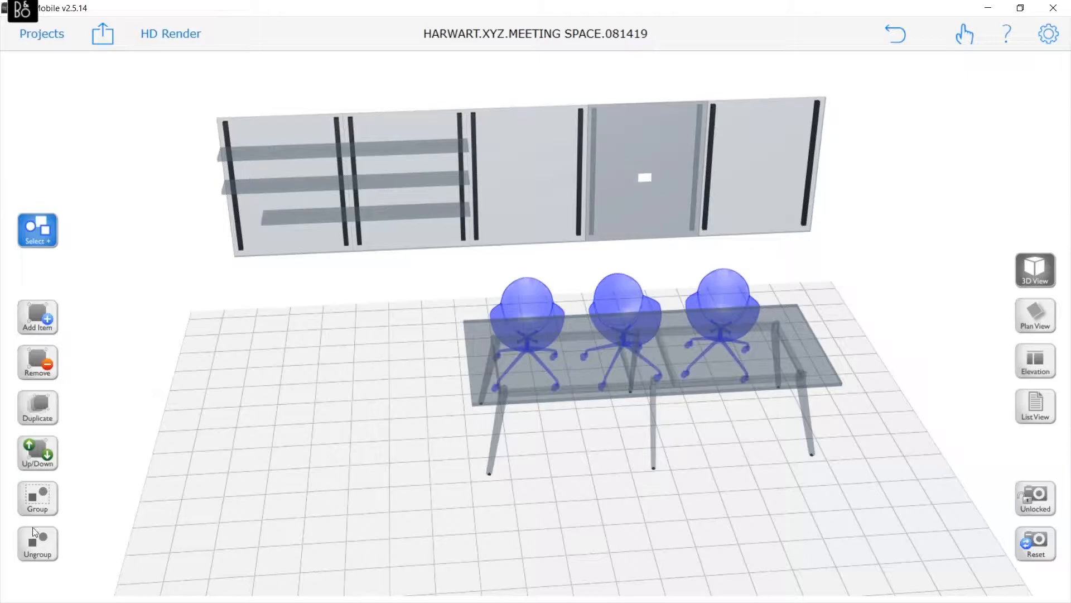
left_click(35, 501)
left_click(44, 247)
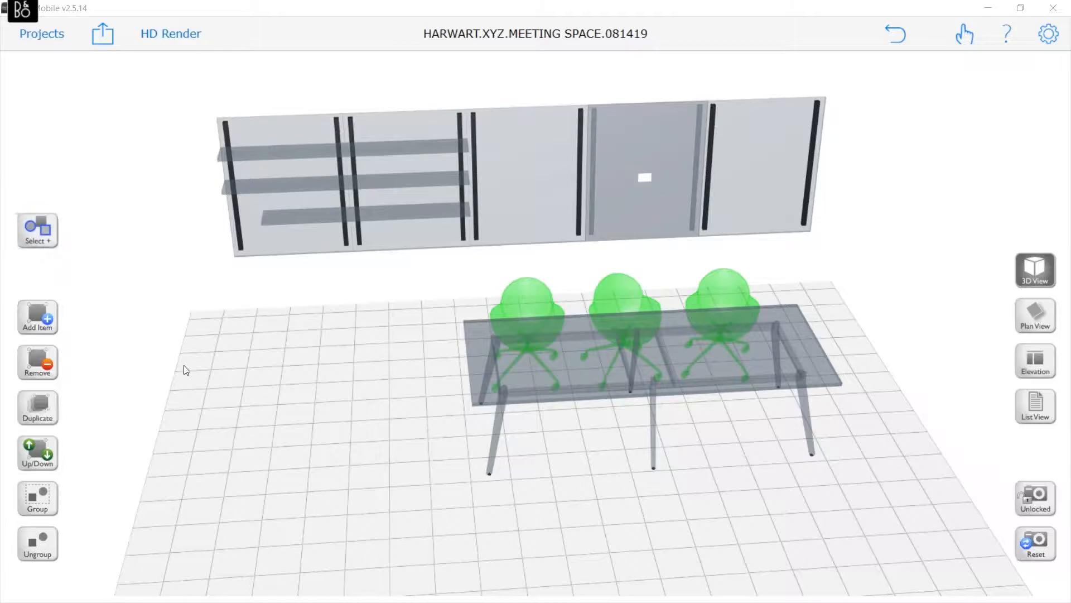
left_click(272, 382)
left_click(273, 382)
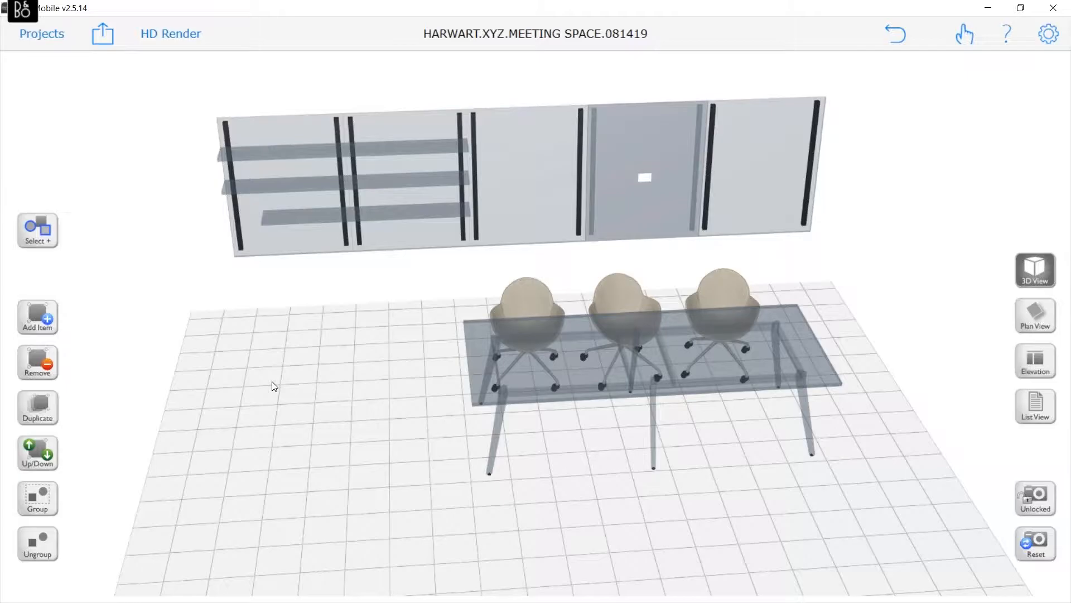
Move the chair group in plan view away from the table and back to just beside its long edge.
left_click(615, 293)
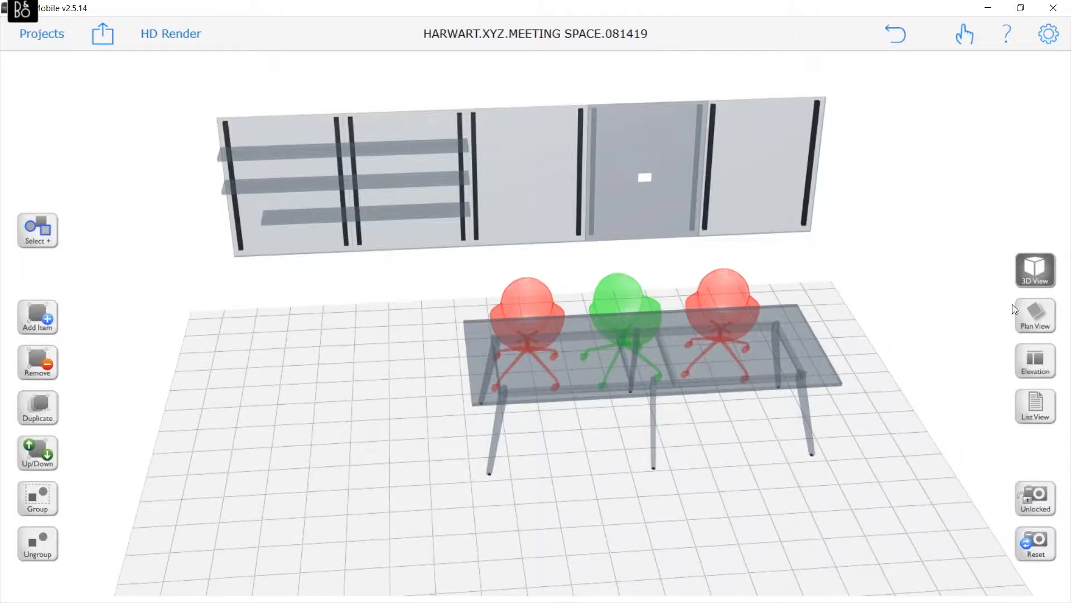
left_click(1037, 323)
left_click_drag(458, 354, 455, 308)
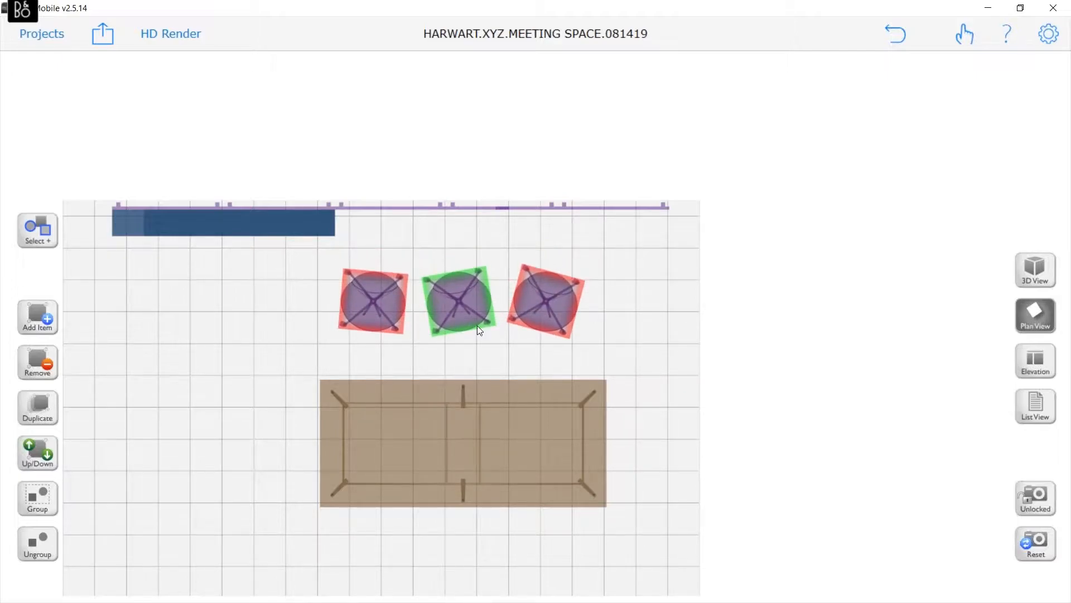
left_click_drag(466, 303, 467, 338)
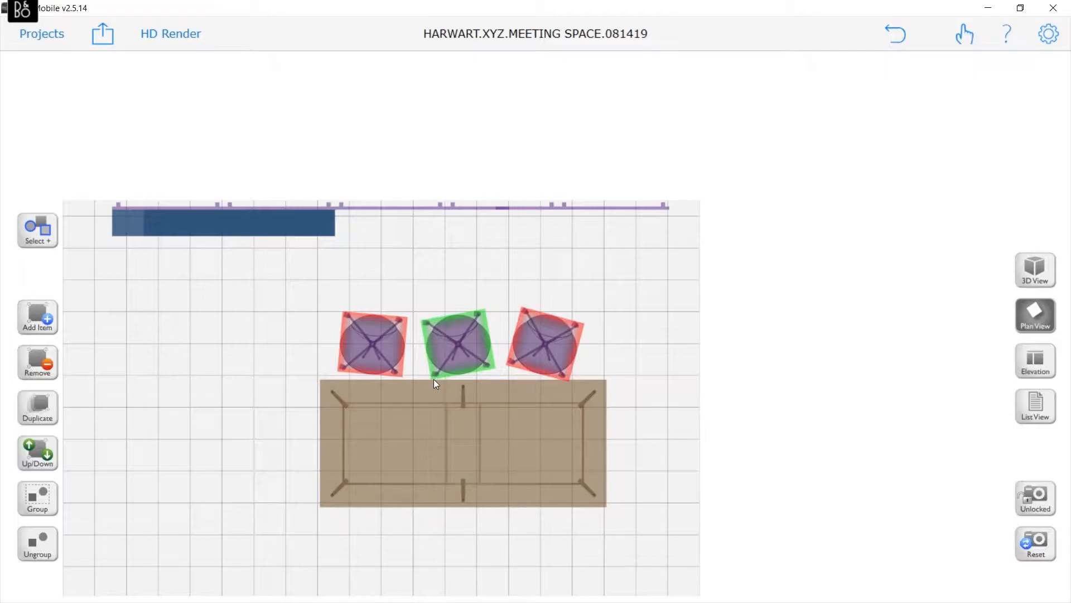
Nudge the group of three chairs in plan view to fine-tune its position along the table's long edge.
scroll(433, 380, "up", 1)
scroll(433, 379, "up", 1)
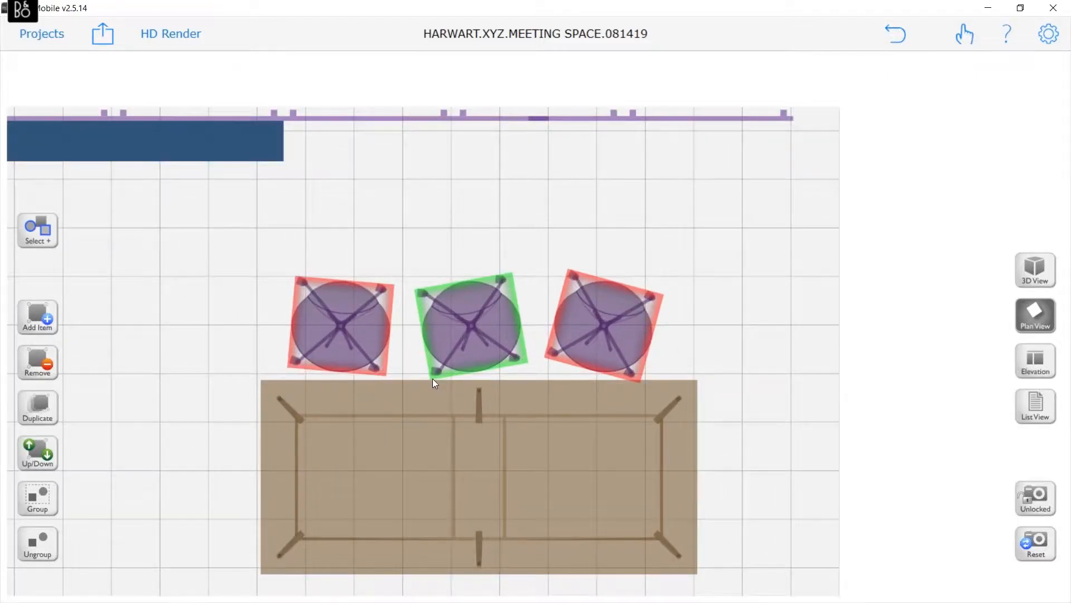
scroll(433, 378, "up", 1)
scroll(432, 379, "up", 2)
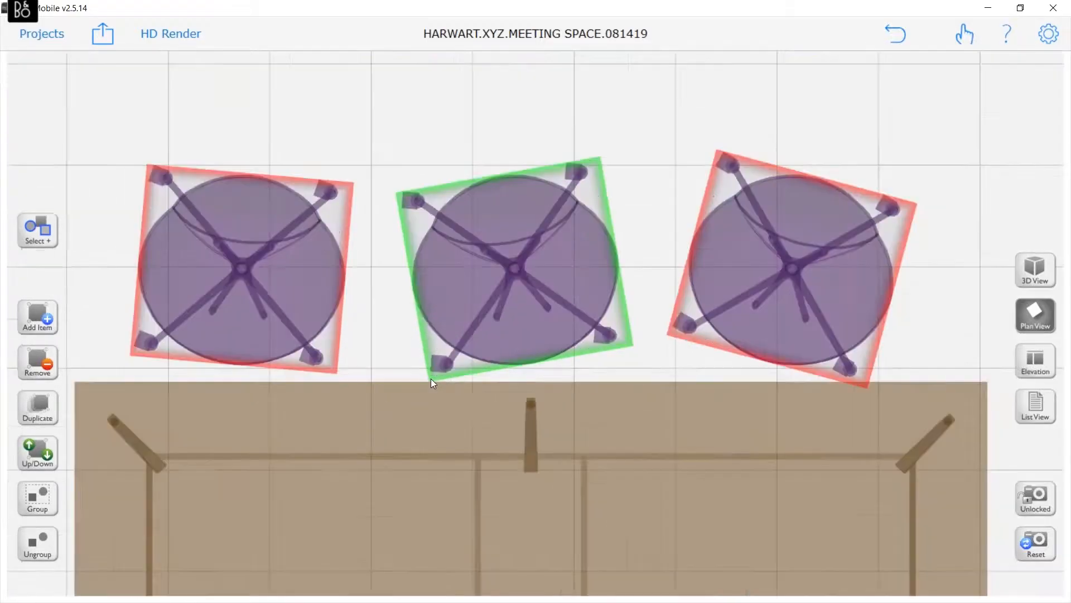
scroll(441, 384, "up", 1)
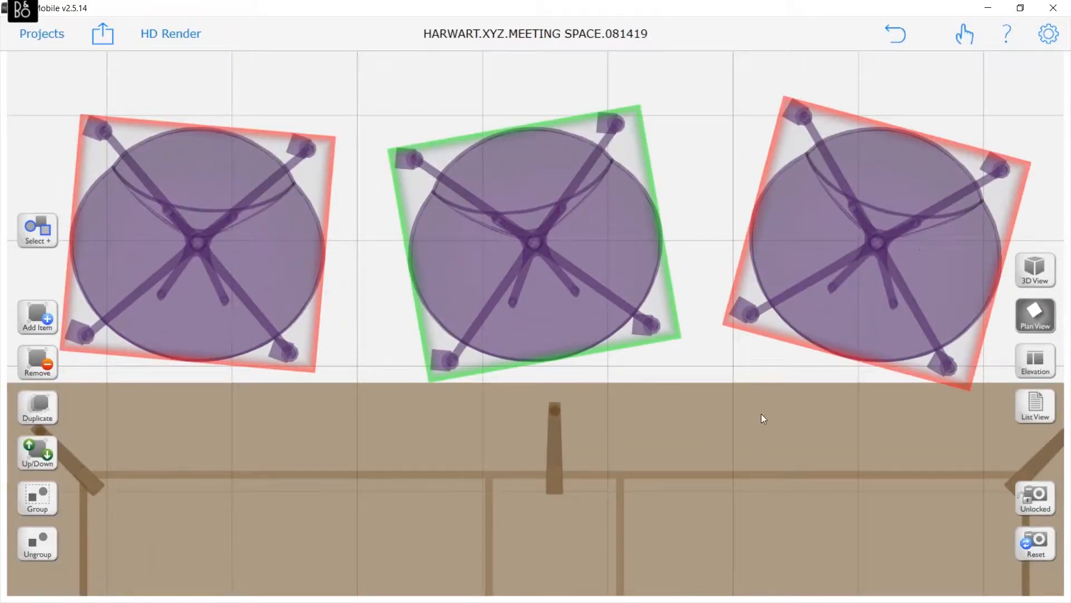
left_click(928, 284)
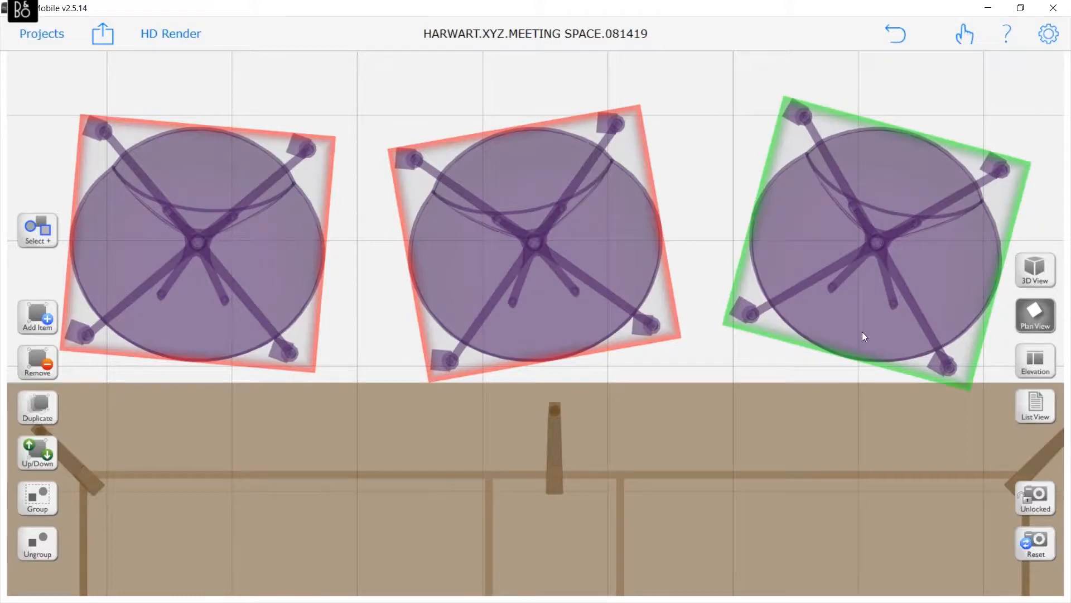
scroll(862, 335, "down", 3)
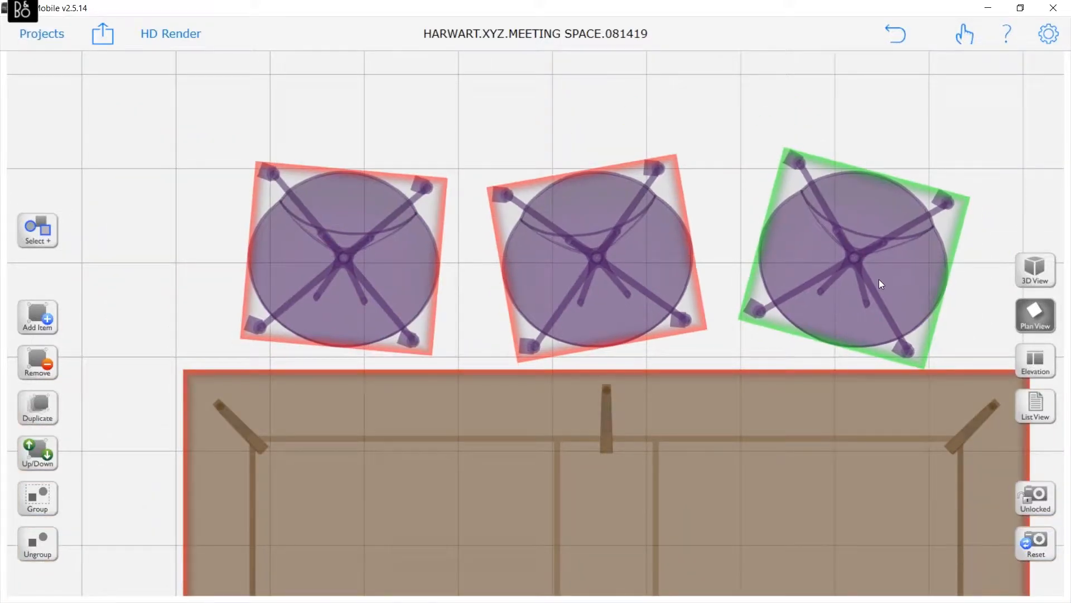
left_click_drag(880, 283, 882, 314)
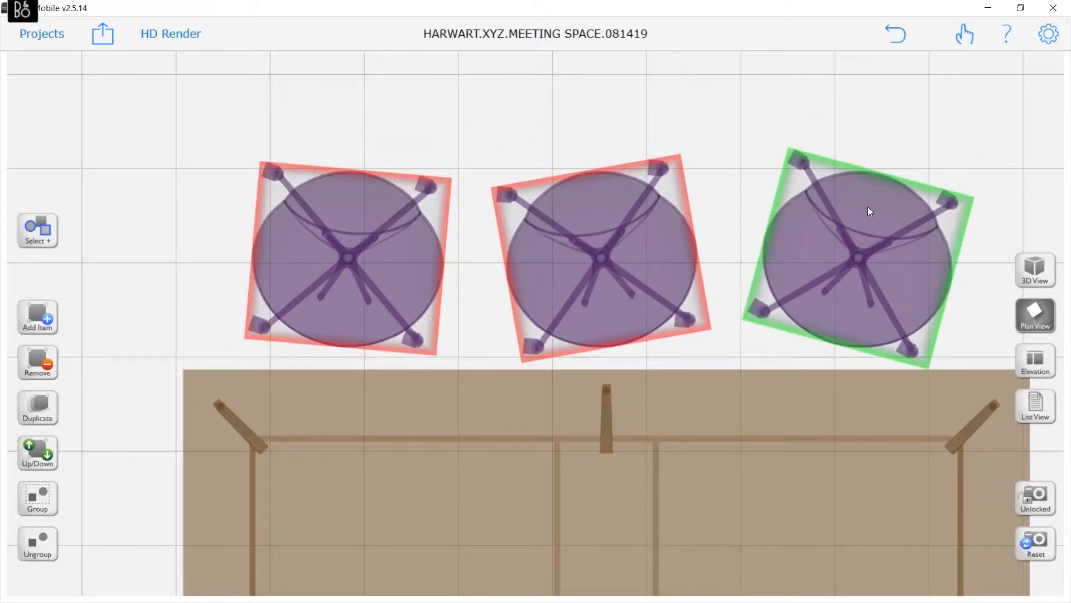
left_click(599, 313)
left_click_drag(602, 287, 553, 389)
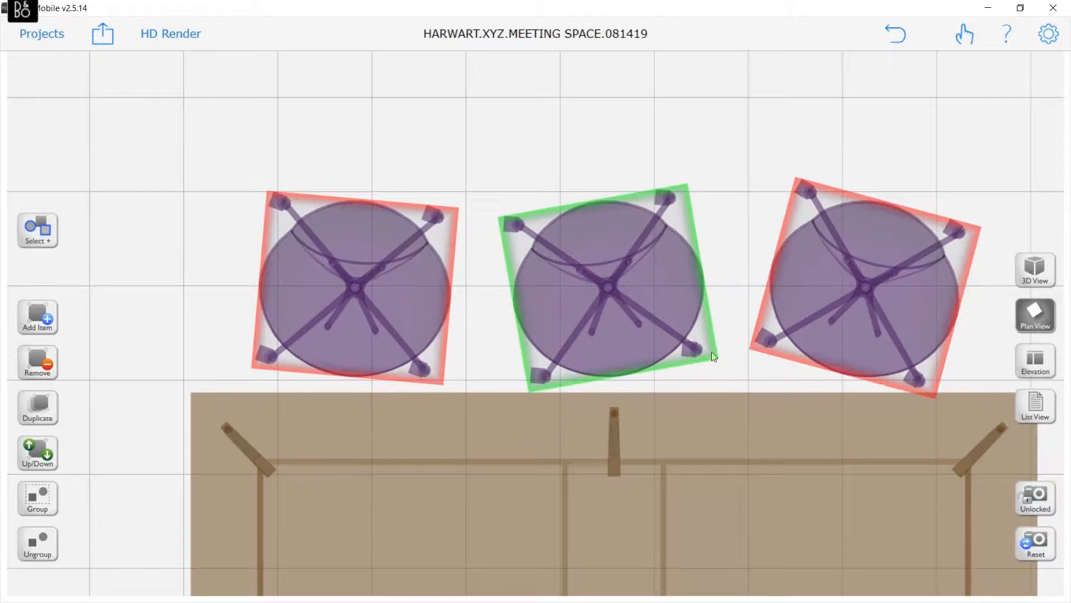
scroll(559, 331, "down", 1)
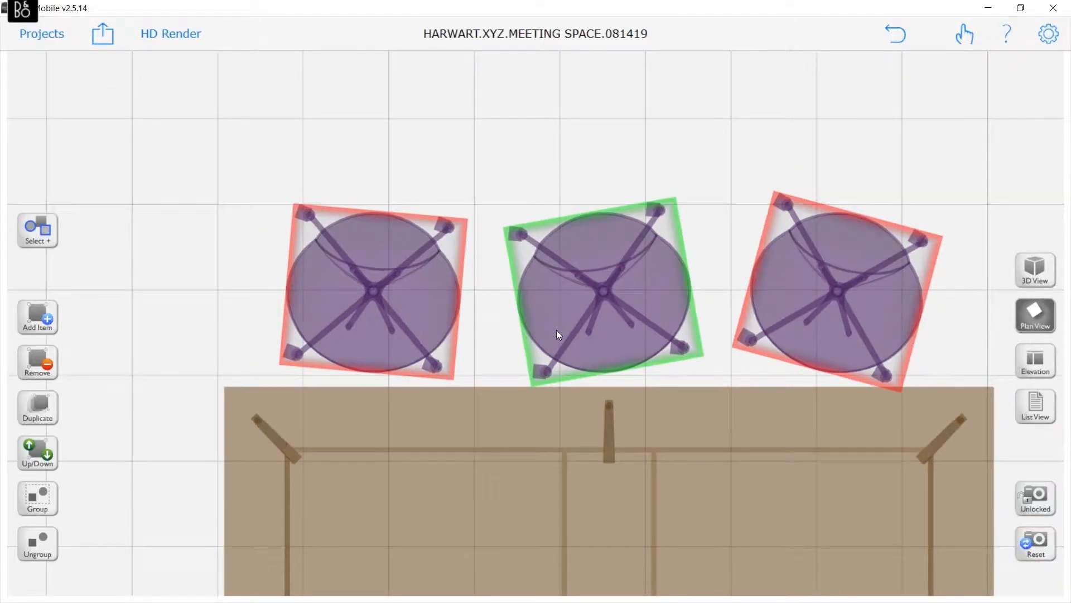
scroll(557, 330, "down", 5)
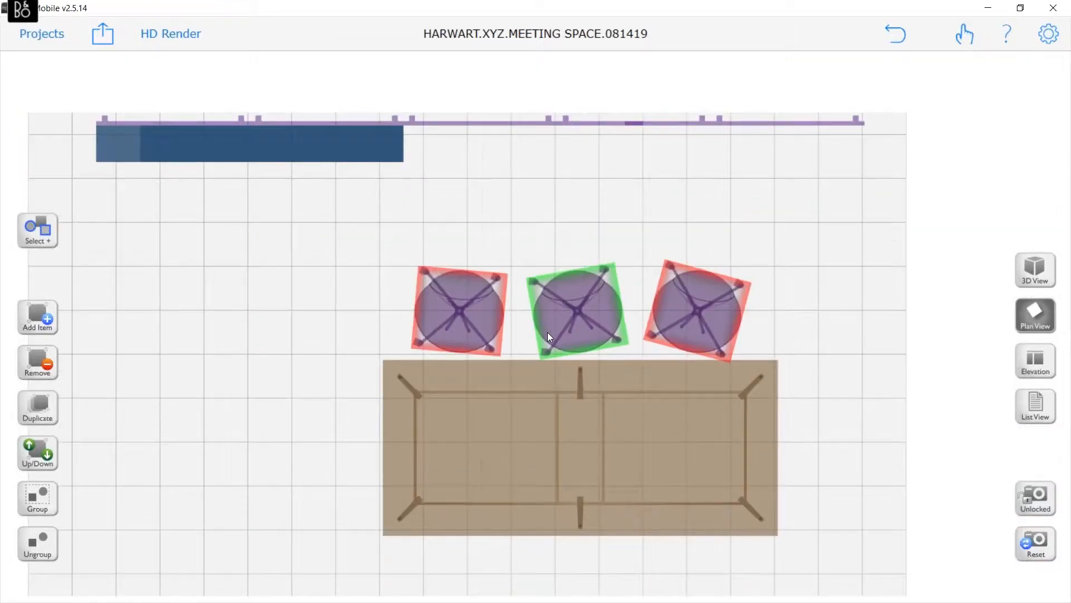
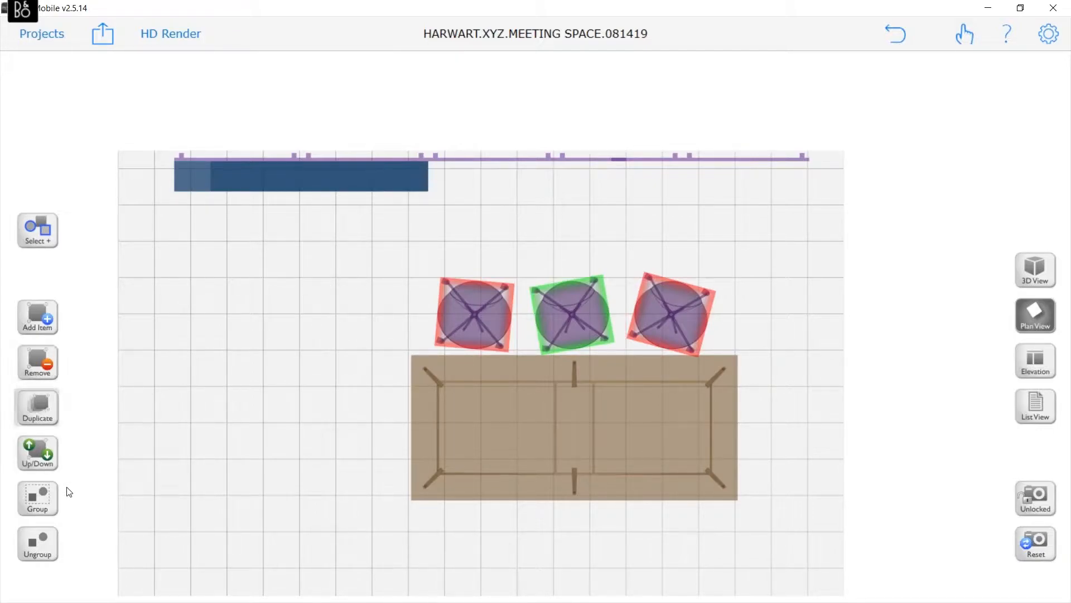
Duplicate the chair group and move the copy to the opposite long side of the table.
left_click(36, 403)
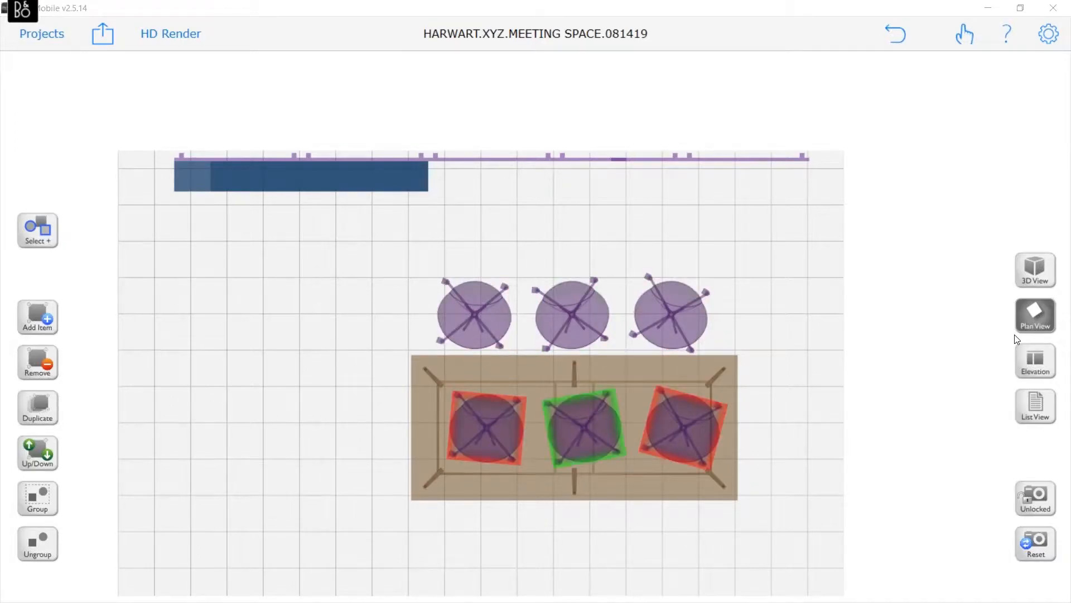
left_click(1018, 286)
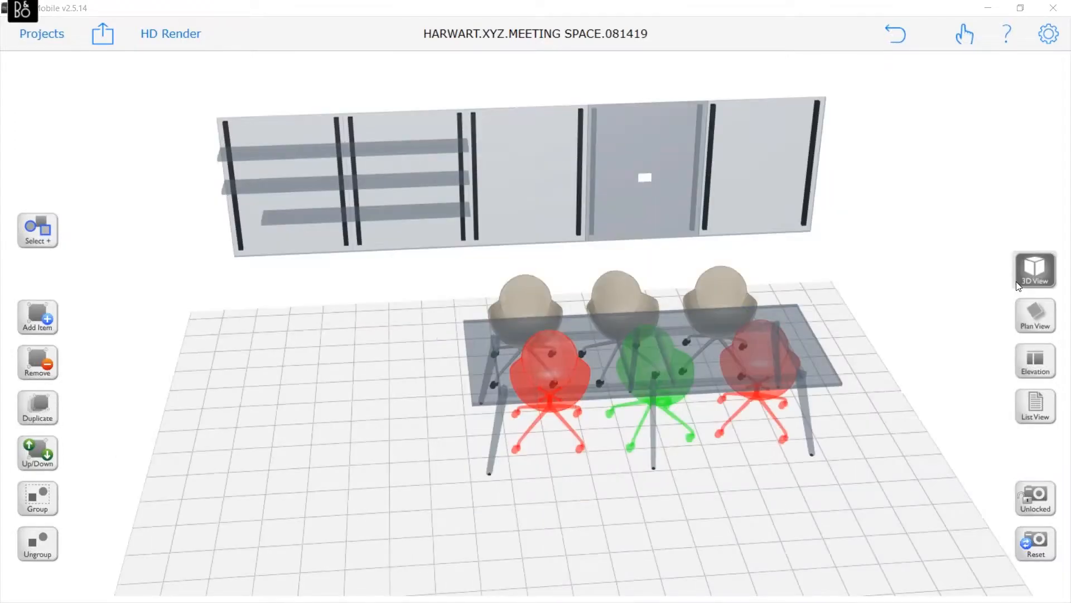
left_click(1045, 325)
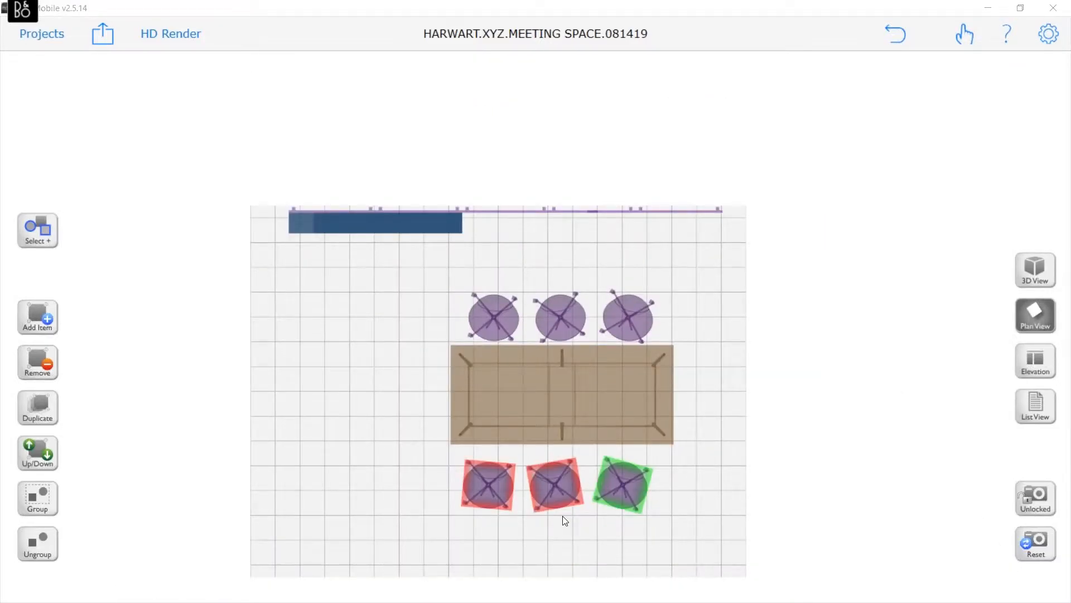
scroll(563, 516, "up", 3)
left_click(555, 447)
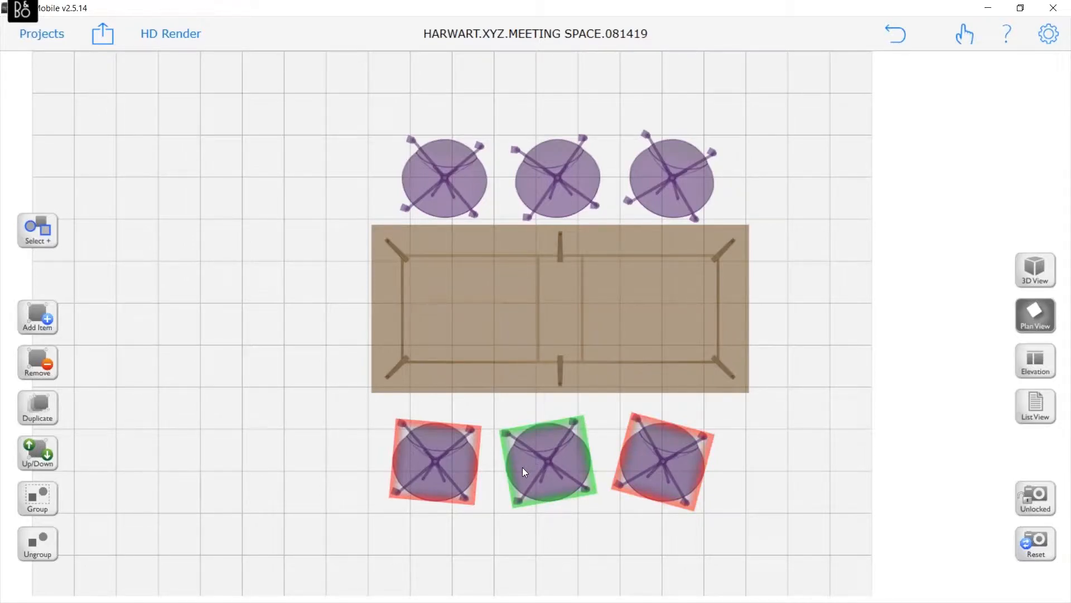
Rotate the duplicated chair group 180° to face the table and align it beside the table's long edge.
left_click_drag(538, 472, 259, 471)
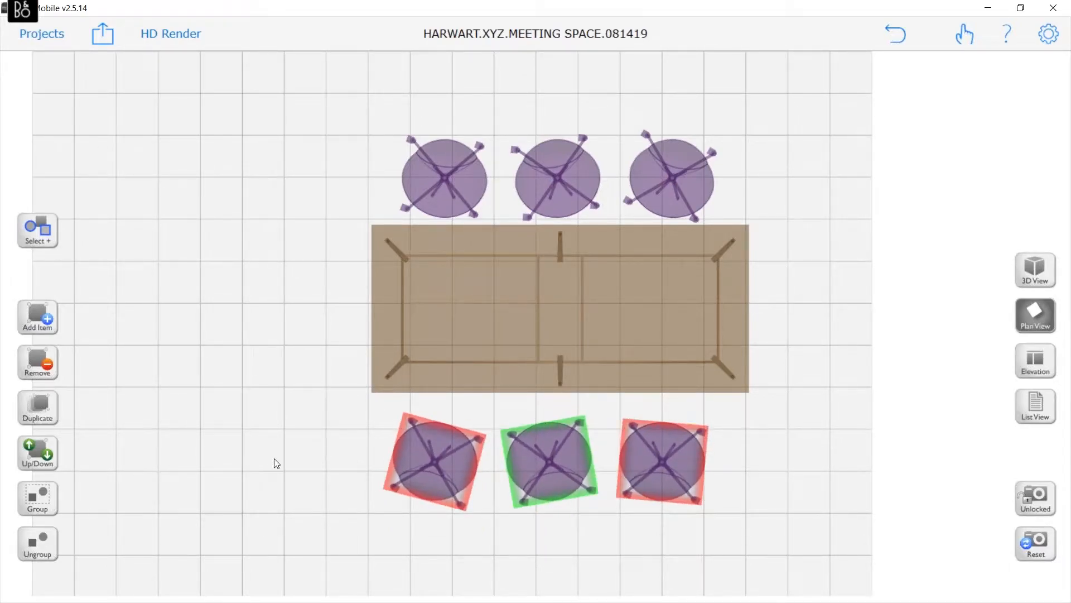
left_click_drag(578, 477, 589, 467)
left_click(595, 548)
left_click(430, 408)
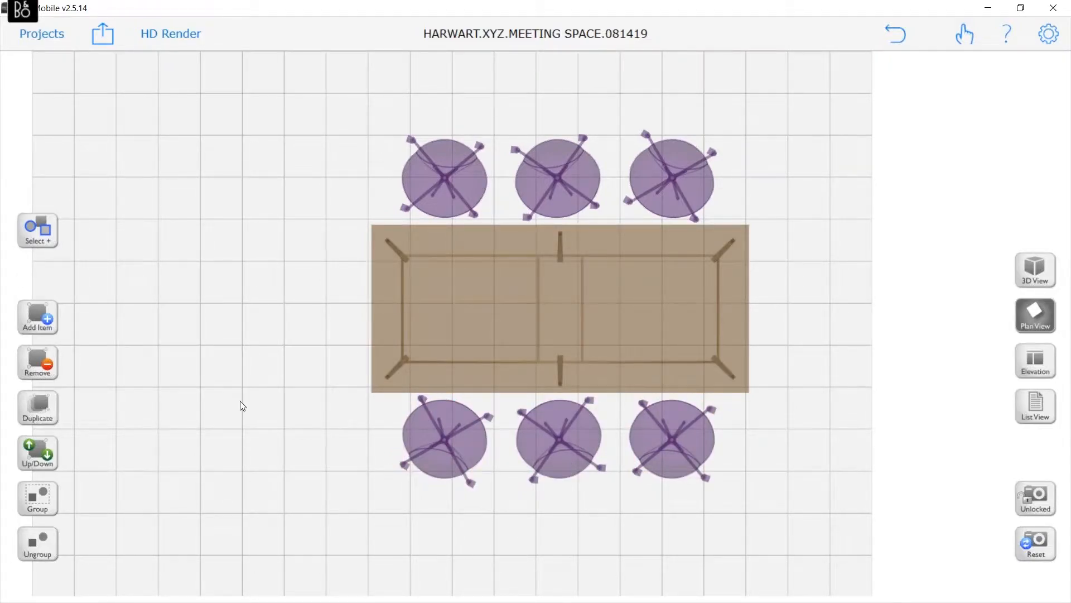
Duplicate the second chair group and ungroup the new copy into individual chairs.
left_click(36, 402)
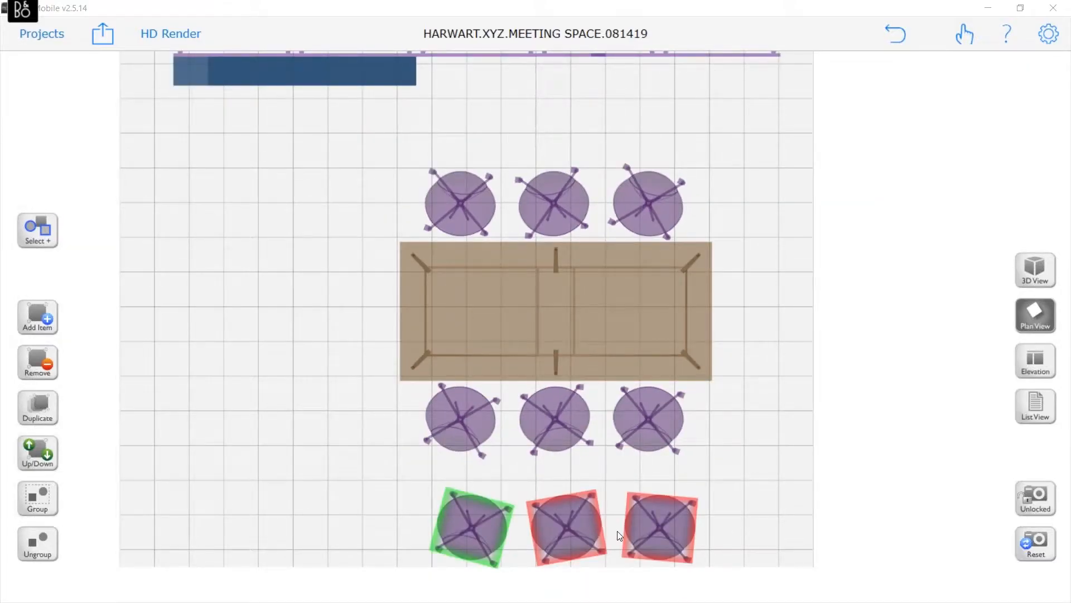
left_click(52, 538)
left_click(474, 539)
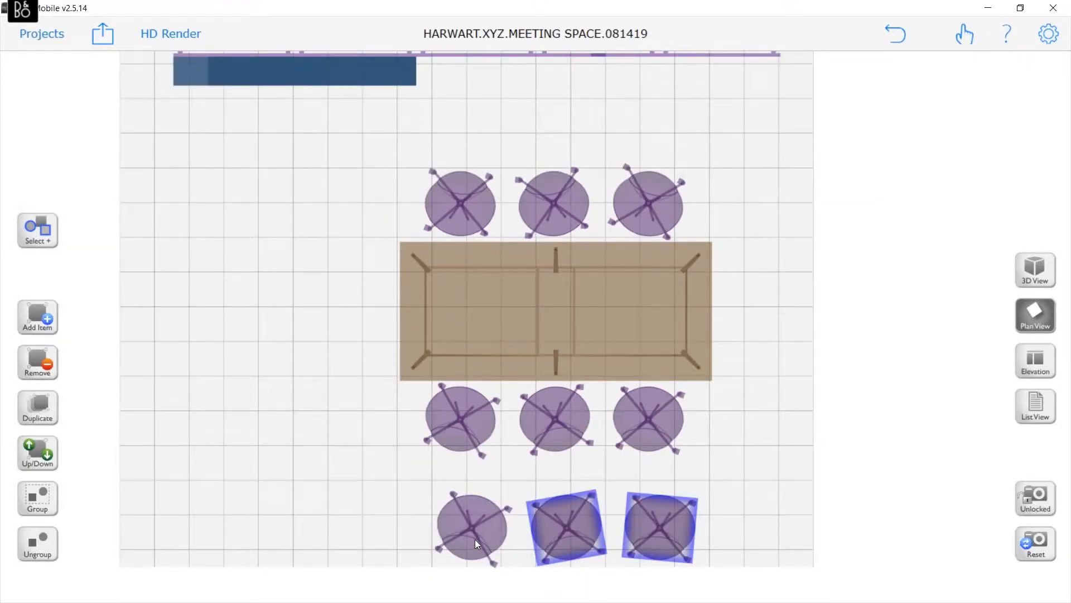
Place one loose chair at each short end of the table and remove the spare third chair.
left_click_drag(432, 483, 314, 260)
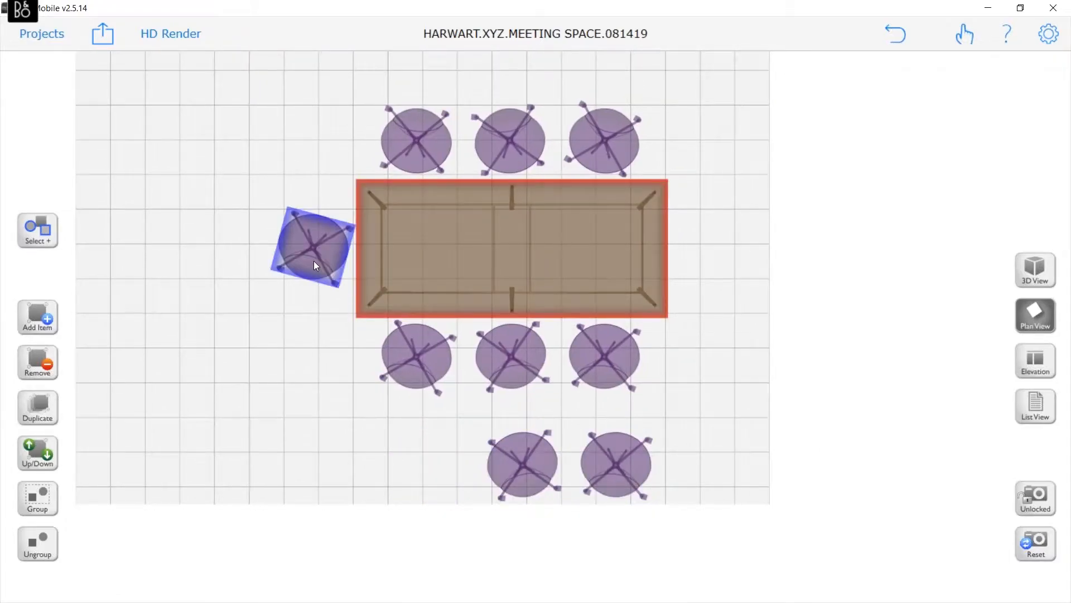
left_click_drag(548, 495, 720, 271)
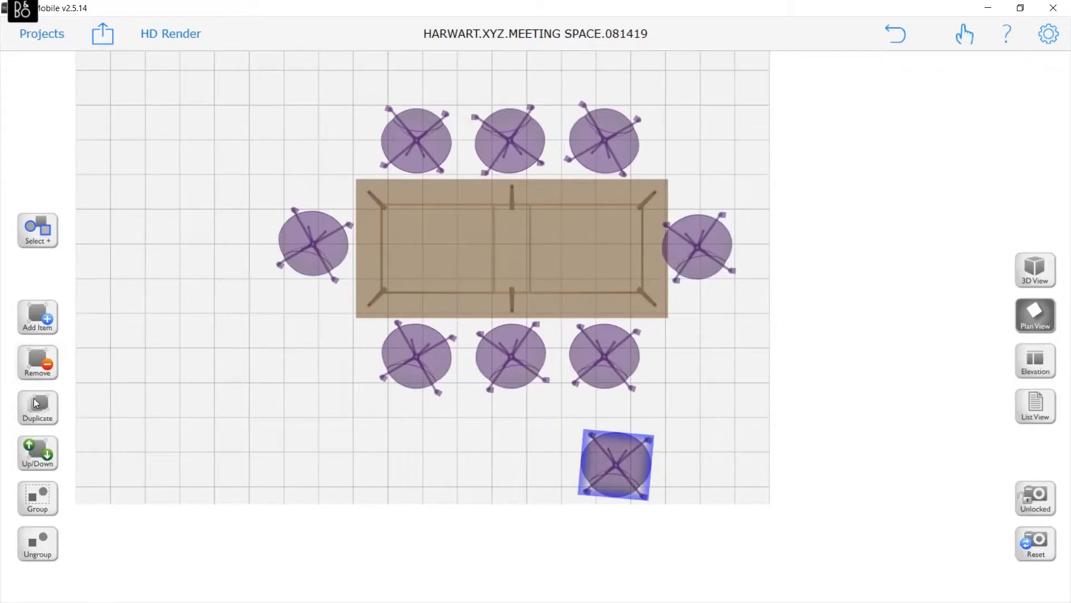
left_click(43, 370)
Rotate the chair at the table's right end to face the table and check the arrangement in 3D.
left_click(689, 263)
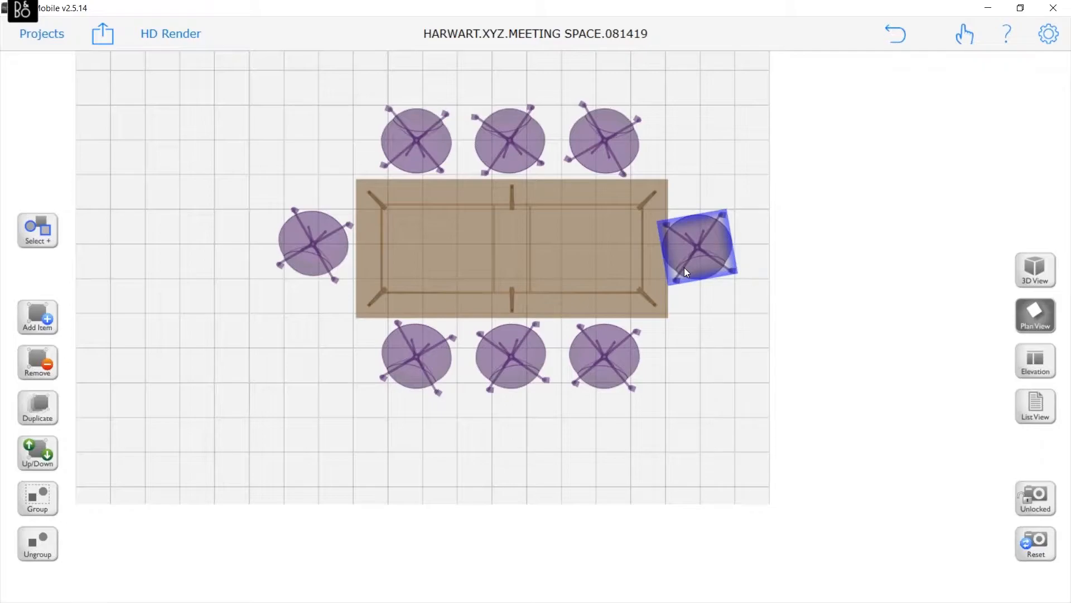
left_click_drag(686, 272, 803, 270)
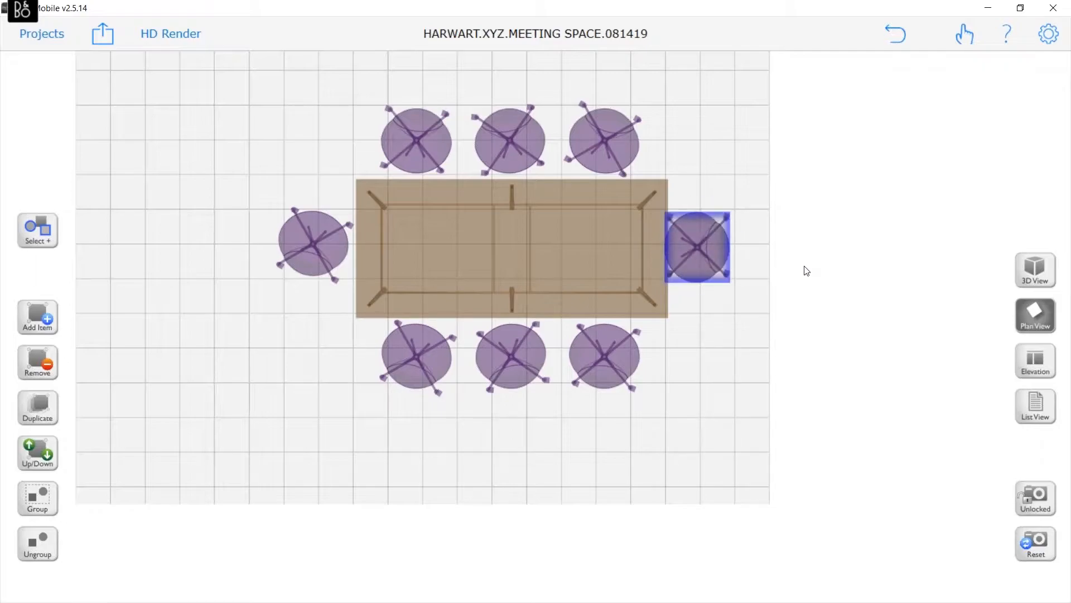
left_click(1035, 269)
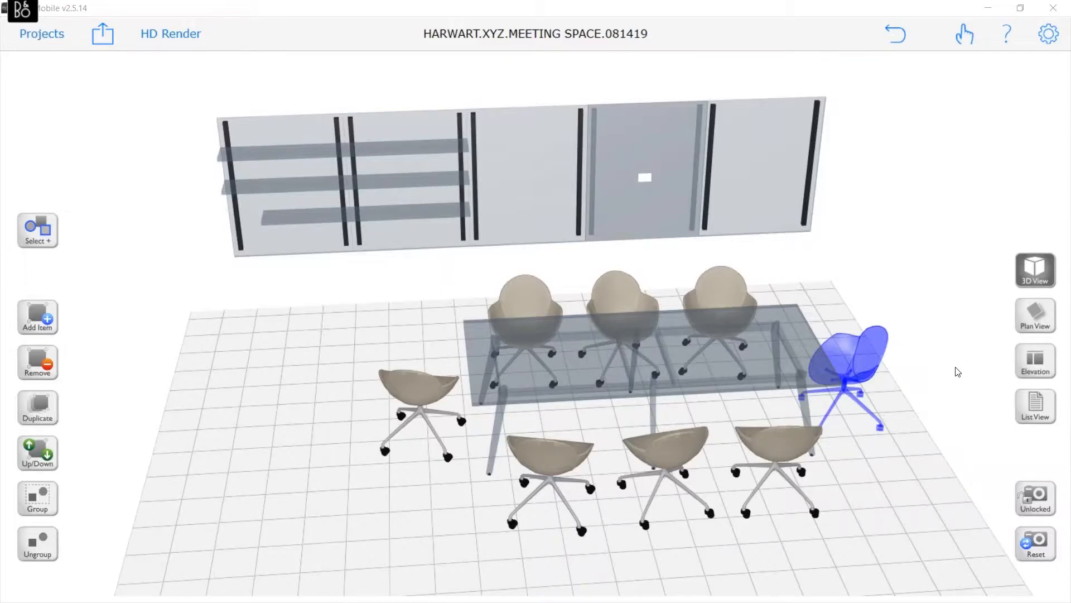
Set the 84W Tessera shelf's laminate color to MH - MOCHA with Replace All enabled and close the item editor.
left_click_drag(957, 371, 698, 355)
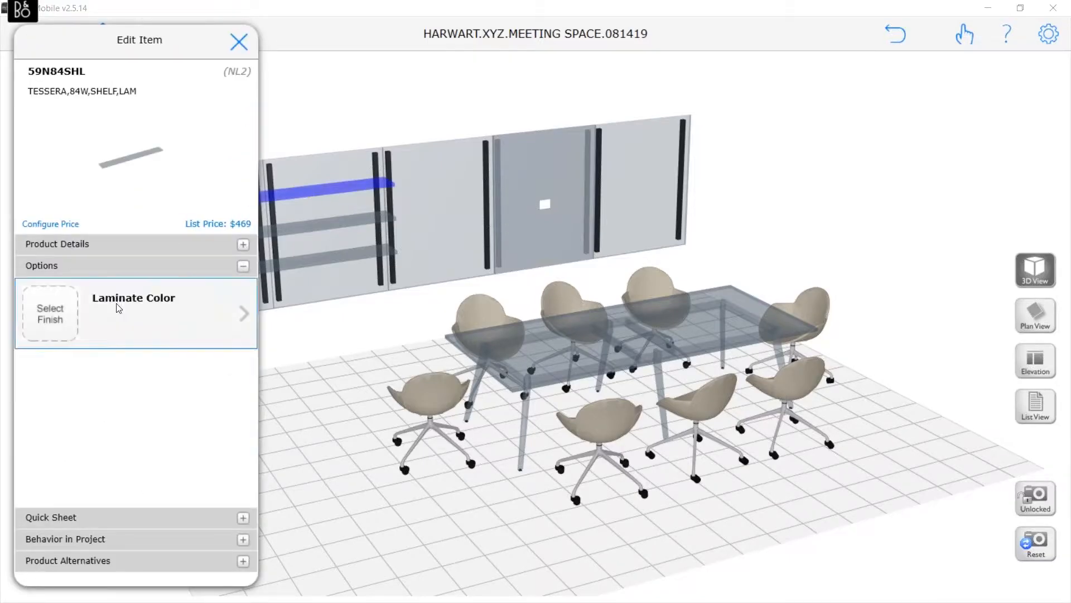
left_click(118, 307)
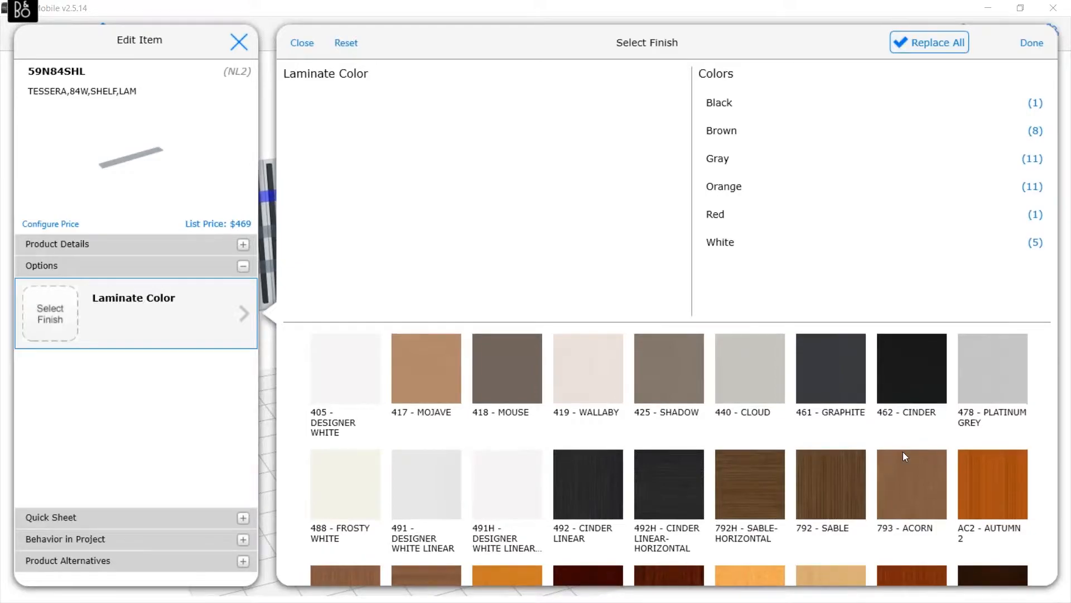
scroll(902, 450, "down", 2)
left_click(992, 443)
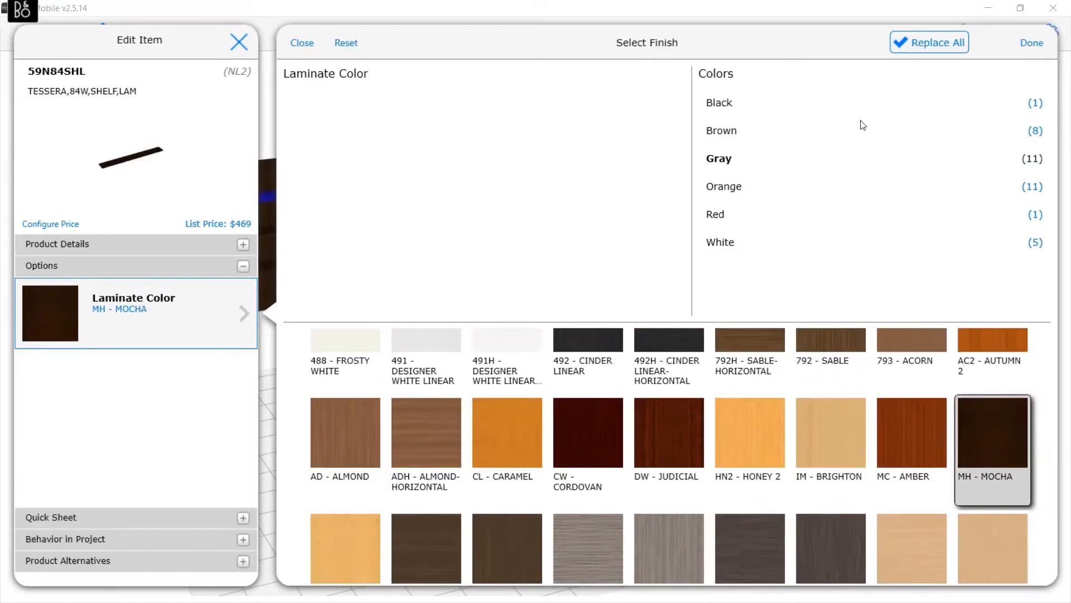
left_click(300, 43)
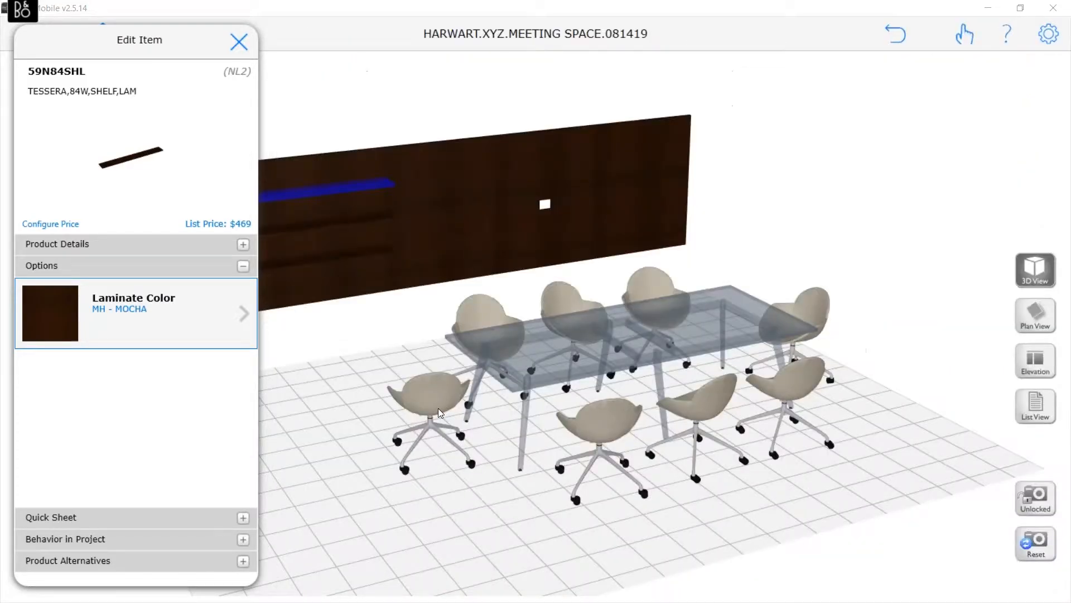
left_click(438, 409)
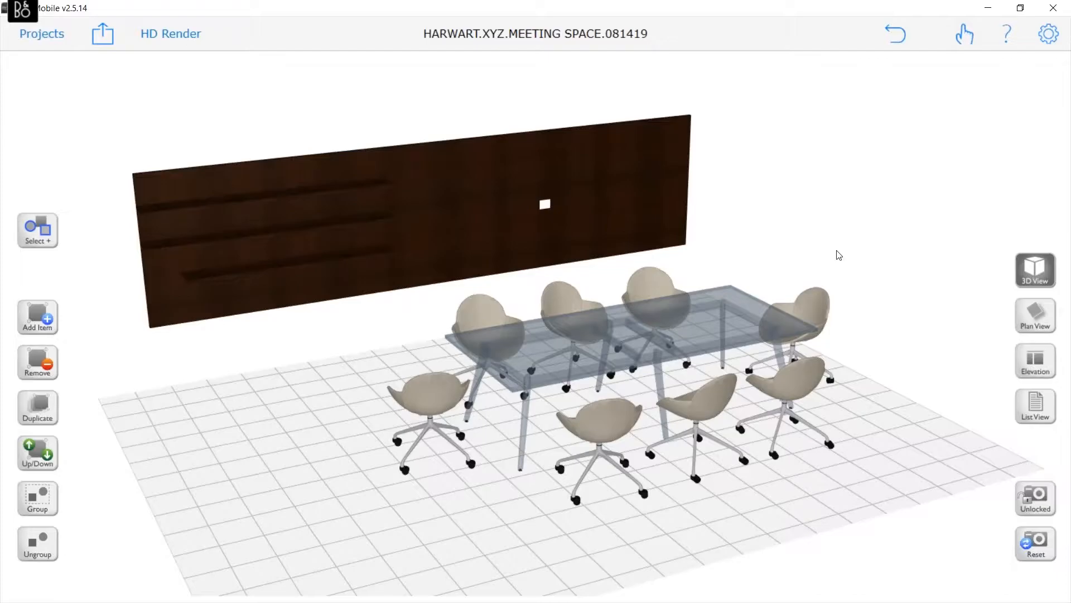
Change the laminate color of the rightmost 42W x 52H Tessera wall panel to ADH - ALMOND-HORIZONTAL.
left_click_drag(839, 255, 677, 212)
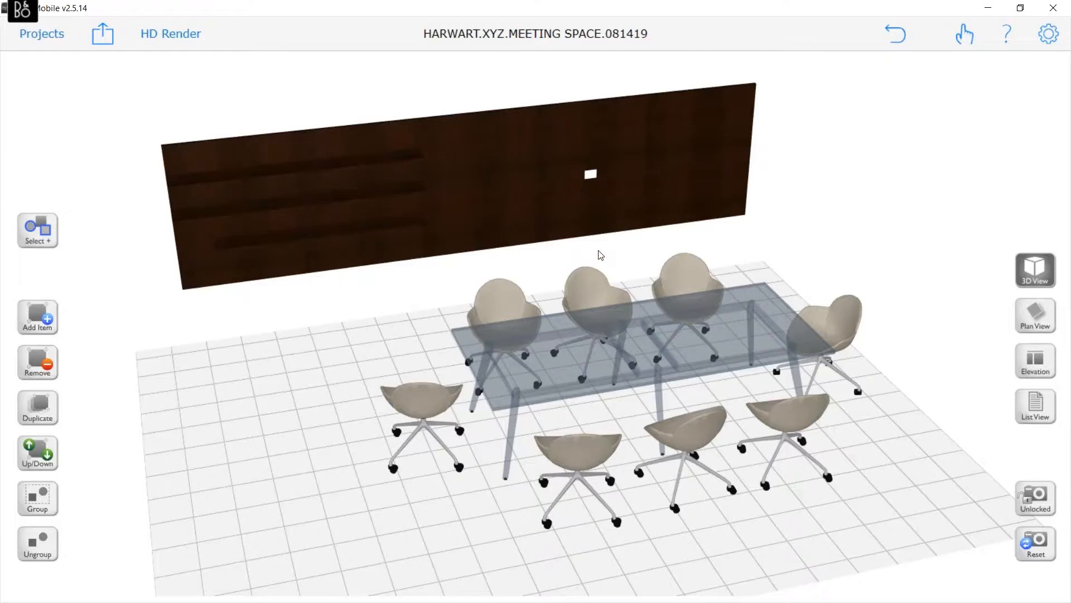
left_click_drag(600, 255, 739, 218)
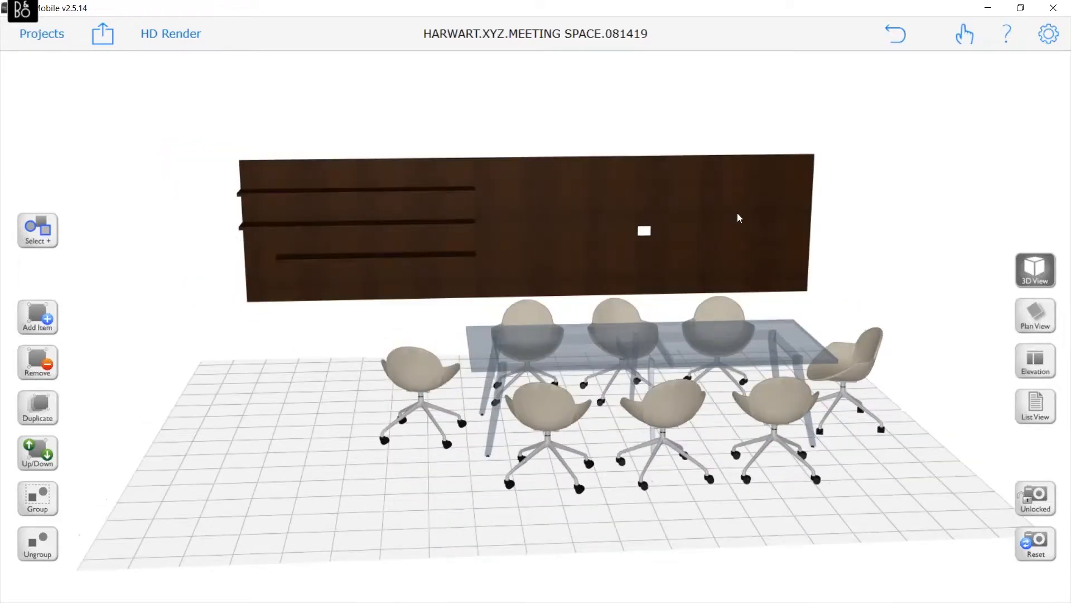
left_click(739, 218)
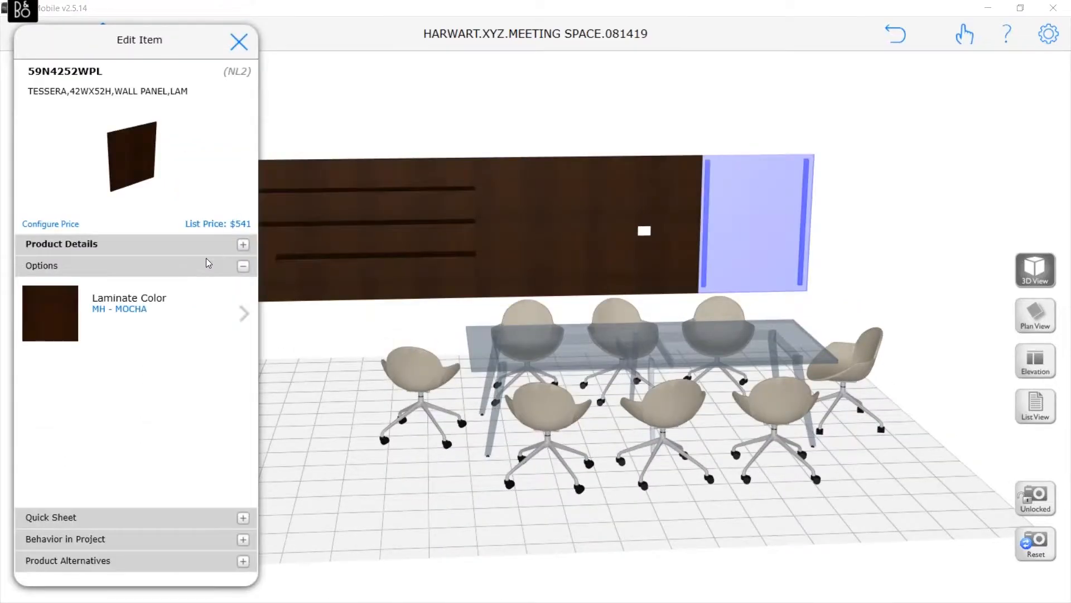
left_click(138, 310)
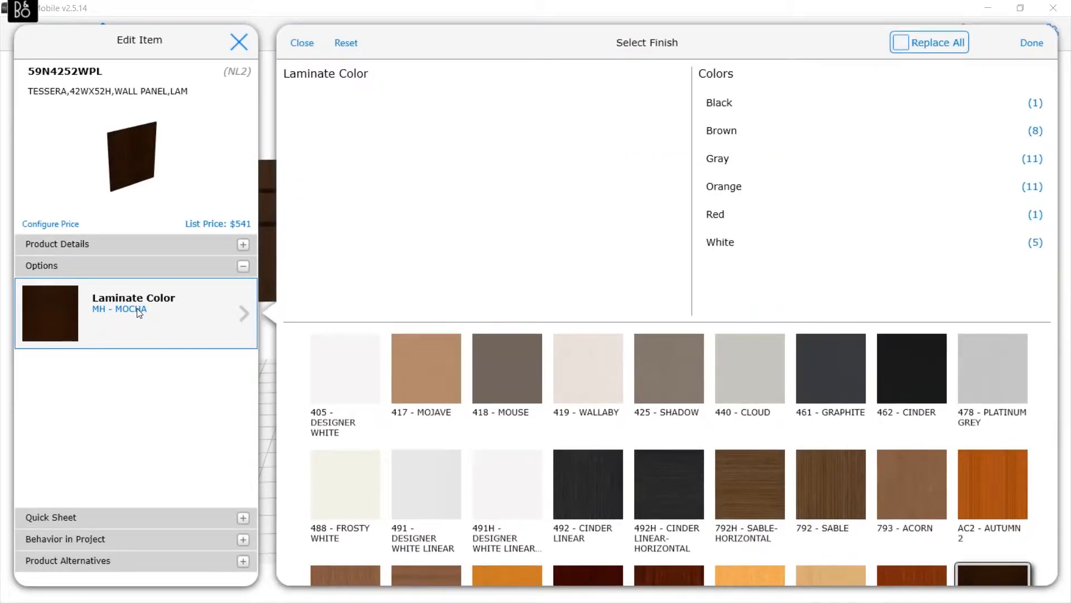
scroll(664, 431, "down", 2)
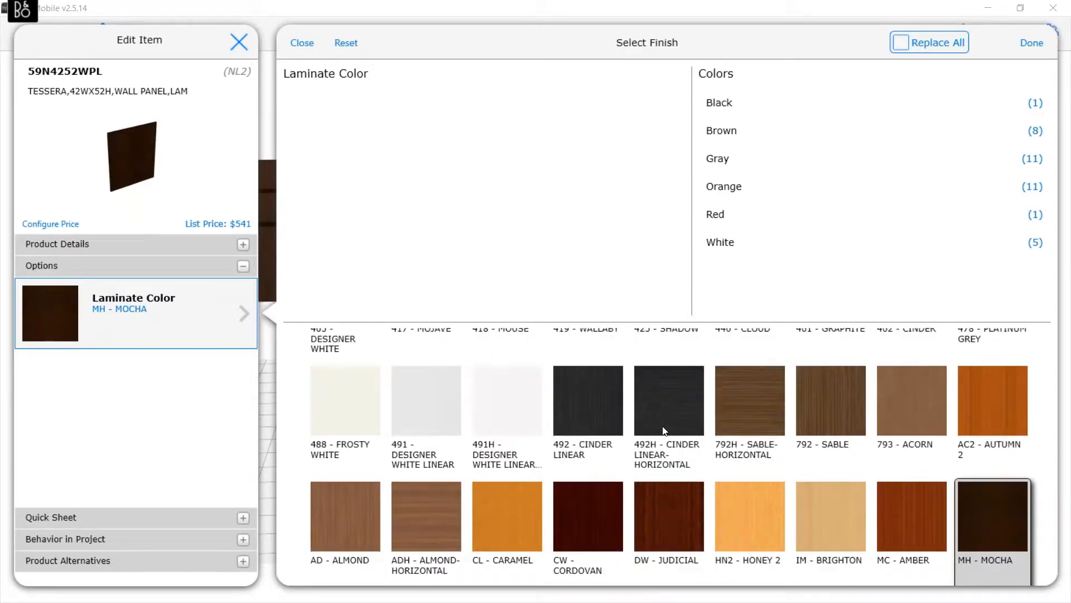
scroll(664, 430, "down", 1)
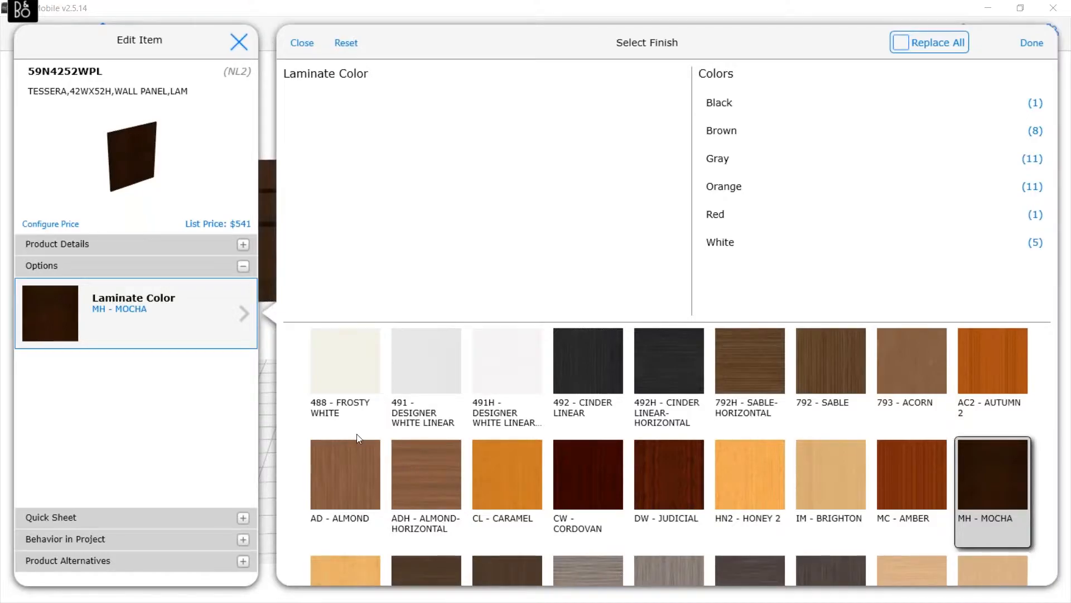
left_click(429, 471)
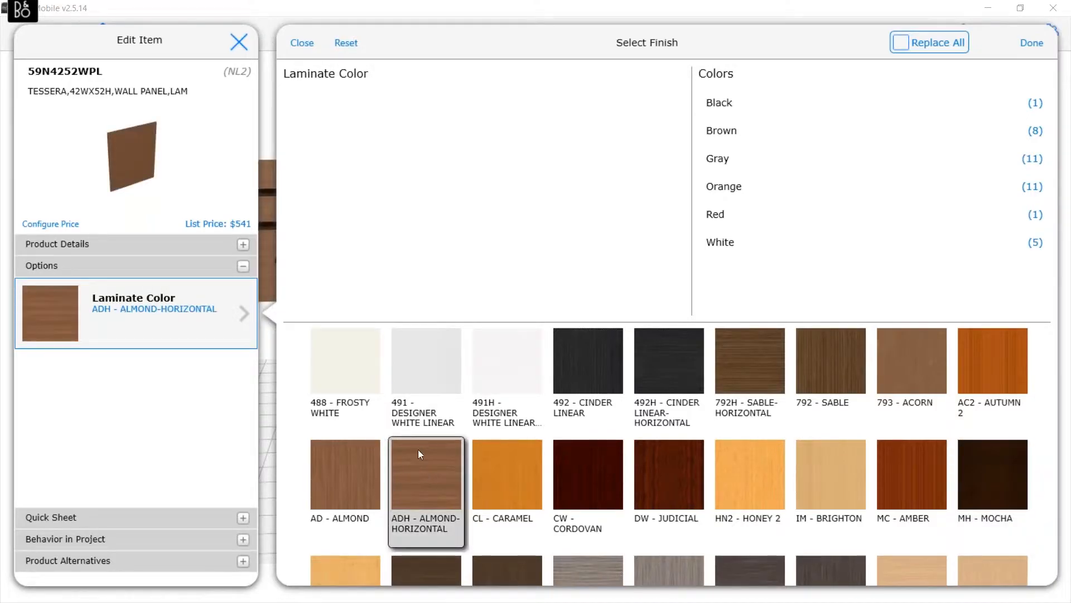
Close the open editors and check the wall panels' laminate finishes in the 3D view and the item list.
left_click(302, 43)
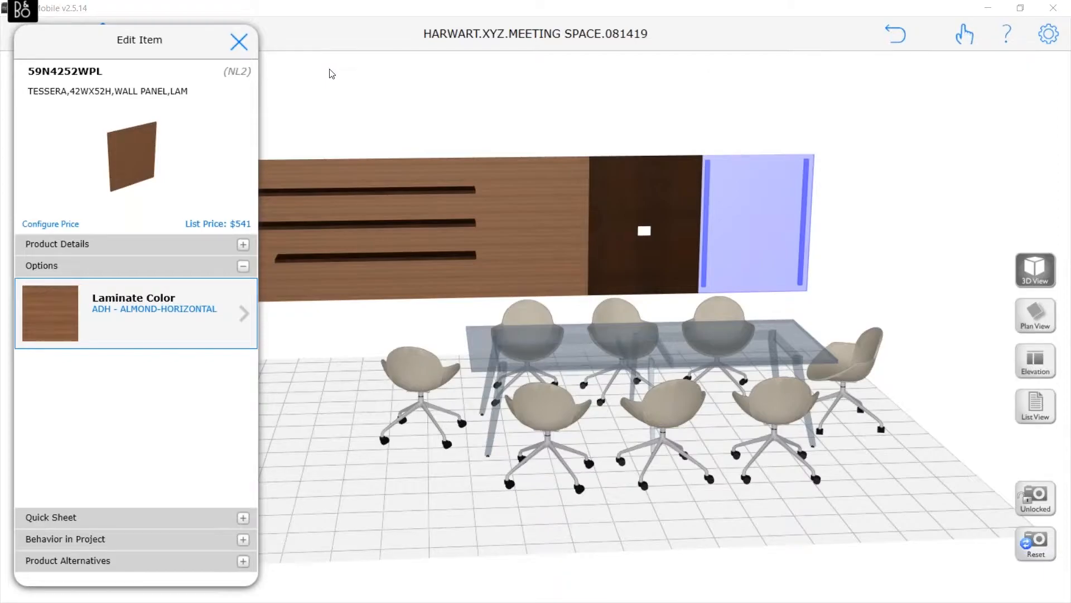
left_click(747, 149)
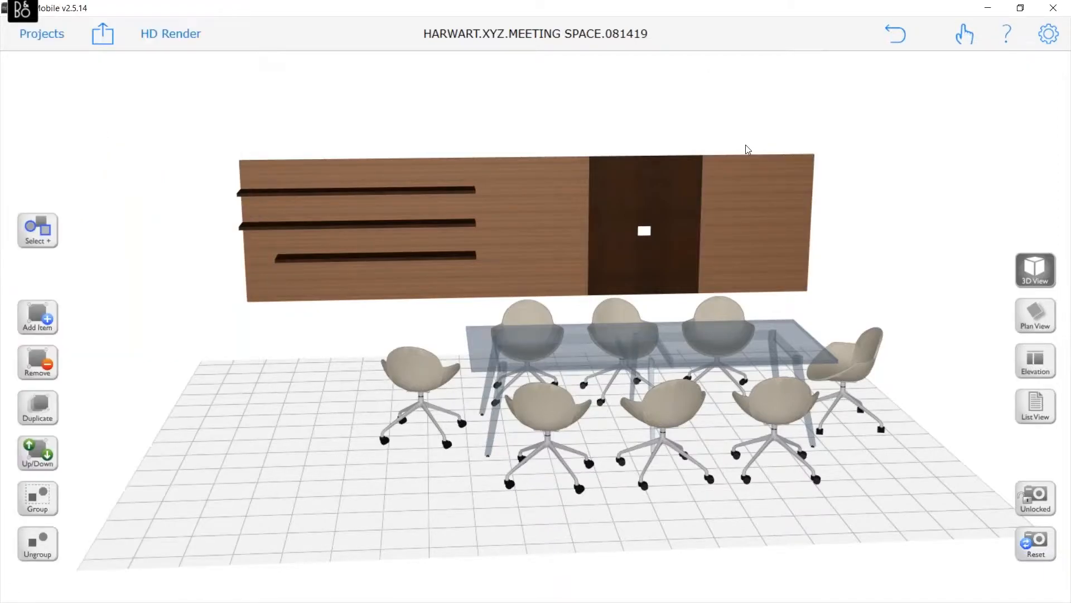
scroll(745, 146, "up", 2)
scroll(538, 278, "up", 3)
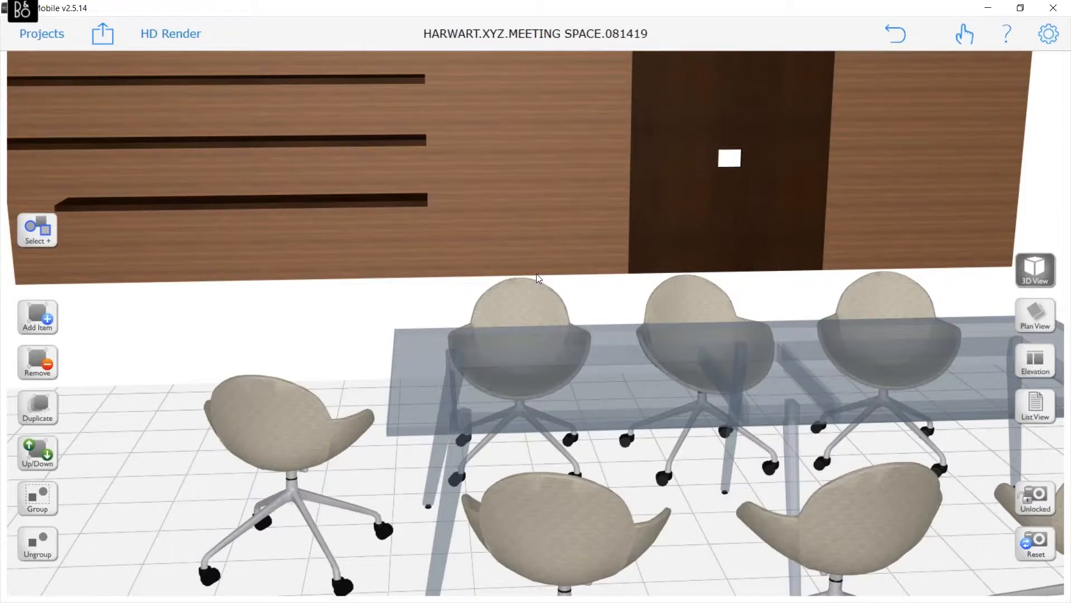
middle_click_drag(339, 360, 380, 463)
left_click(943, 223)
left_click(167, 212)
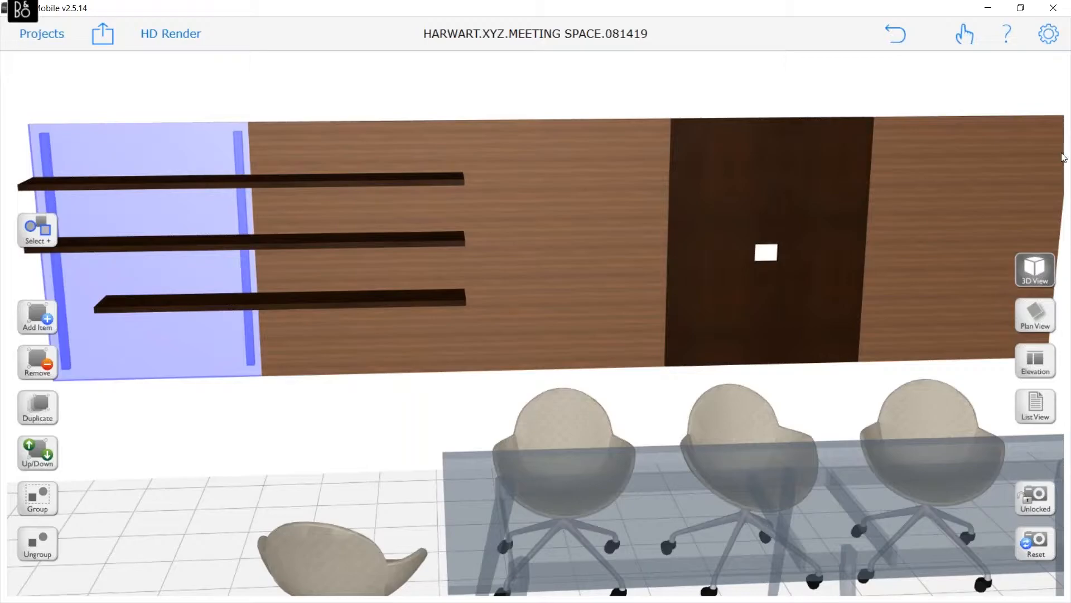
left_click(1035, 405)
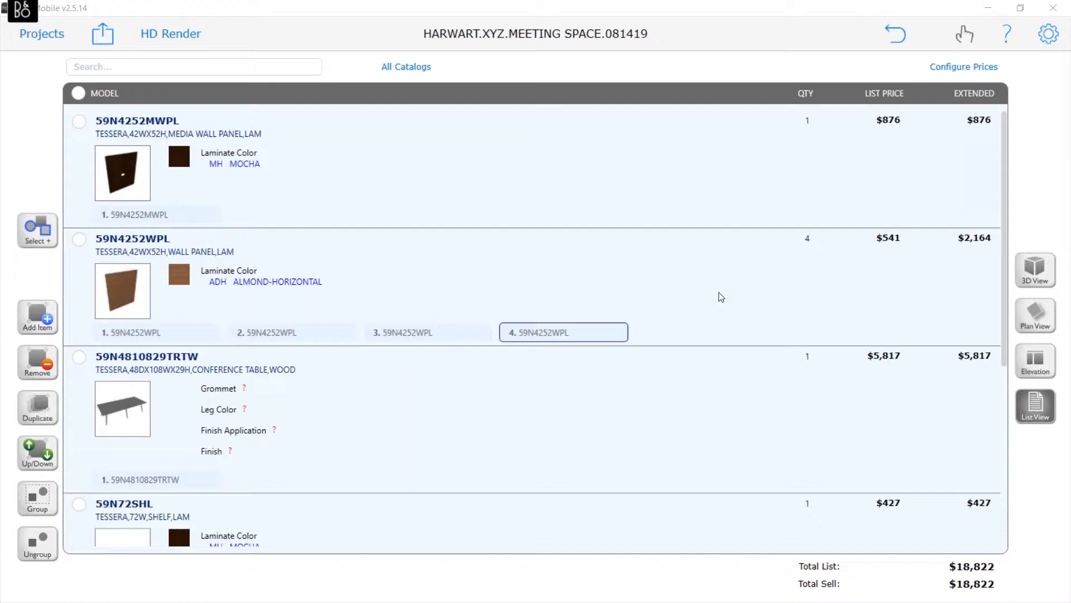
left_click(1042, 280)
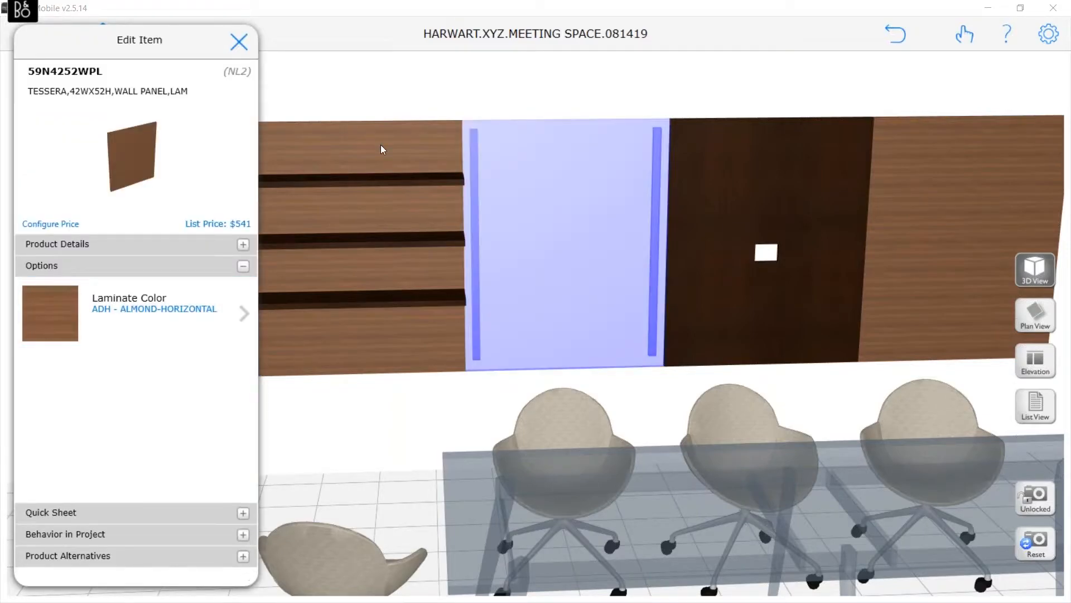
Review the project behavior settings of the second 42W x 52H wall panel from the left, then close its editor.
left_click(380, 145)
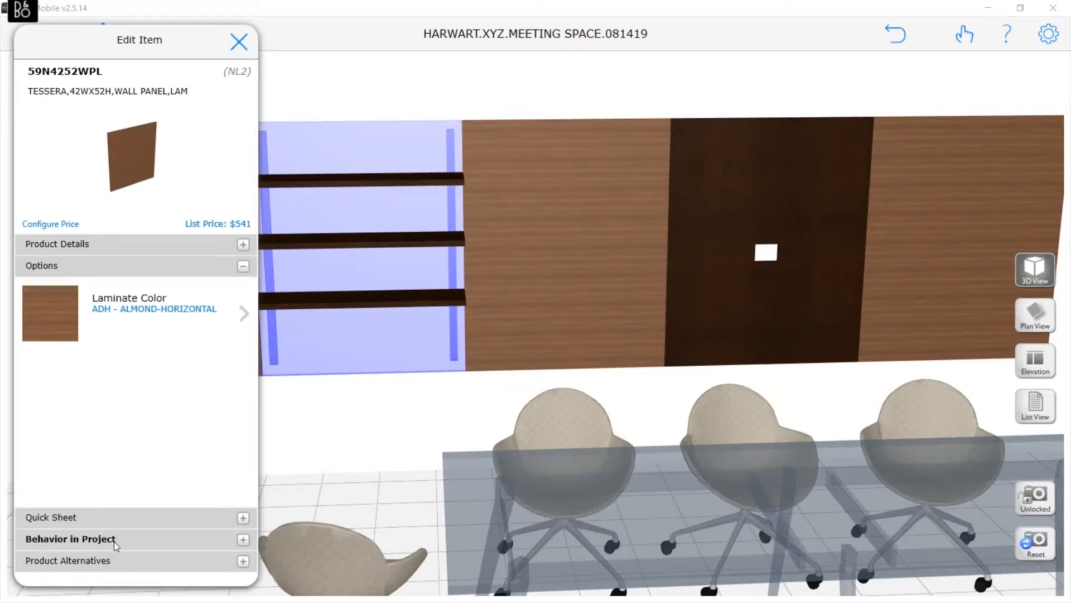
left_click(139, 540)
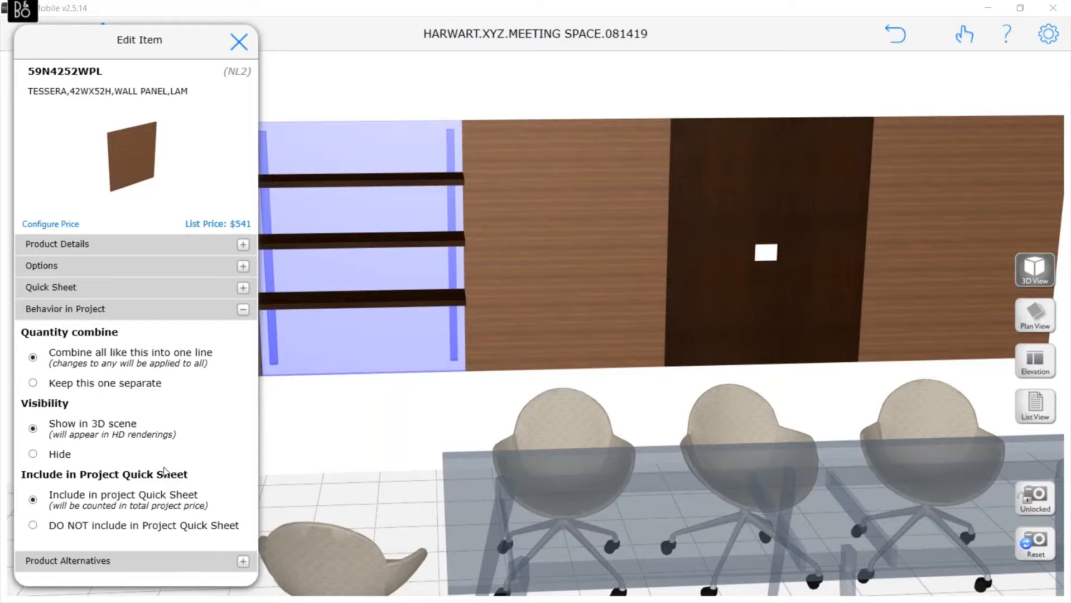
left_click(243, 47)
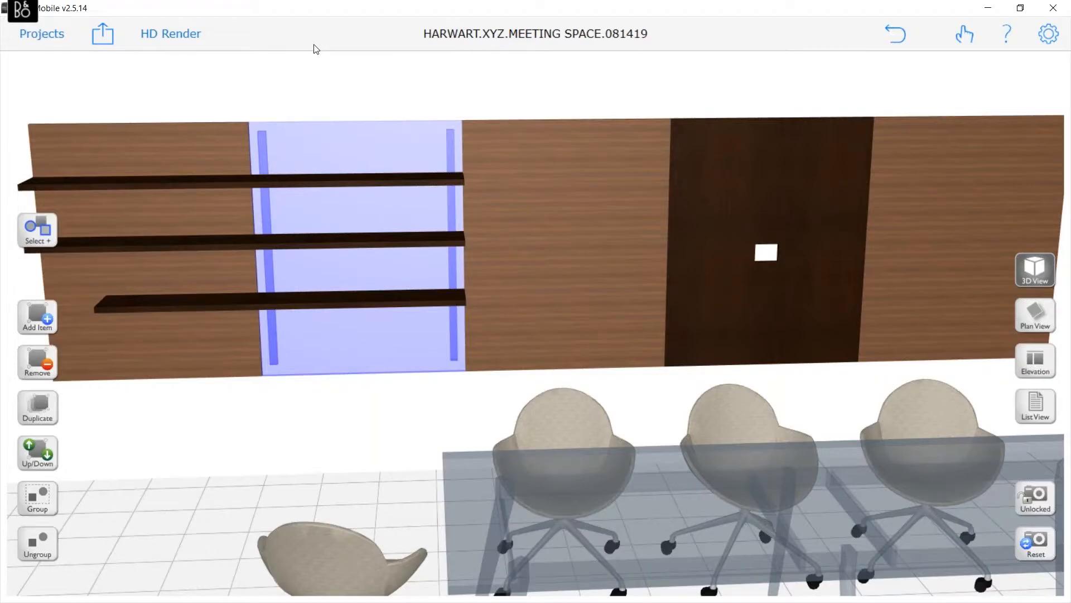
Change the laminate color of the 42W x 52H media wall panel to ADH - ALMOND-HORIZONTAL.
double_click(764, 240)
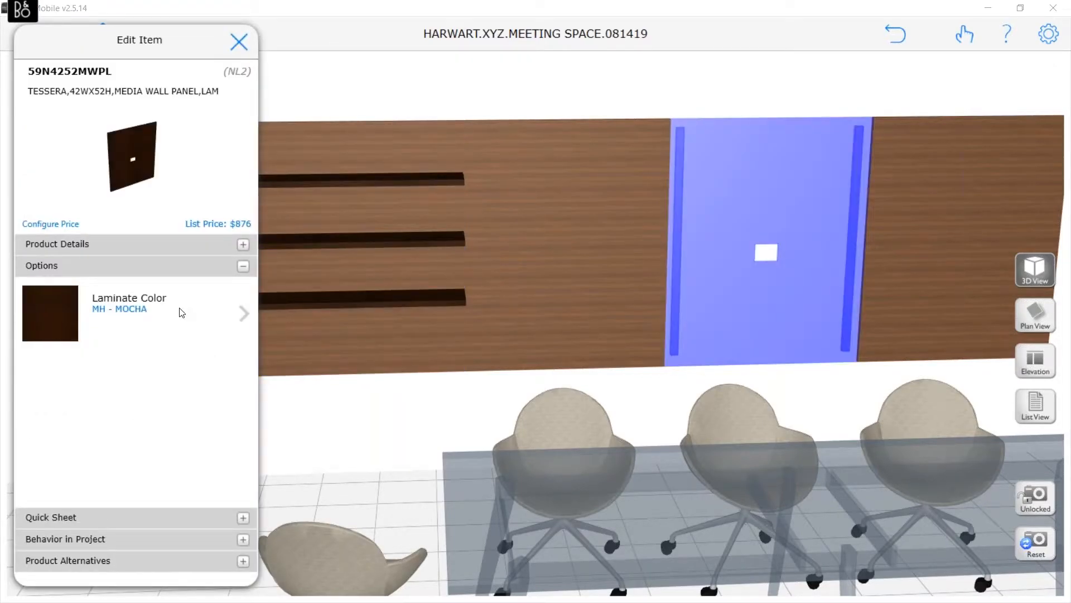
left_click(181, 313)
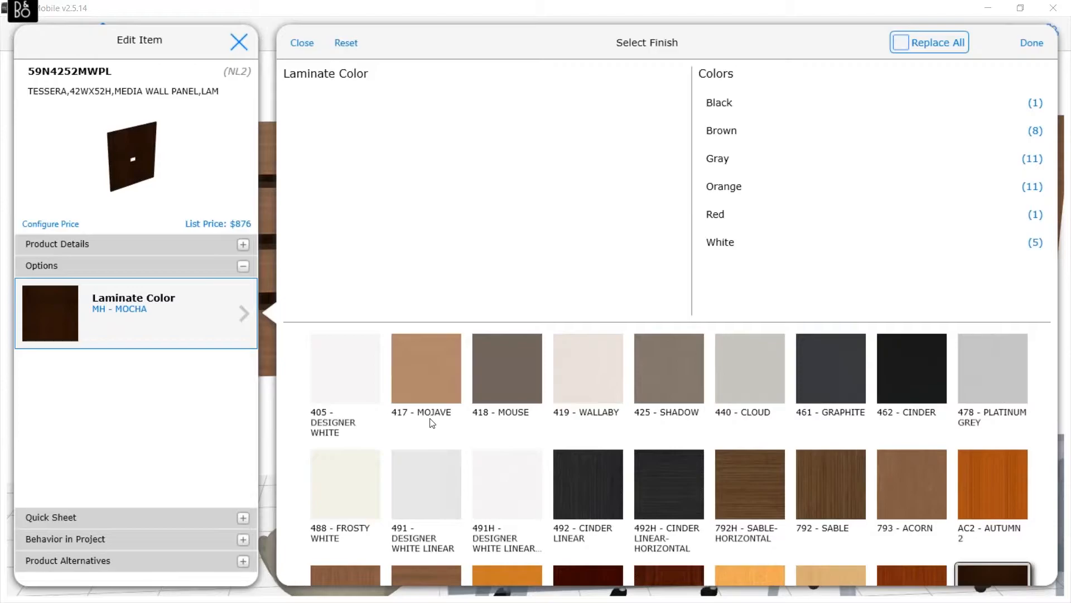
scroll(428, 463, "down", 2)
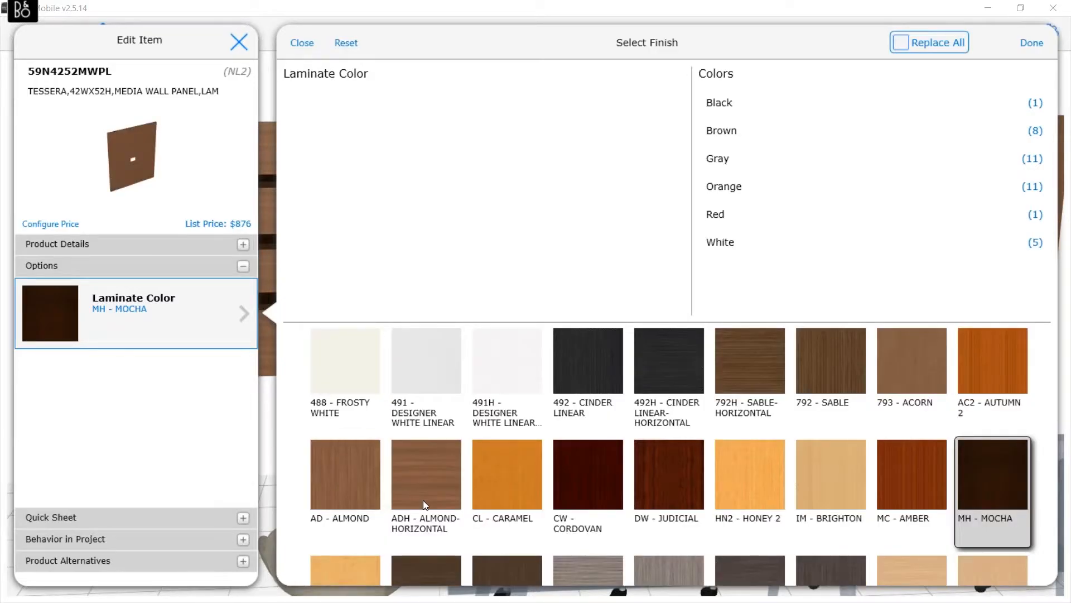
left_click(425, 505)
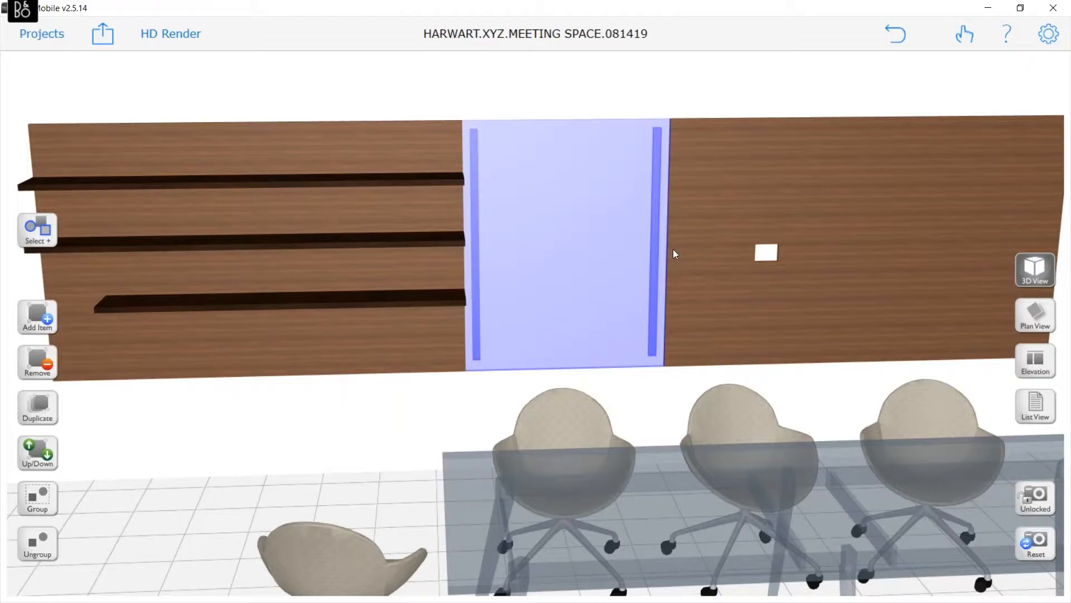
left_click(673, 248)
Set the conference table's grommet to CUT-G15C, leg color to AD - ALMOND, finish application to R - GLOSS and finish to MH - MOCHA.
left_click(711, 443)
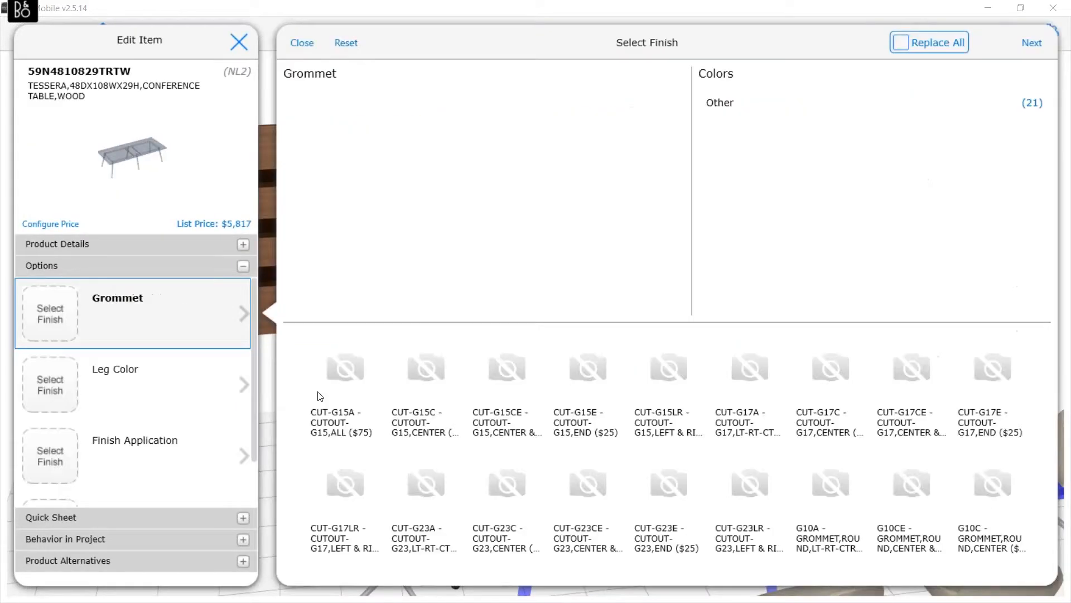
left_click(426, 379)
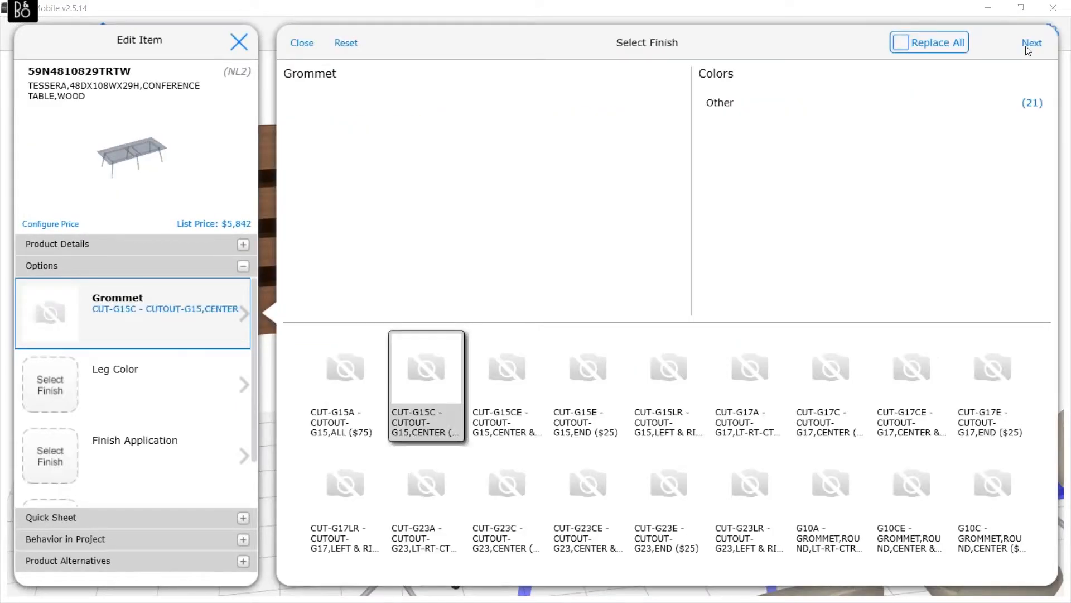
left_click(1030, 43)
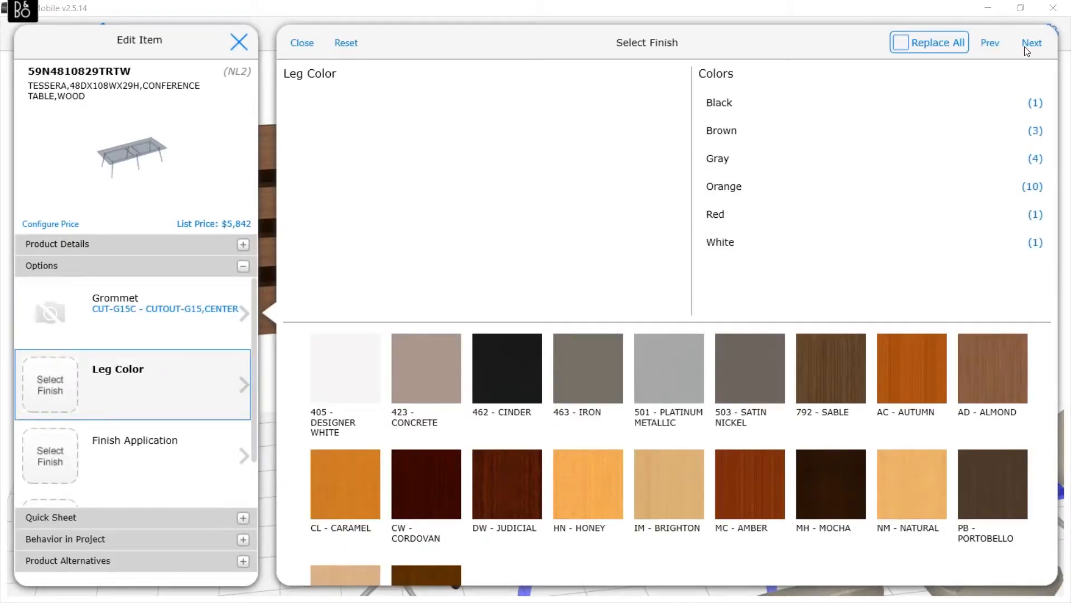
left_click(986, 364)
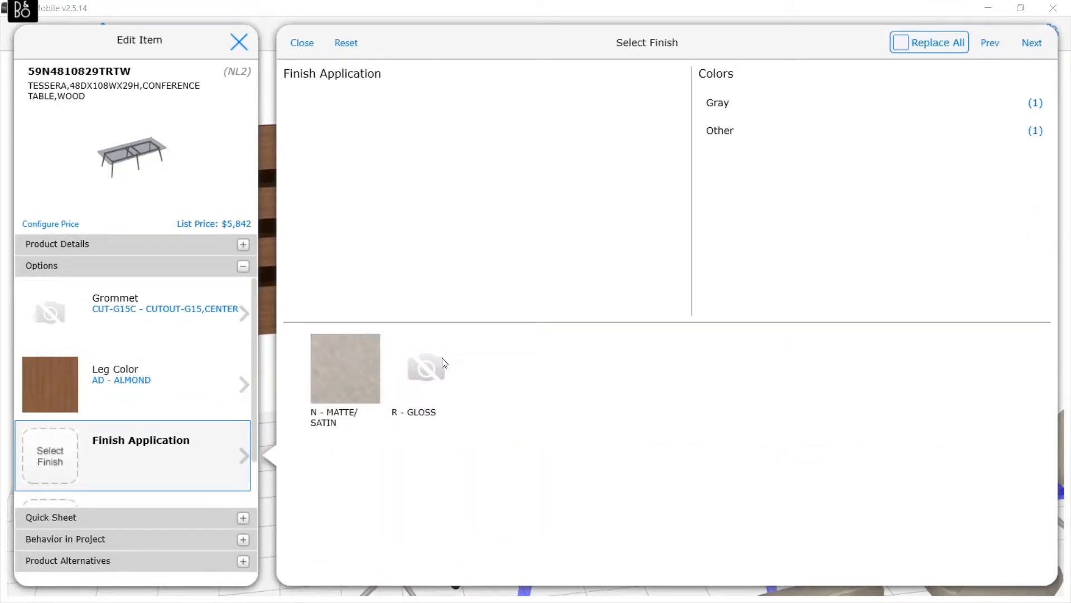
left_click(444, 362)
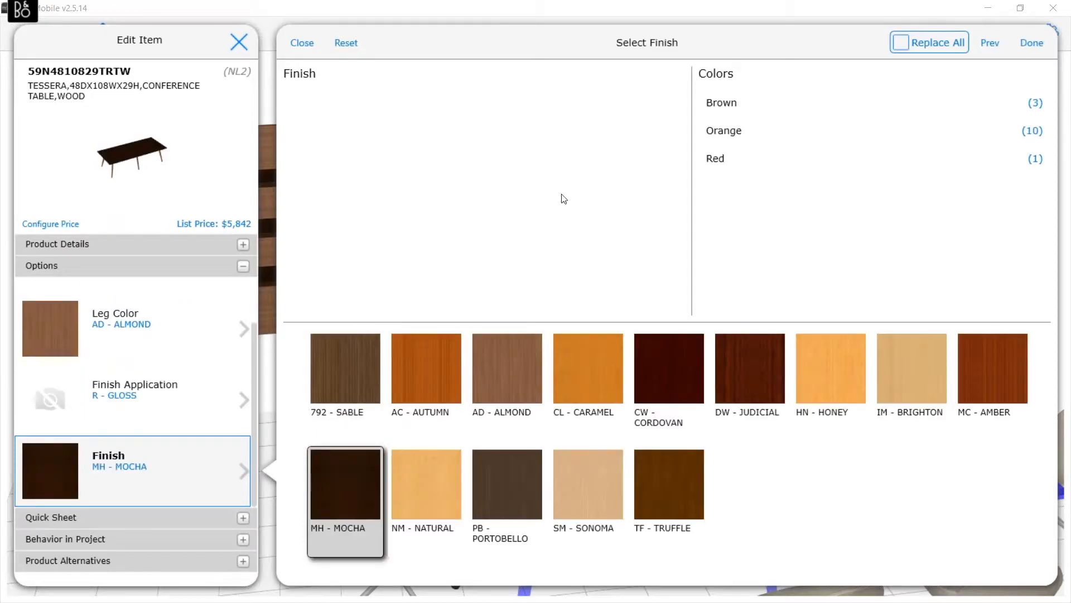
left_click(302, 45)
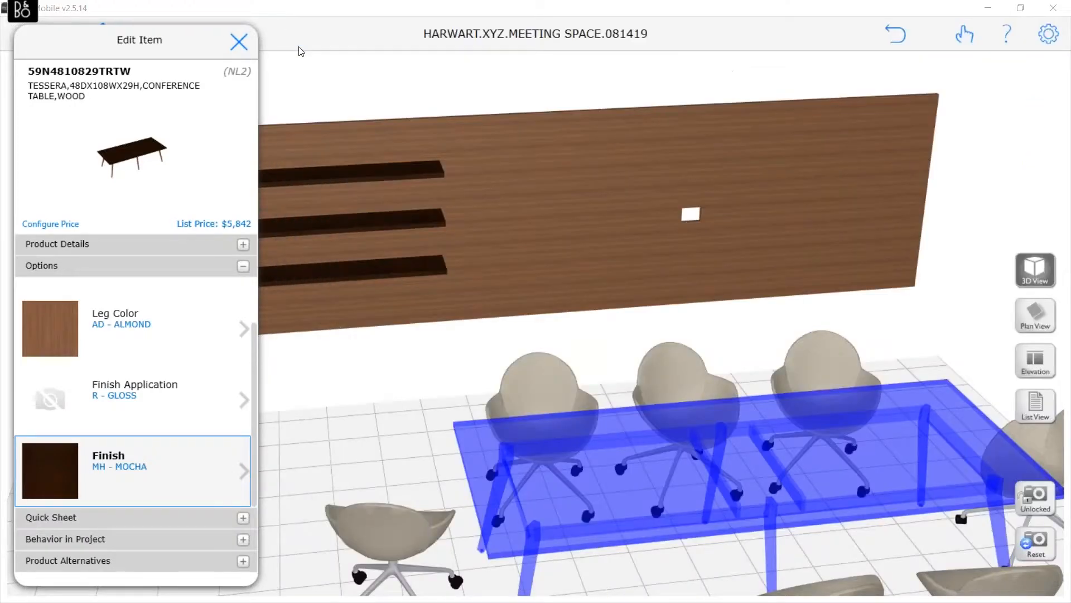
left_click(389, 427)
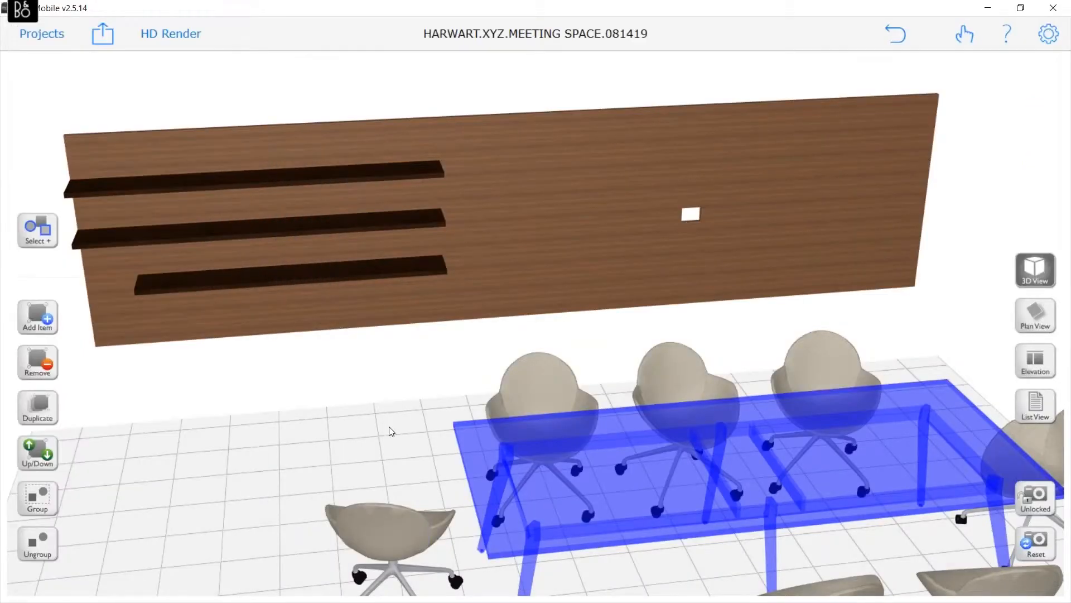
Reset the Add Item filters and search the catalog for LEDTV60.
left_click_drag(389, 427, 186, 359)
left_click(37, 316)
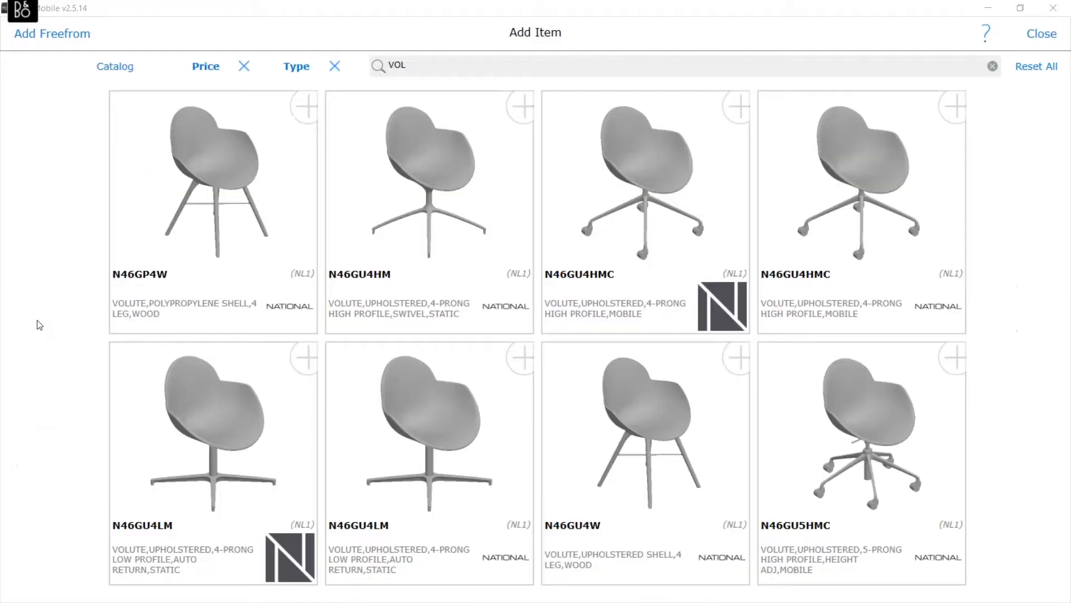
left_click(1022, 68)
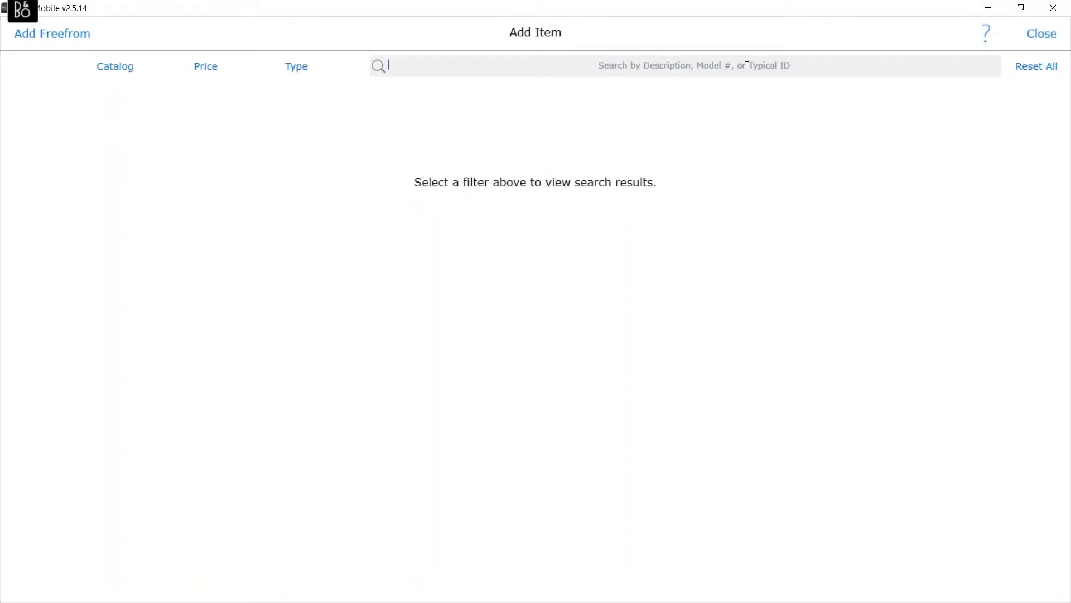
left_click(748, 66)
type("LEDT")
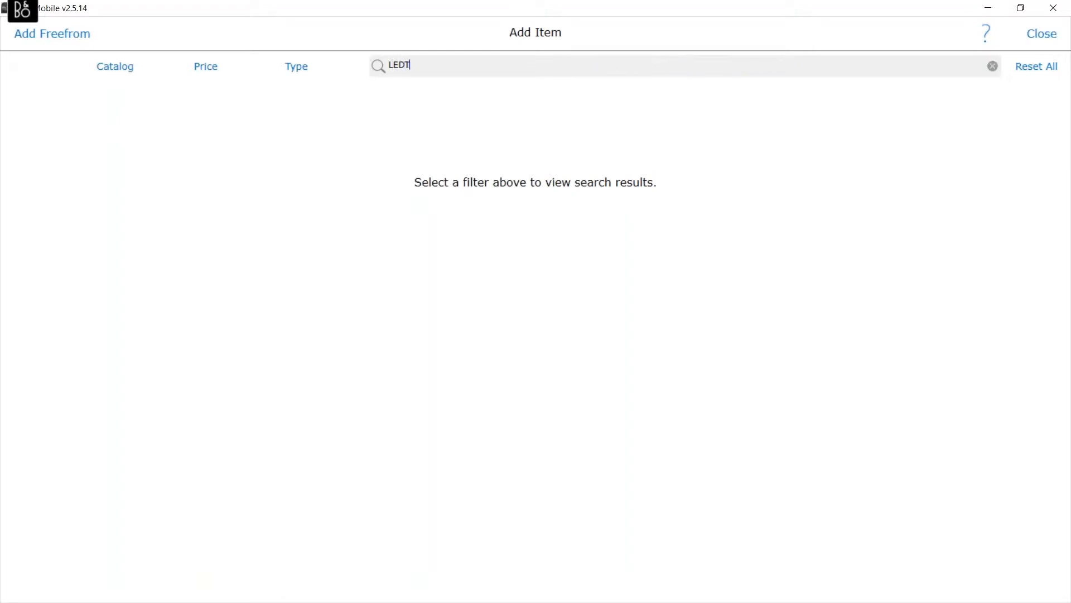
type("V60")
key("Return")
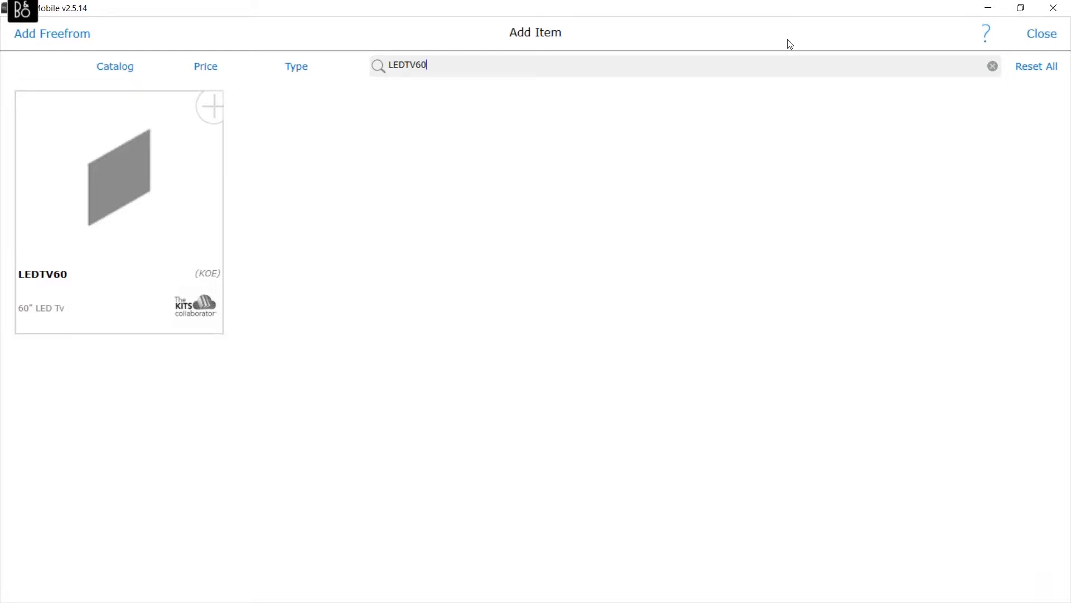
Add the 60" LED TV and position it in plan view against the wall, centered on the media panel's cutout.
left_click(125, 185)
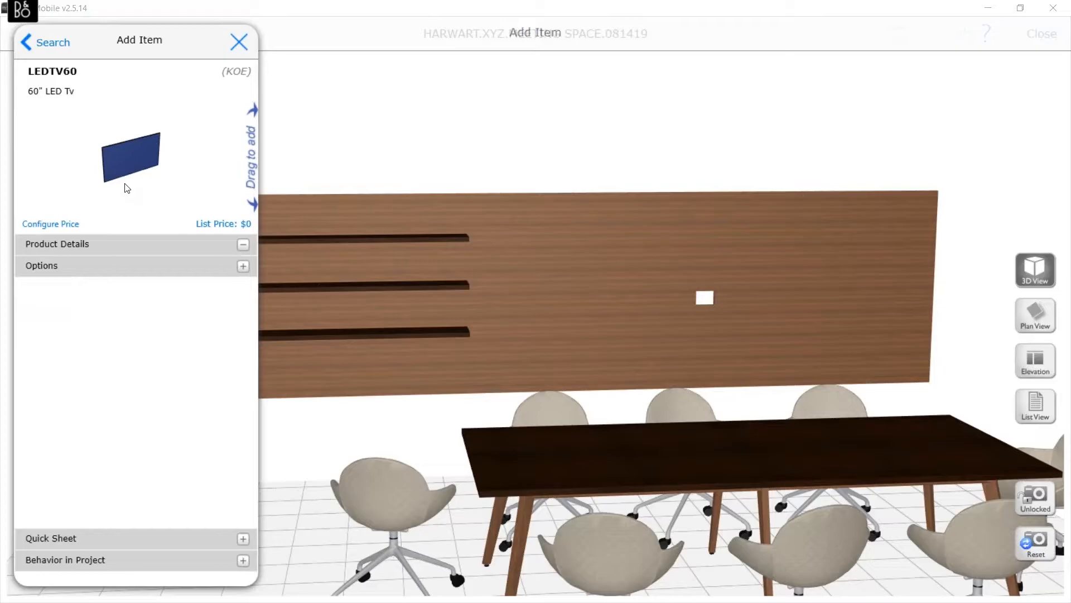
left_click_drag(127, 188, 622, 263)
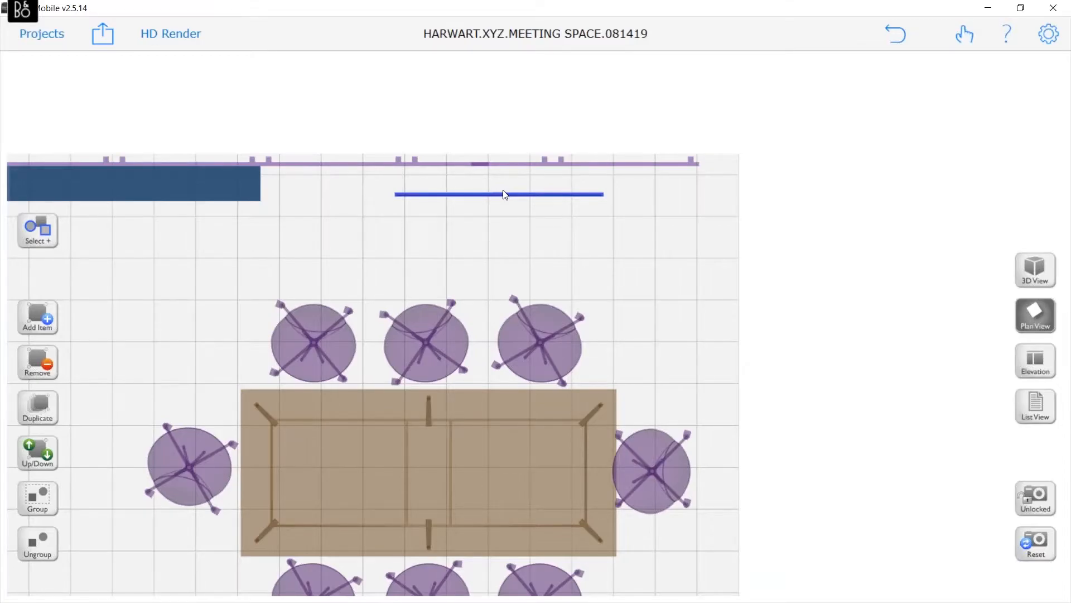
left_click_drag(504, 194, 420, 240)
scroll(481, 154, "up", 3)
scroll(485, 160, "up", 1)
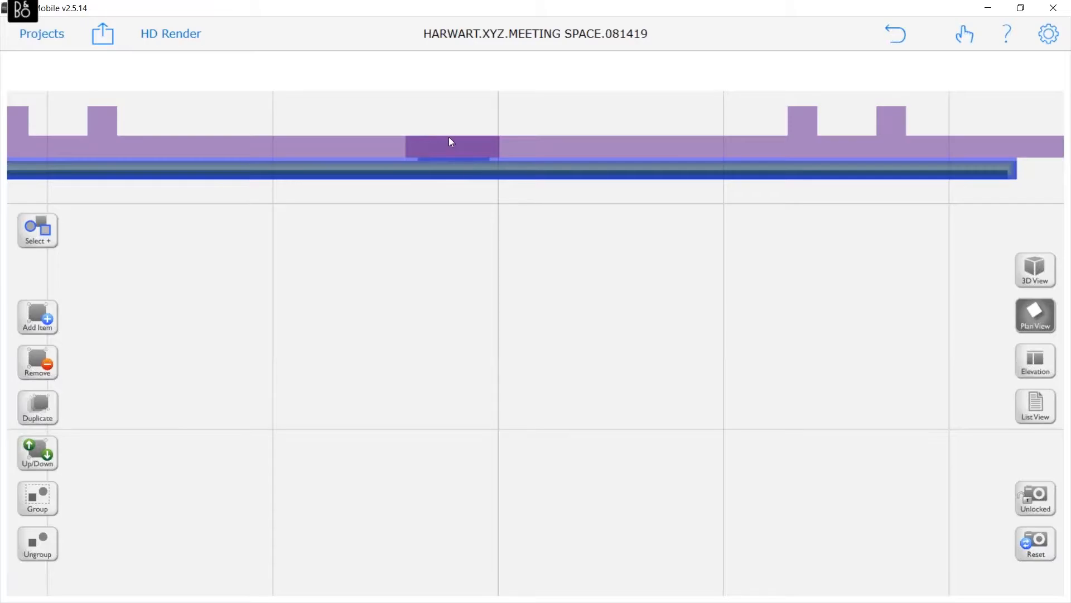
scroll(451, 142, "up", 2)
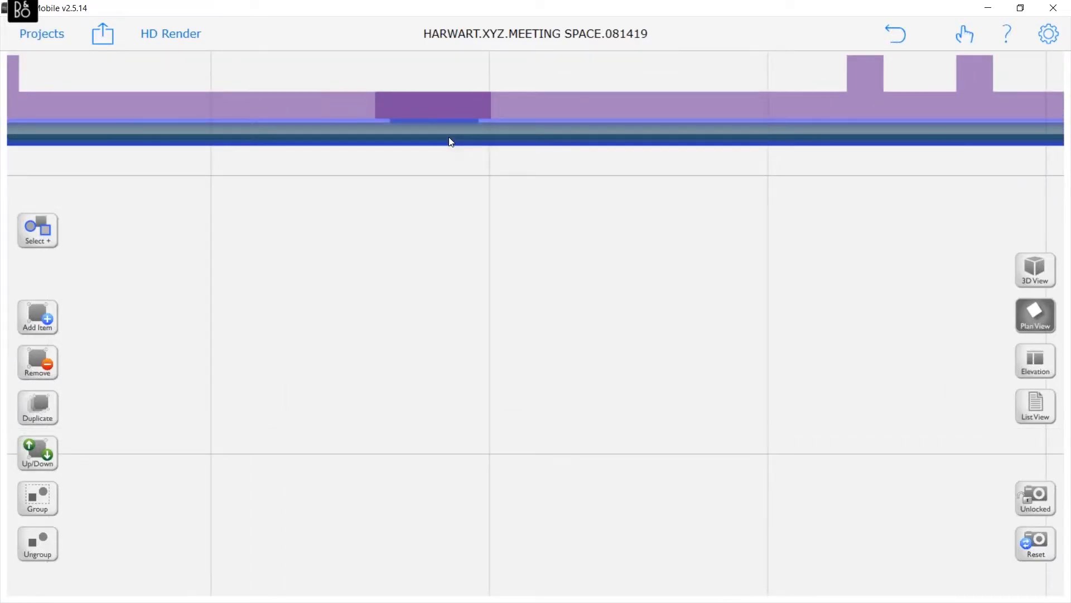
scroll(451, 142, "up", 2)
left_click_drag(451, 143, 521, 385)
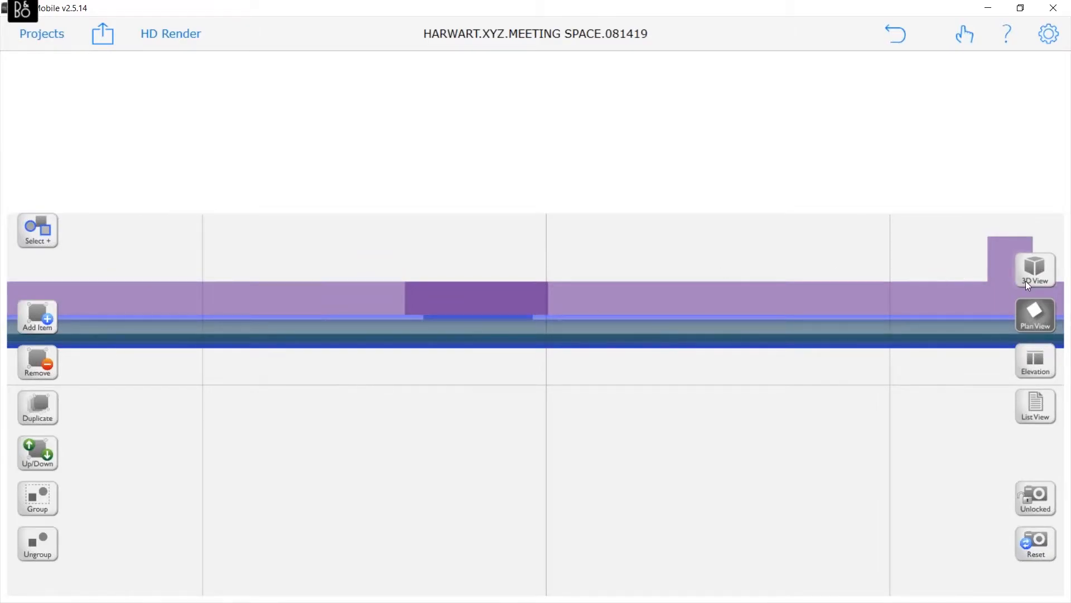
Lower the TV in the 3D view so that it sits within the height of the wall panels and covers the media cutout.
left_click(1036, 271)
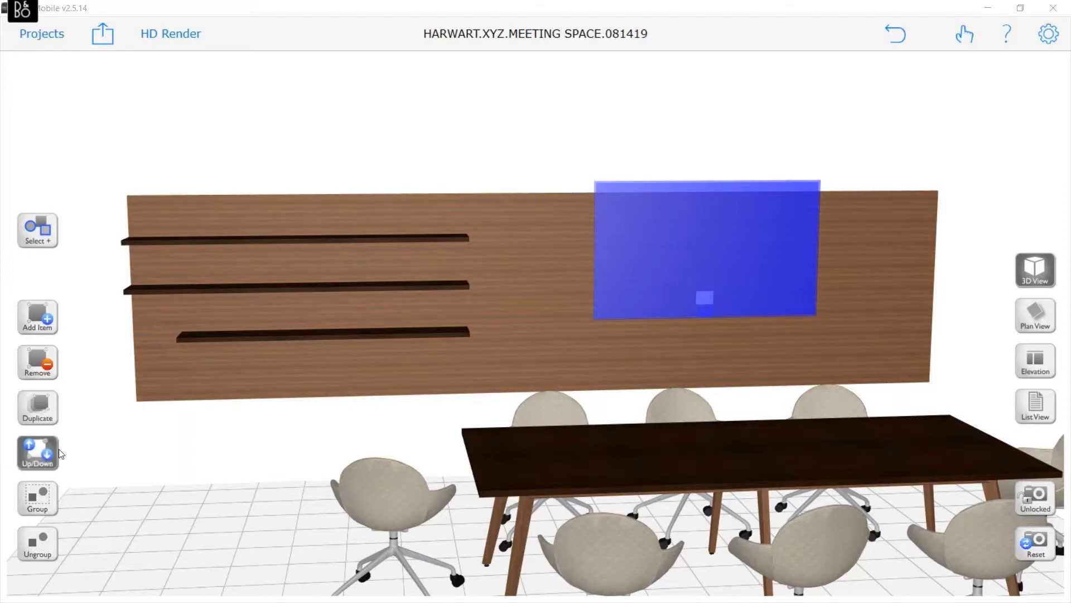
left_click_drag(742, 238, 746, 269)
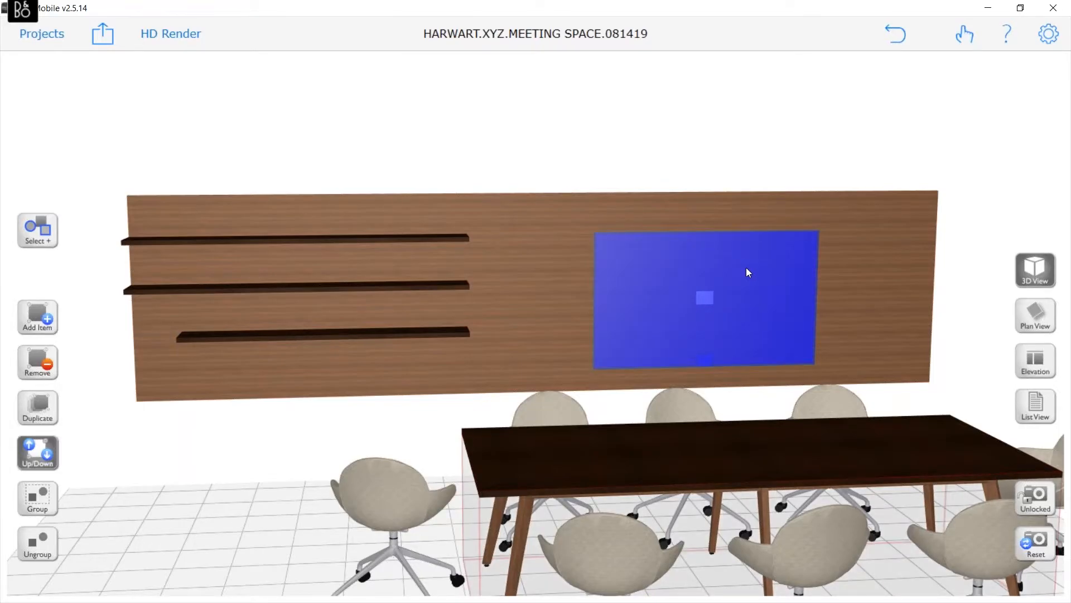
left_click_drag(863, 363, 880, 342)
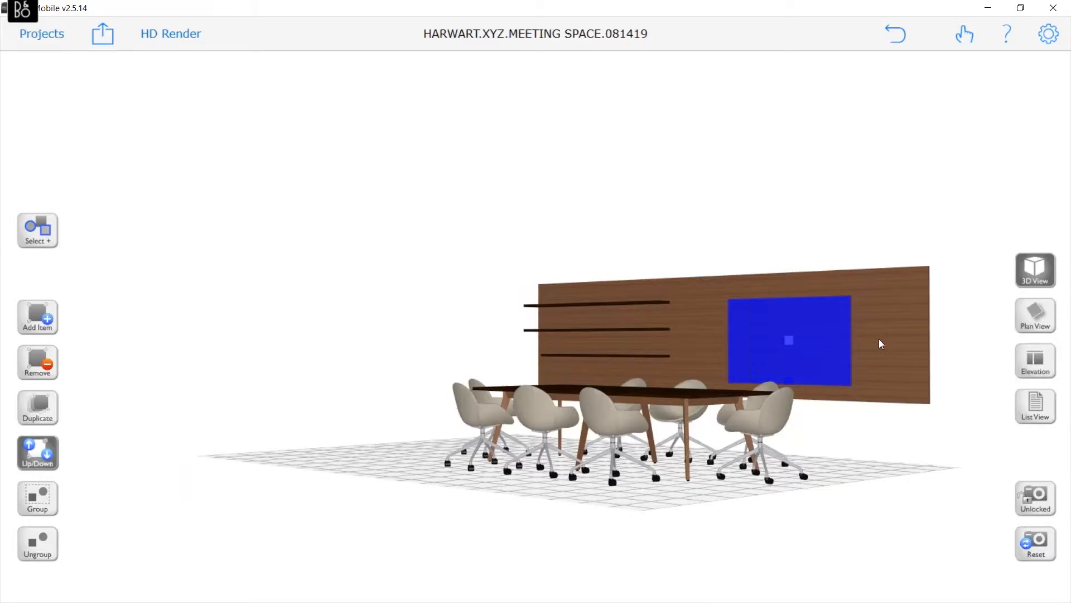
Turn off Snap To in the project settings and return to the 3D view of the TV.
scroll(879, 339, "up", 5)
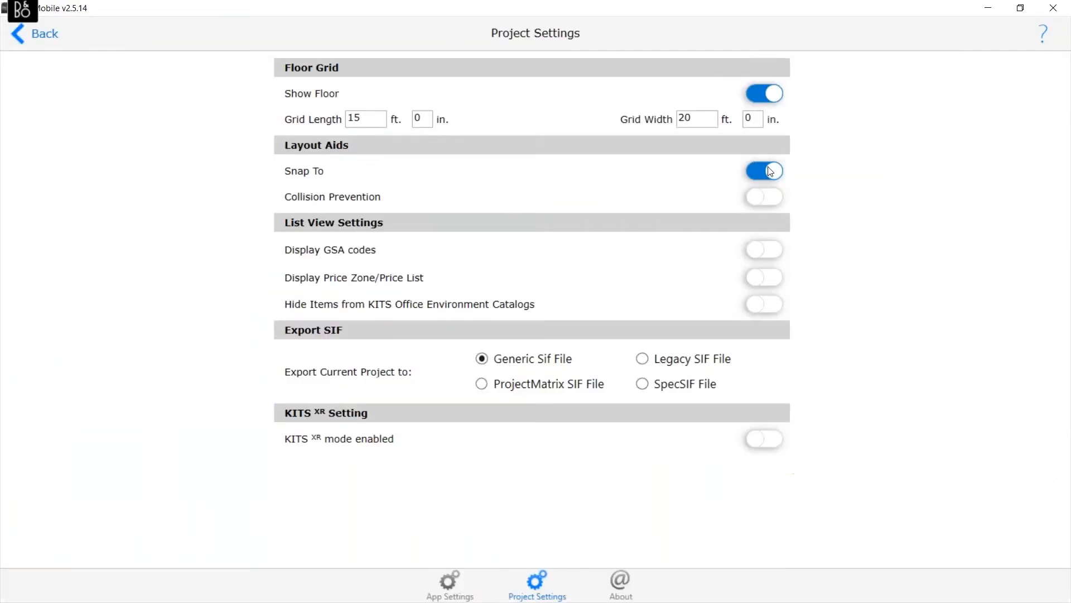
left_click(771, 171)
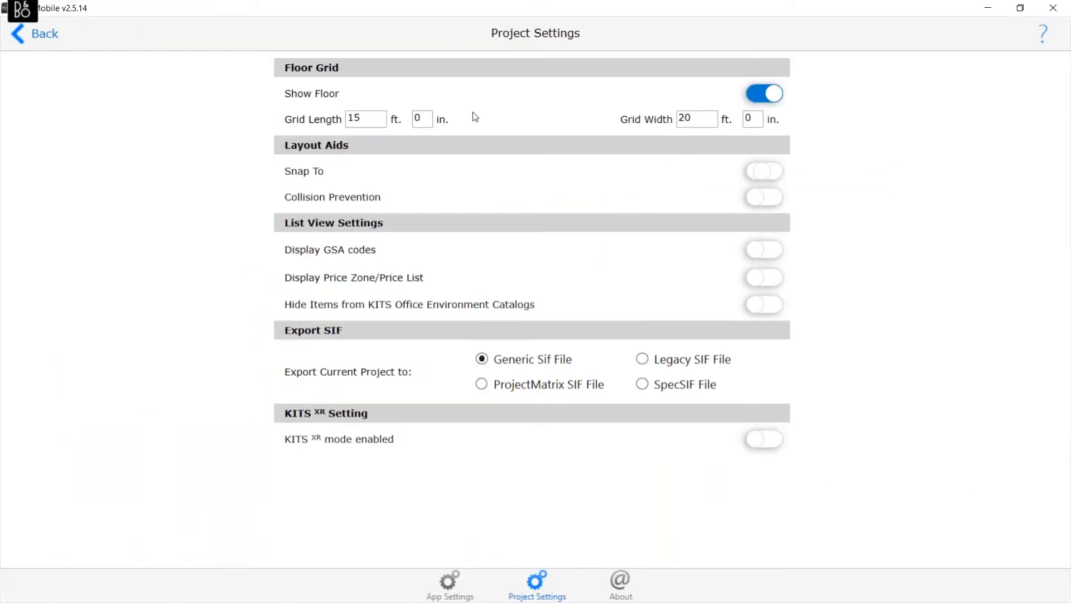
left_click(41, 46)
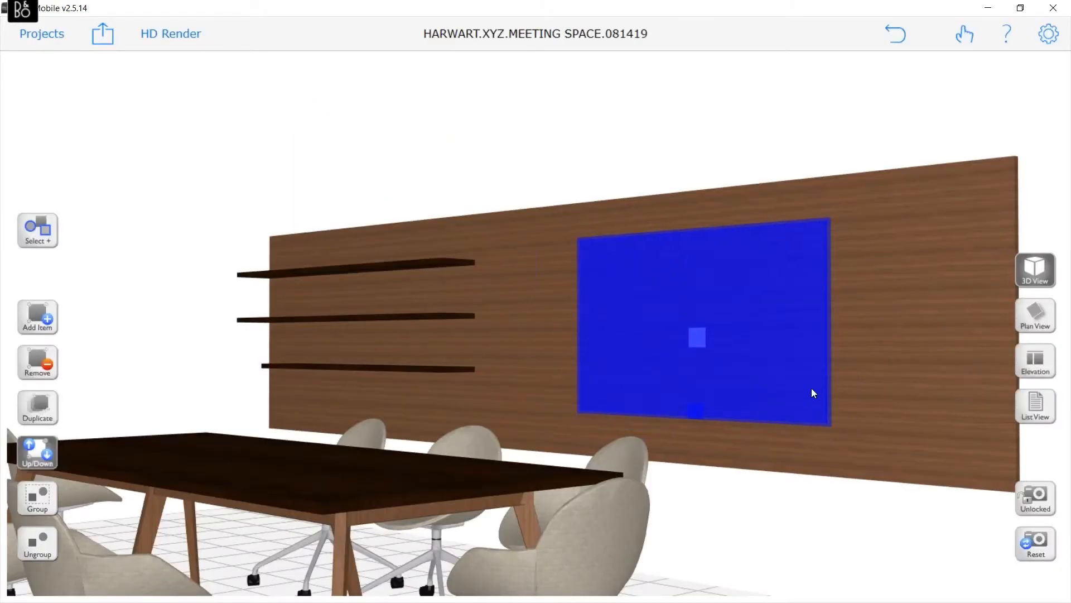
Deselect the TV and examine the whole furnished meeting space in 3D from different distances and angles.
left_click(770, 529)
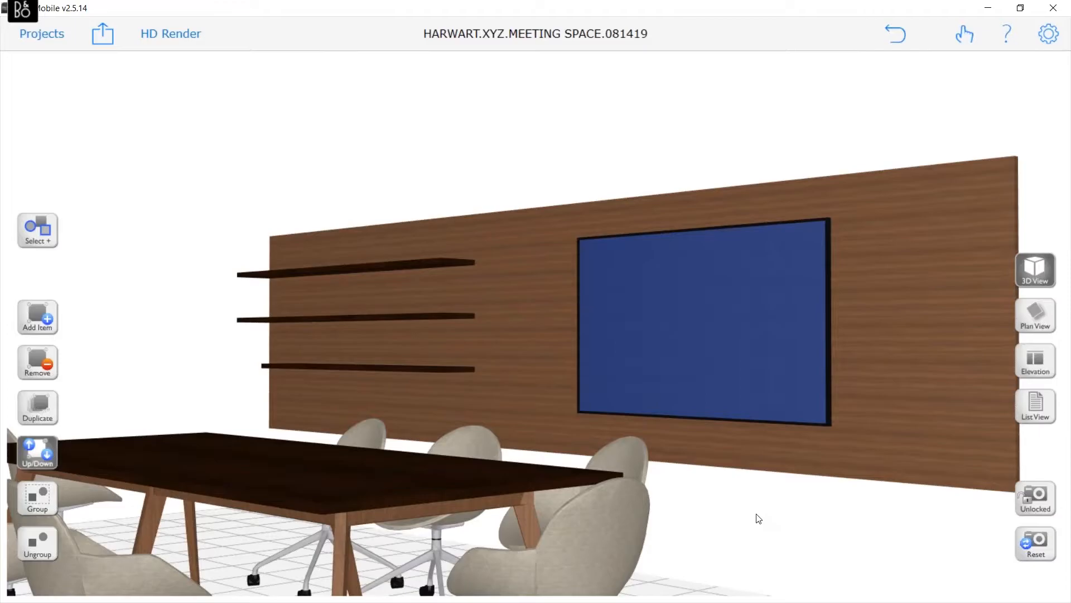
scroll(759, 518, "down", 2)
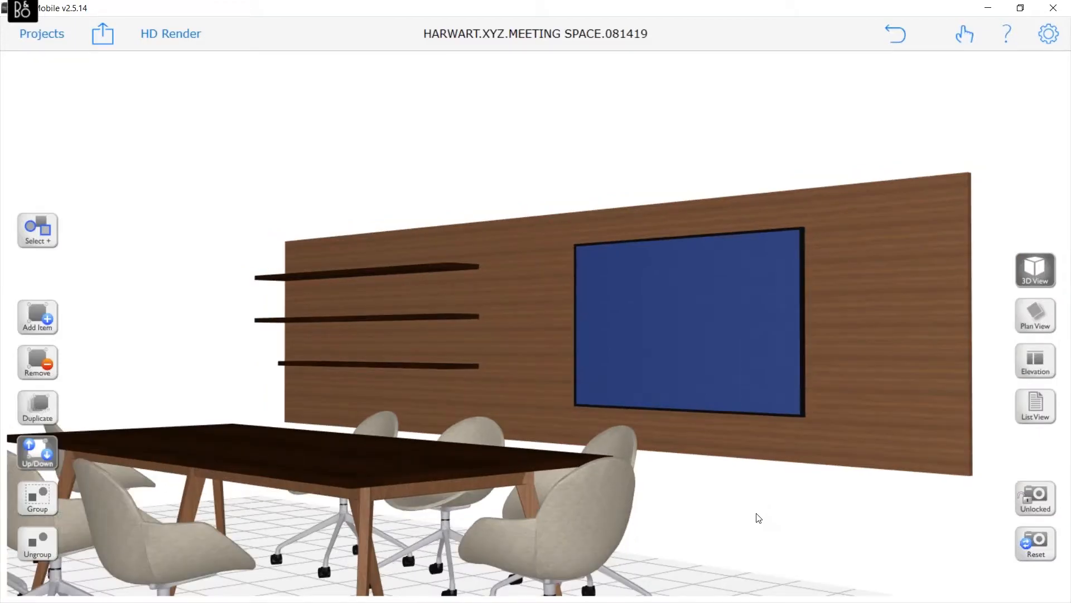
scroll(759, 517, "down", 2)
scroll(757, 513, "down", 5)
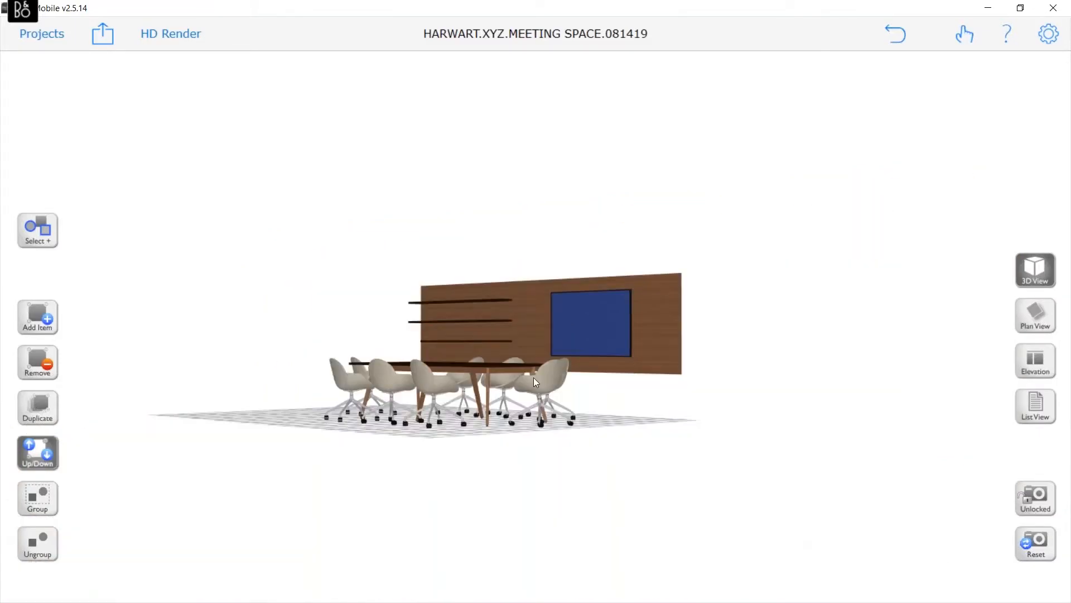
left_click_drag(756, 513, 776, 404)
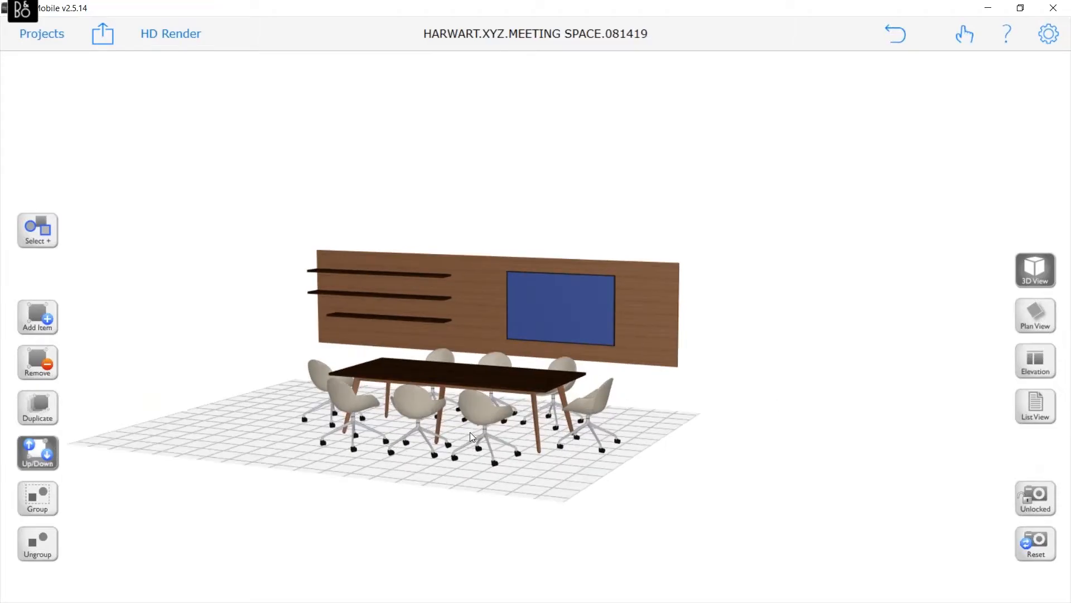
scroll(470, 432, "up", 3)
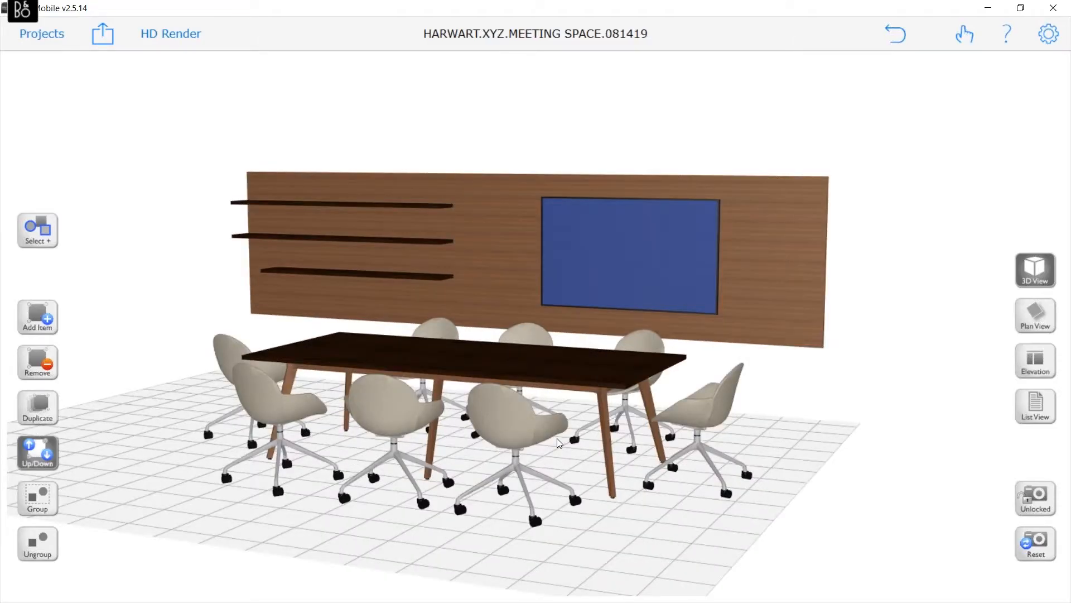
scroll(630, 473, "up", 3)
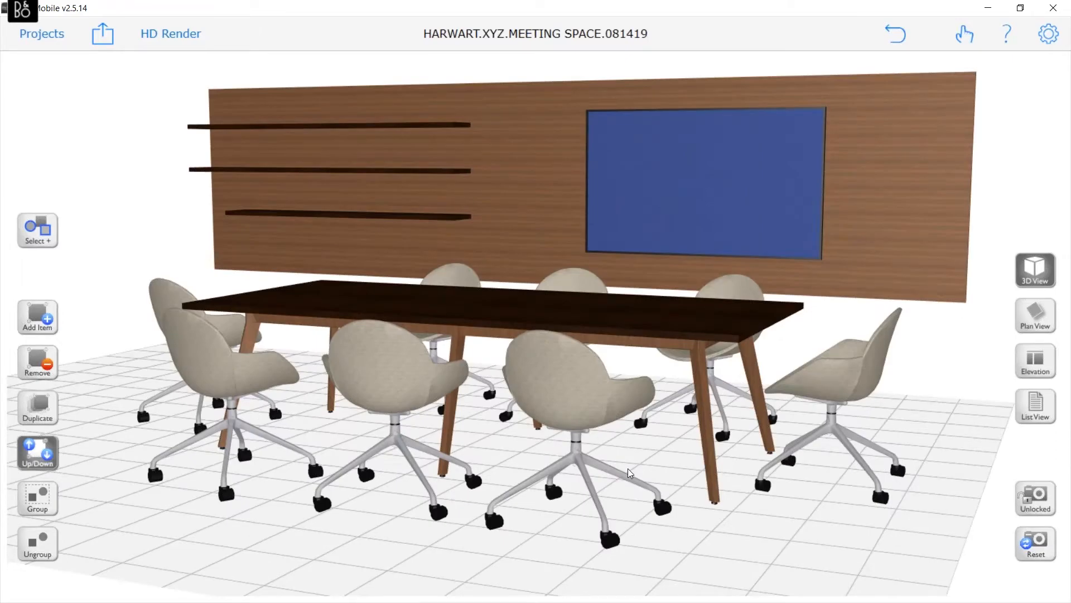
scroll(630, 473, "down", 1)
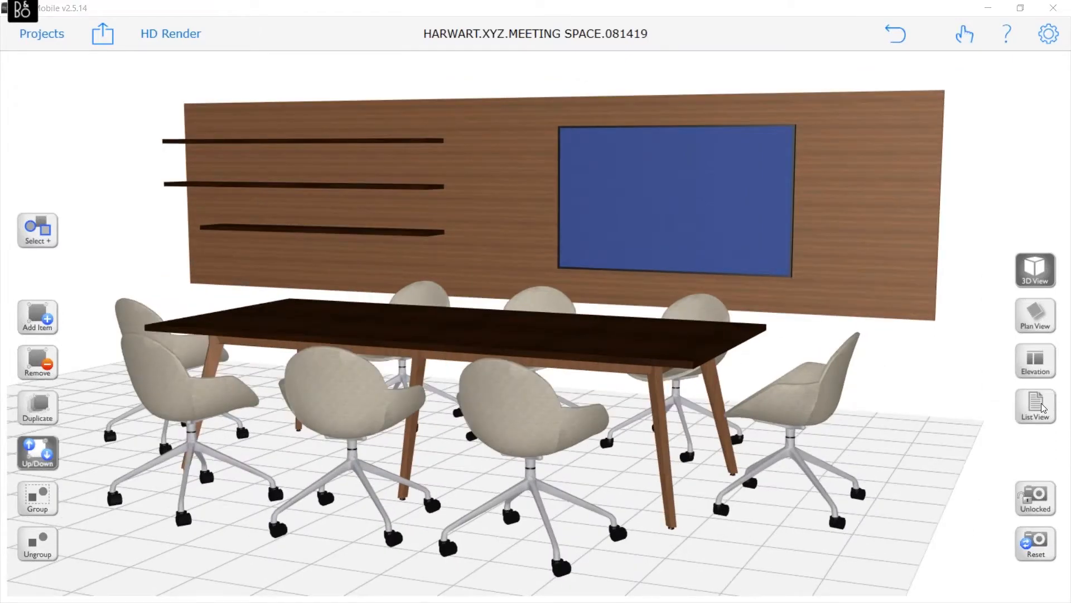
Review the project's item list, checking each product's finishes, quantity and pricing from the wall panels down to the chairs.
left_click(1041, 406)
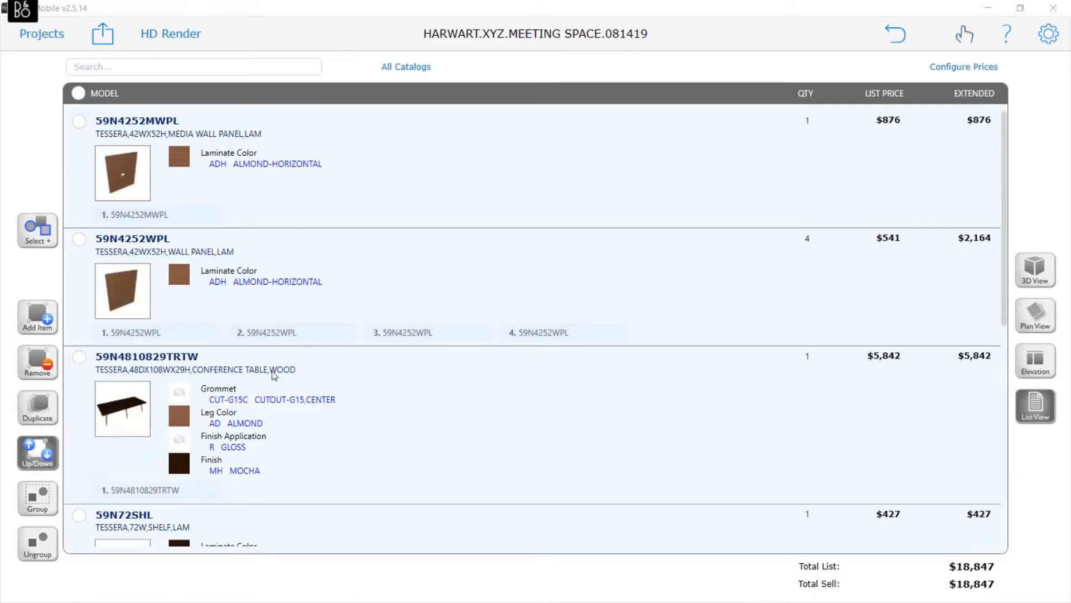
scroll(275, 379, "down", 1)
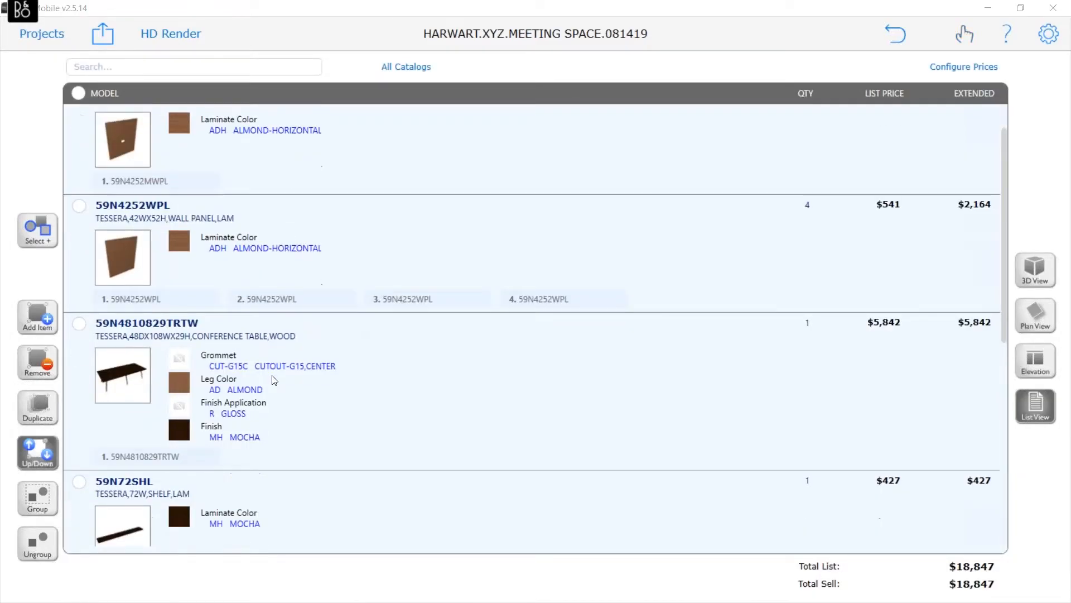
scroll(275, 379, "down", 13)
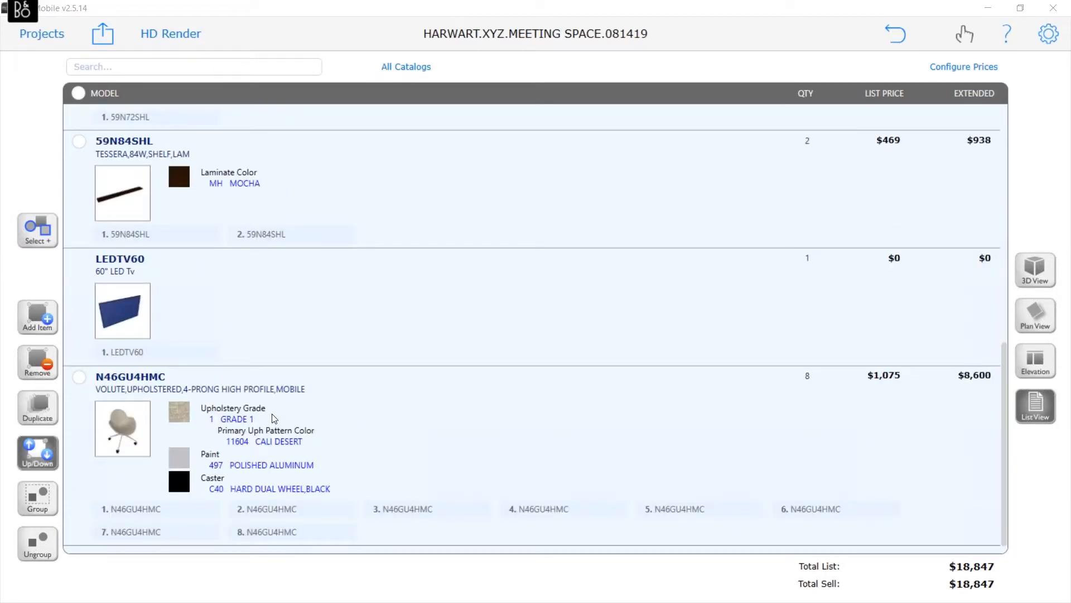
scroll(274, 418, "up", 1)
scroll(273, 418, "up", 1)
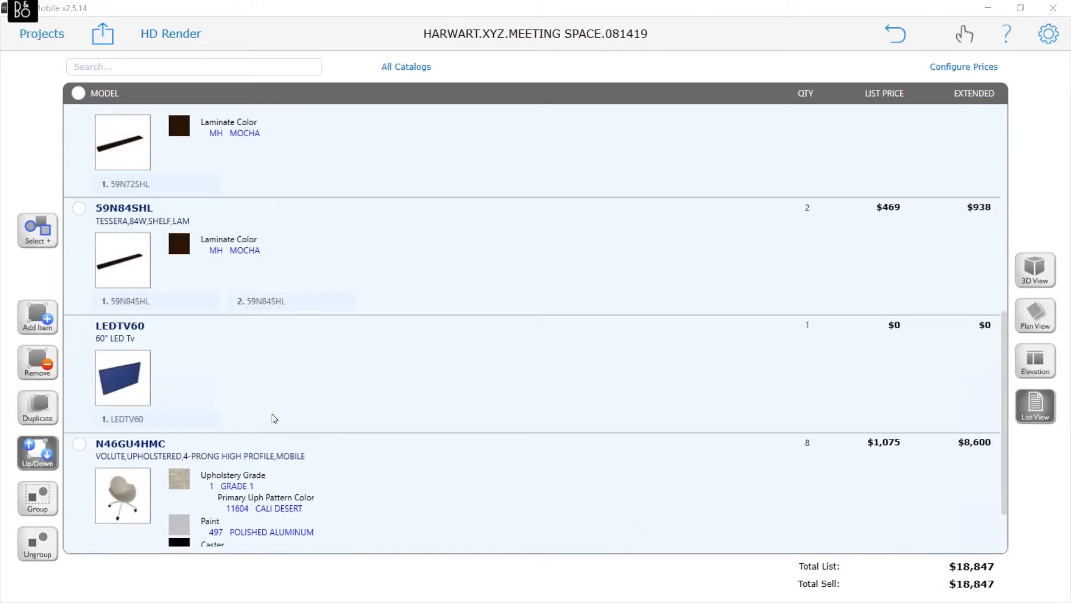
scroll(275, 417, "up", 8)
scroll(395, 219, "up", 5)
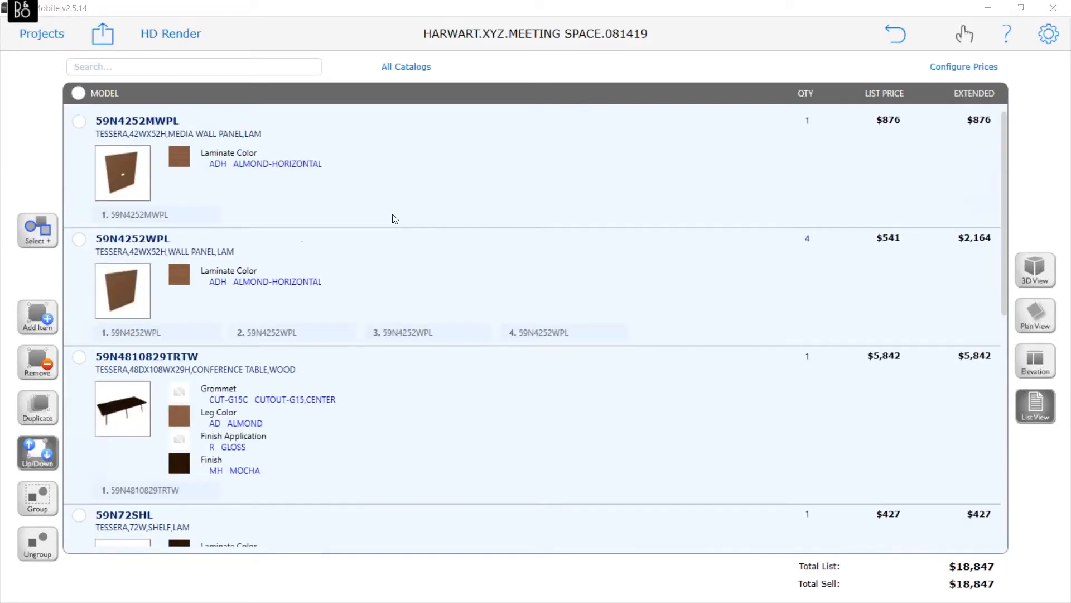
scroll(394, 219, "down", 1)
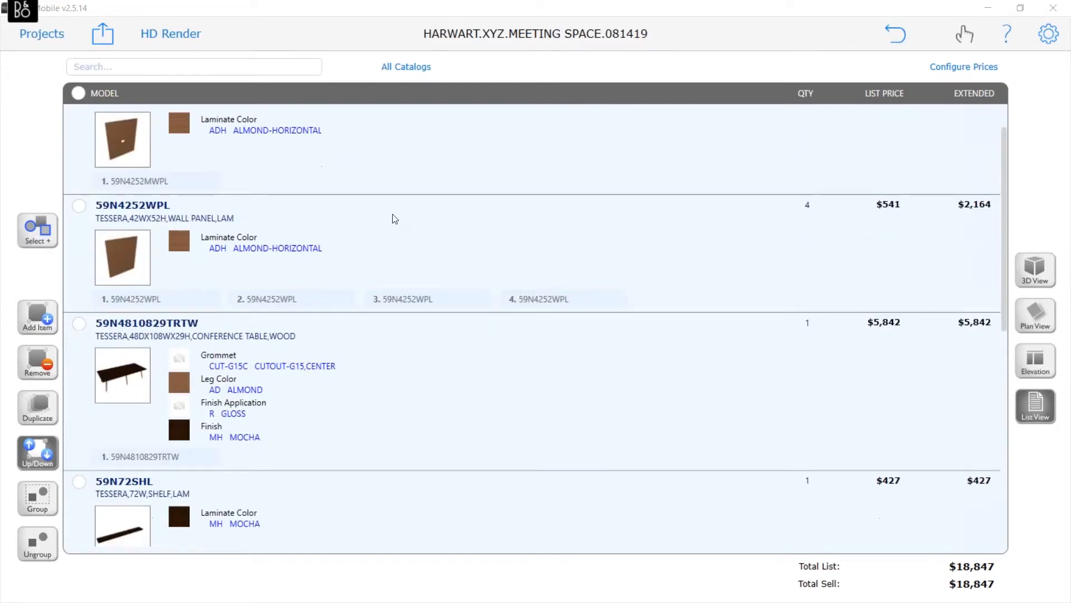
scroll(395, 219, "down", 1)
scroll(395, 219, "down", 8)
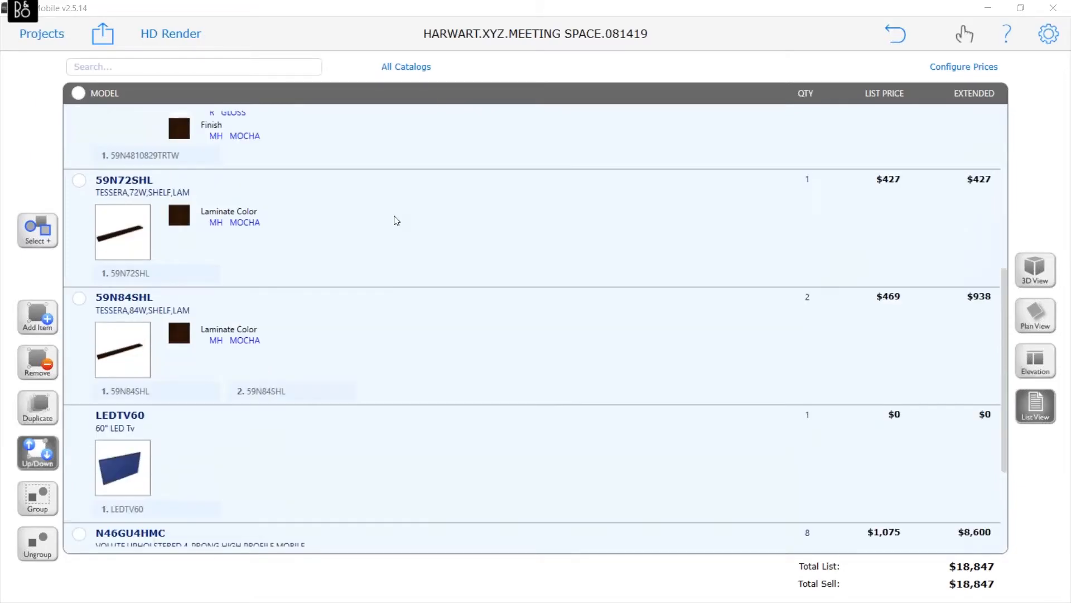
scroll(394, 218, "down", 4)
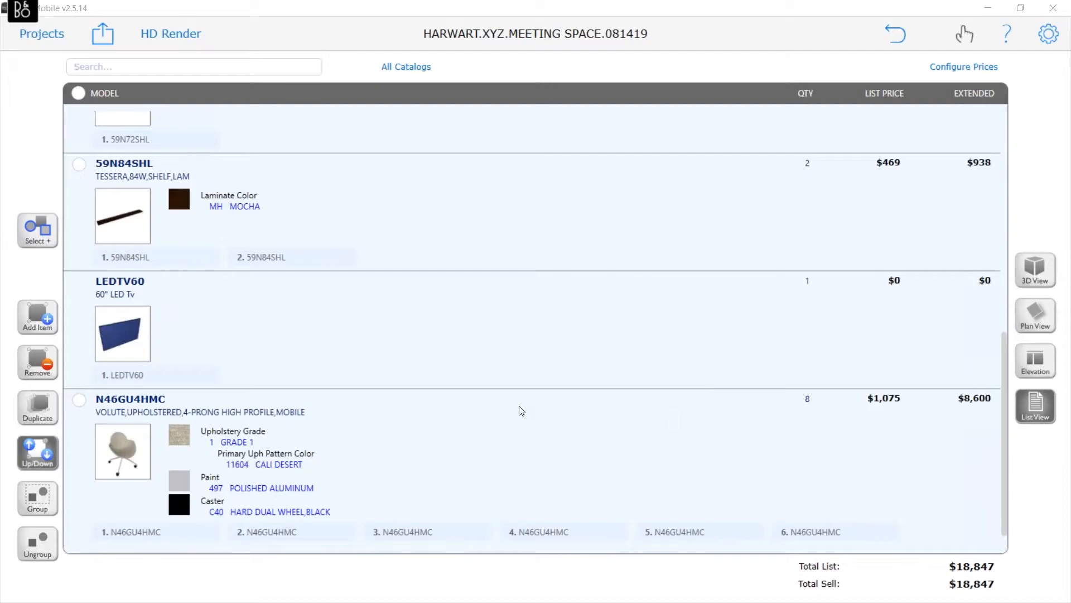
Change the Grade 1 upholstery of the Volute chairs to 11607 - Cali Pier and return to the 3D view.
left_click(528, 437)
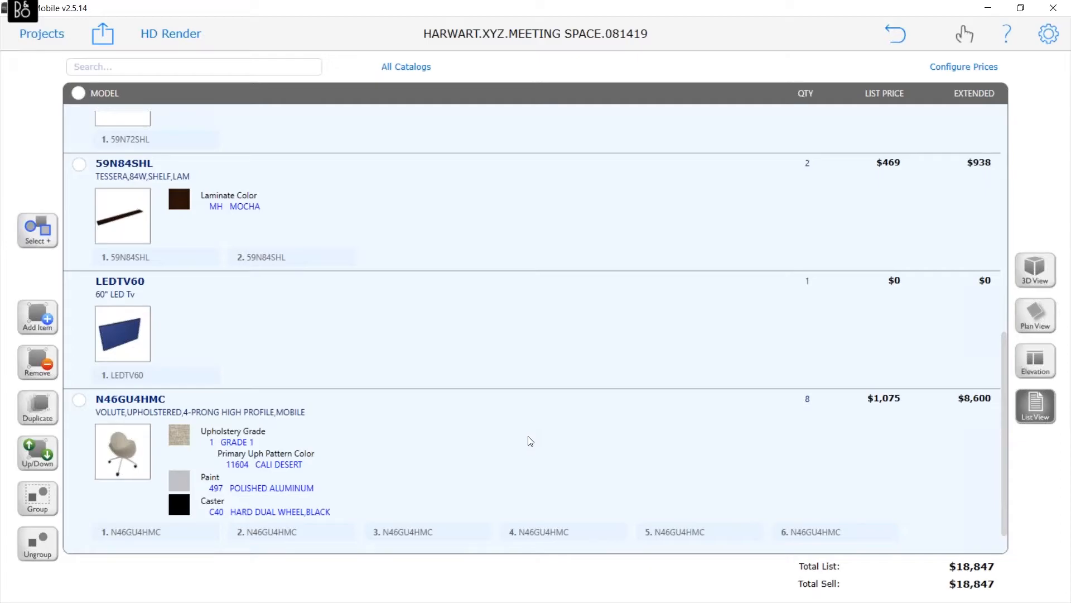
key("a")
left_click(528, 438)
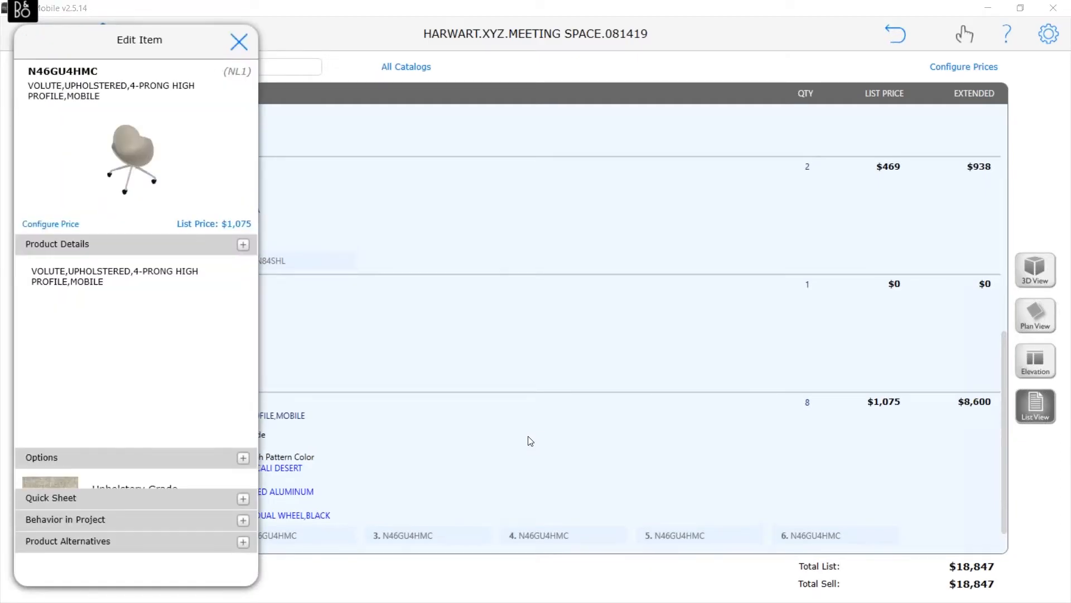
left_click(44, 455)
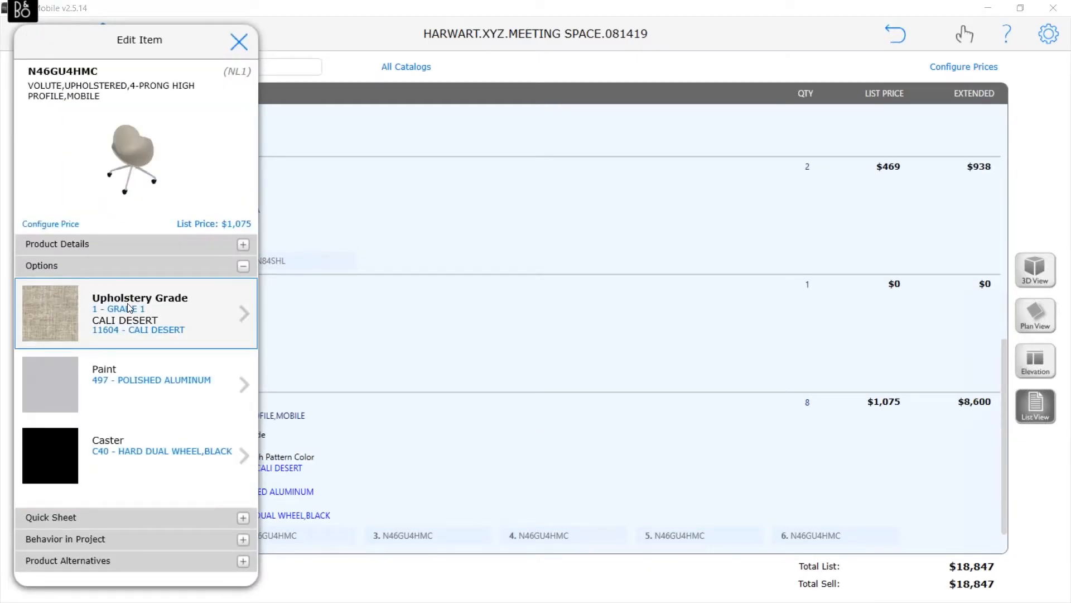
left_click(129, 308)
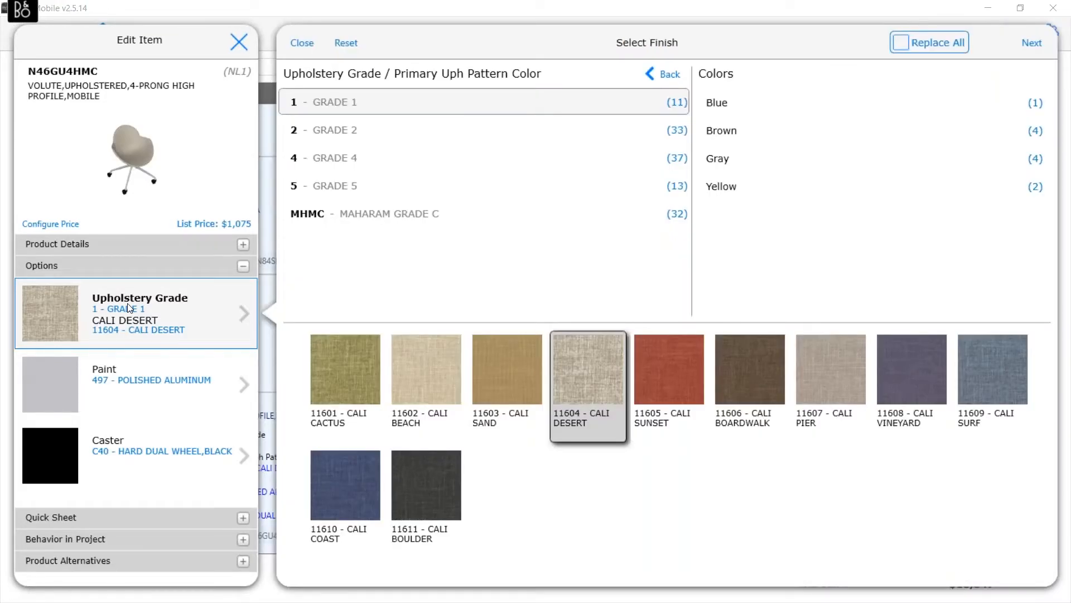
left_click(828, 367)
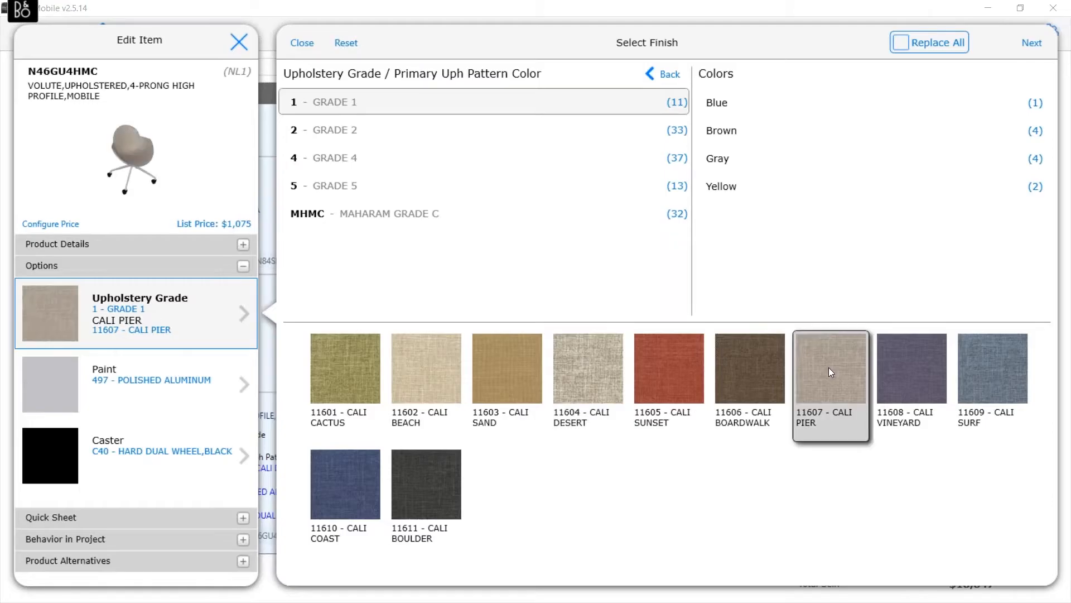
left_click(298, 46)
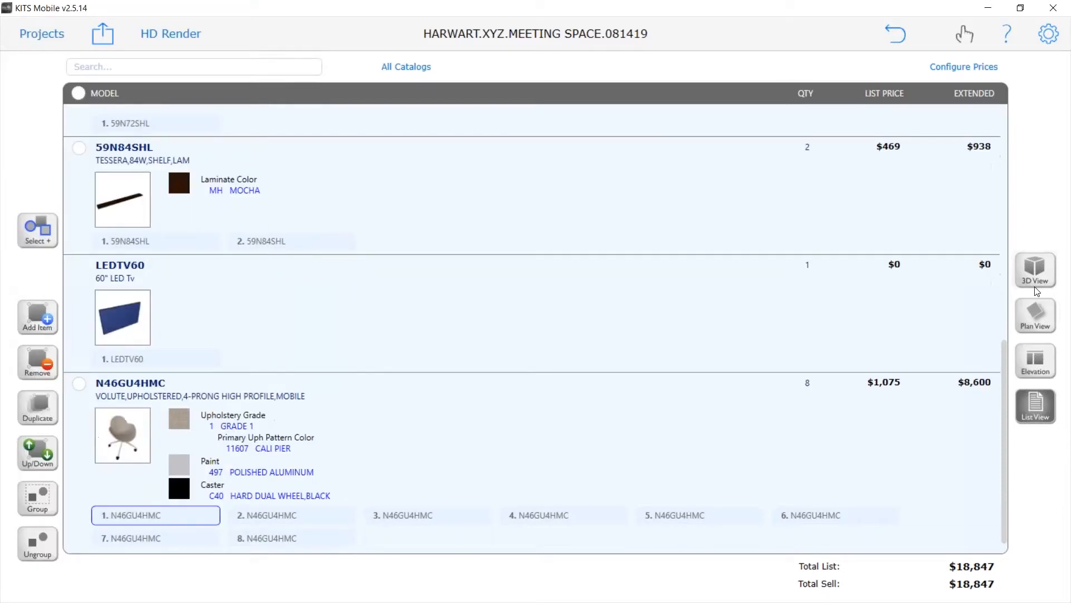
left_click(1034, 279)
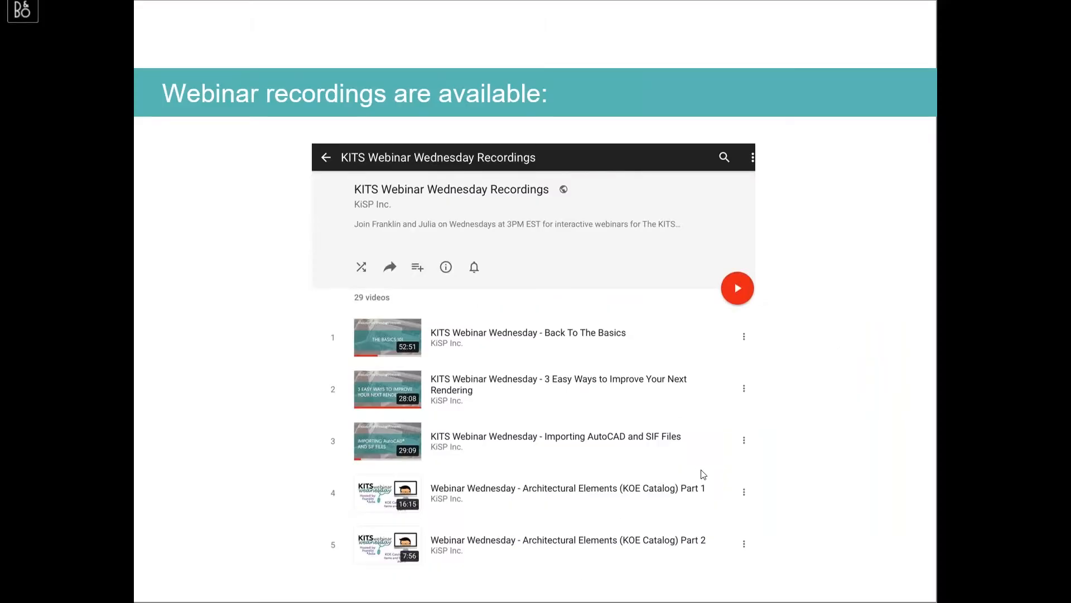
Leave the slide show for KITS Mobile, shift the conference table slightly and rotate it diagonally among the chairs.
key("Escape")
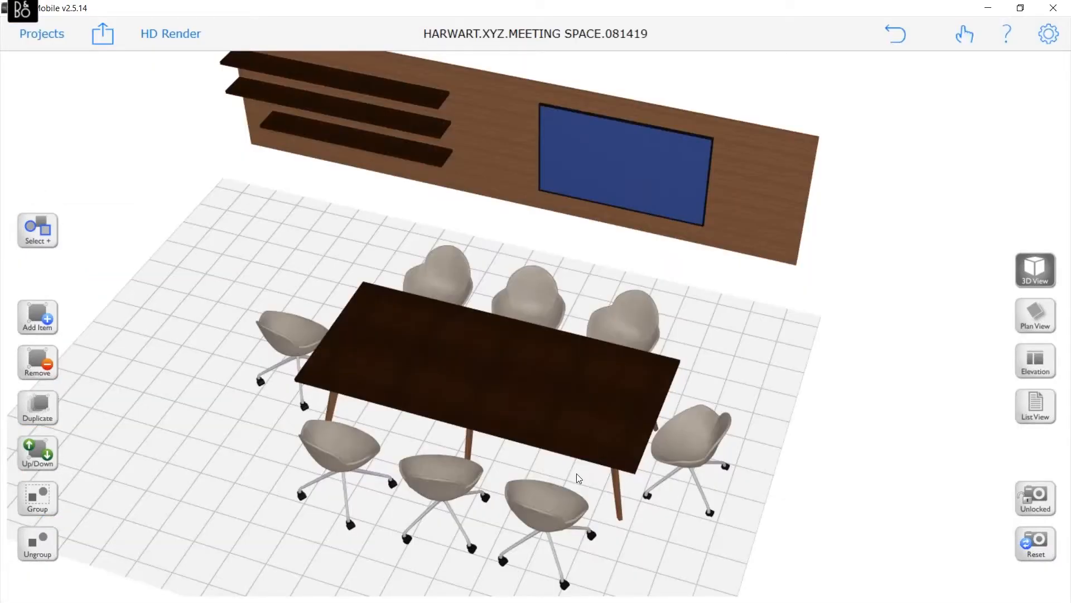
left_click_drag(577, 473, 705, 427)
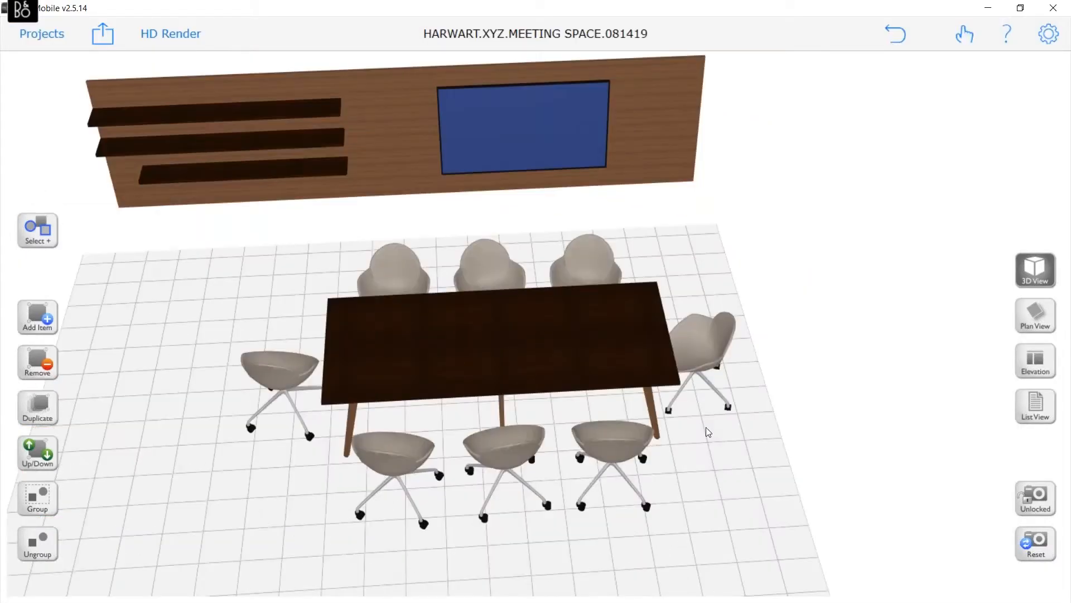
left_click(547, 274)
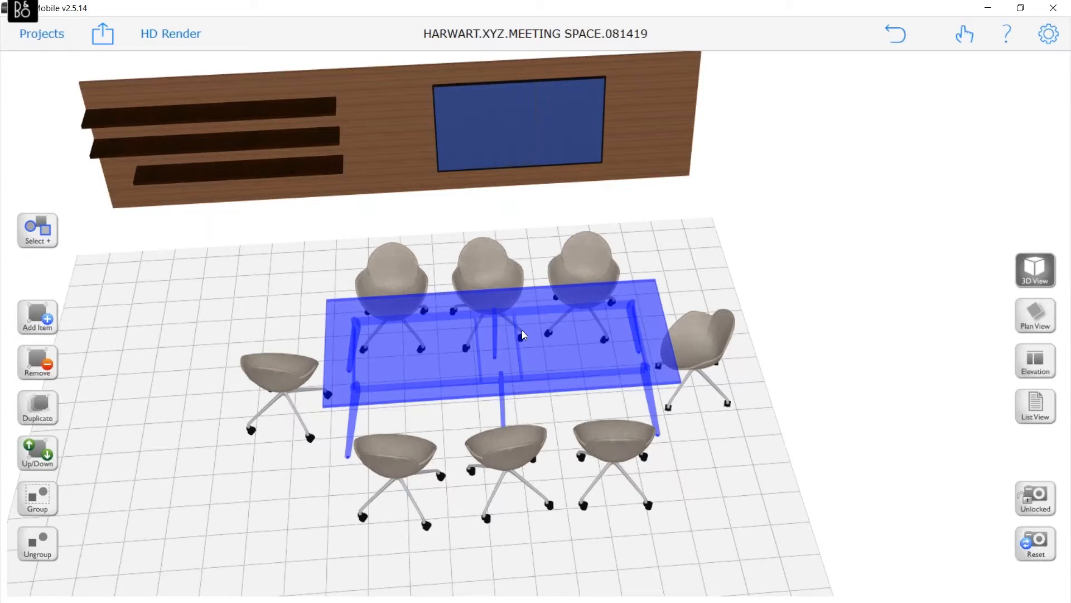
left_click_drag(526, 330, 530, 329)
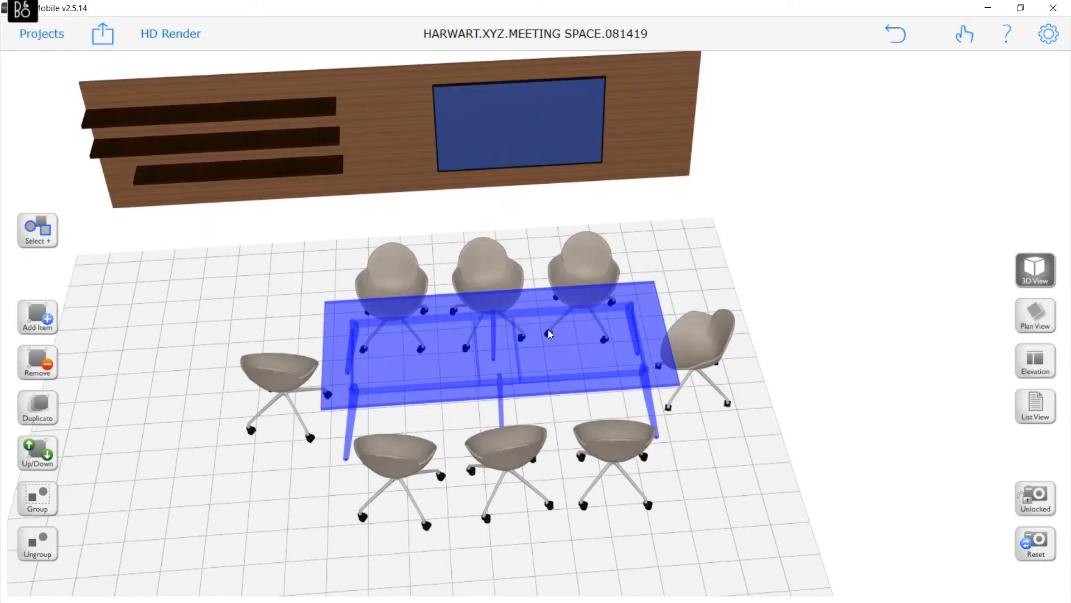
right_click_drag(550, 327, 725, 335)
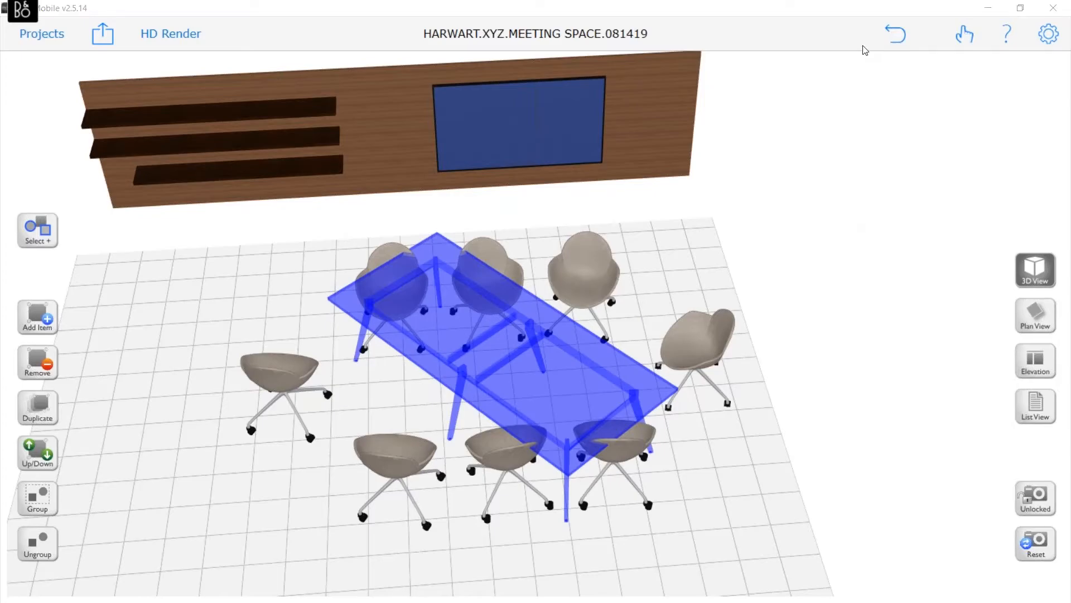
Undo the conference table's rotation and move as well as the chair upholstery change, and redo the upholstery change.
left_click(899, 31)
left_click(897, 33)
left_click(898, 34)
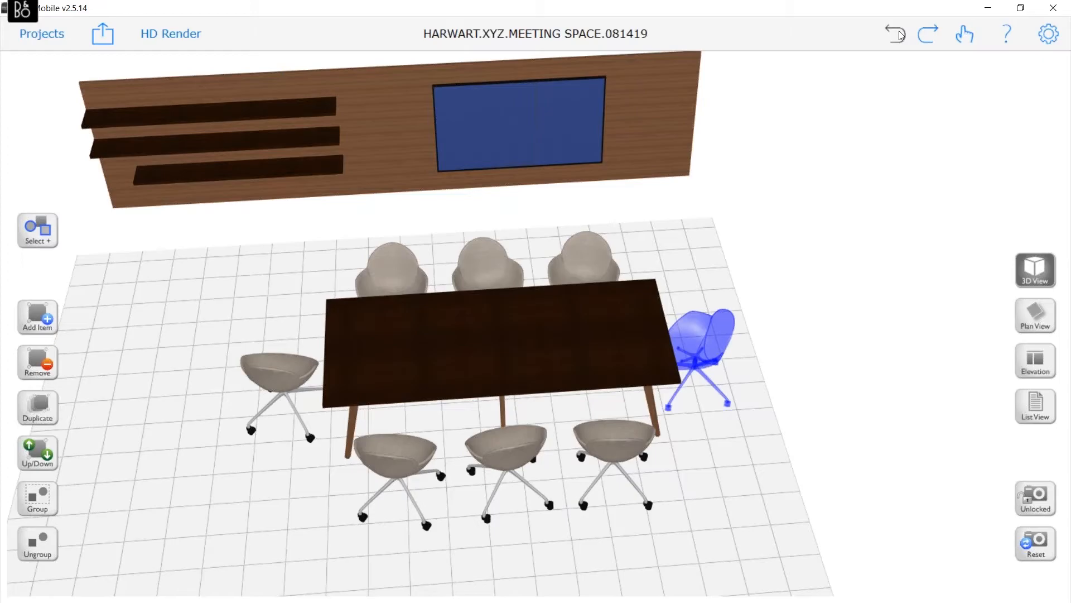
left_click(899, 34)
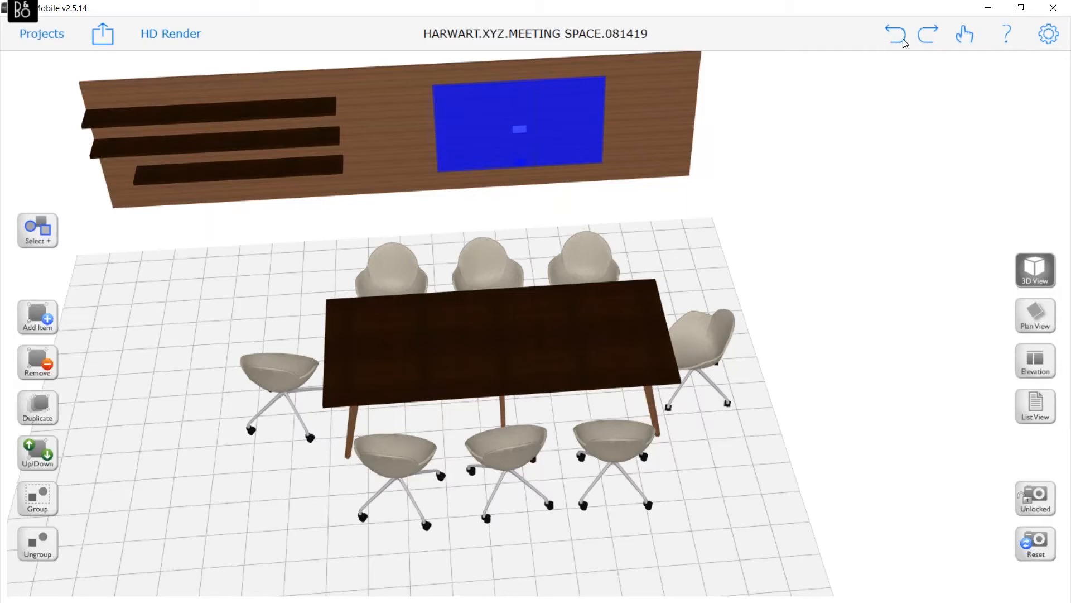
left_click(932, 42)
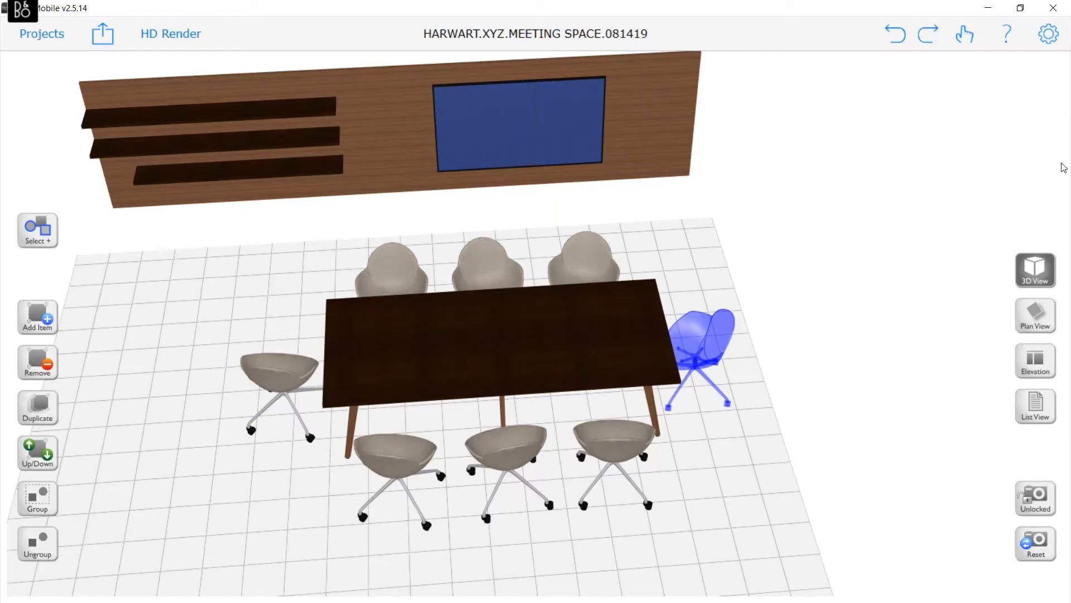
left_click(737, 405)
left_click_drag(737, 405, 750, 353)
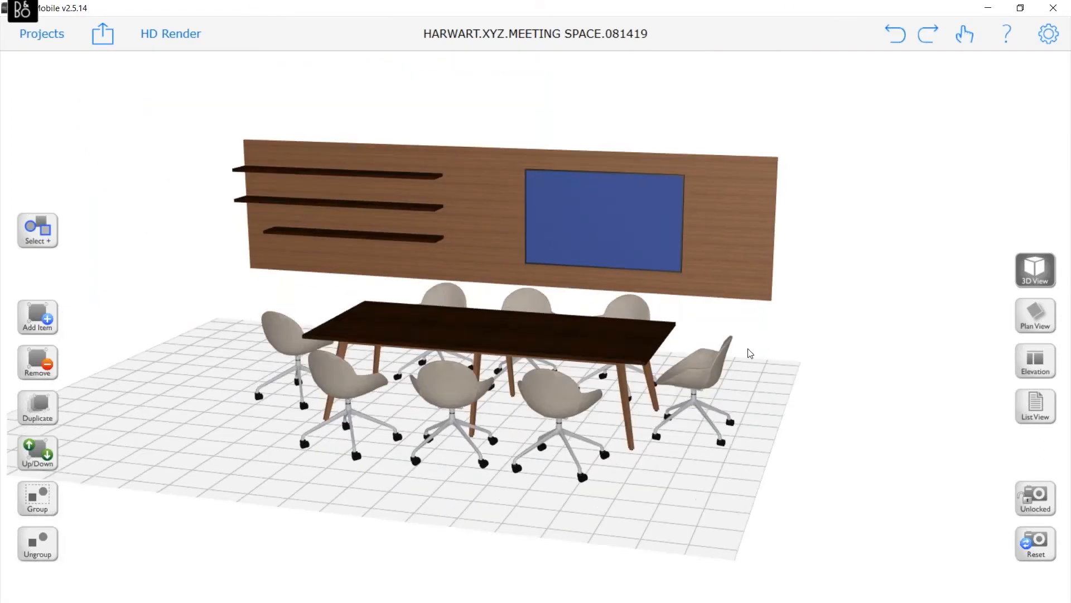
scroll(102, 426, "up", 1)
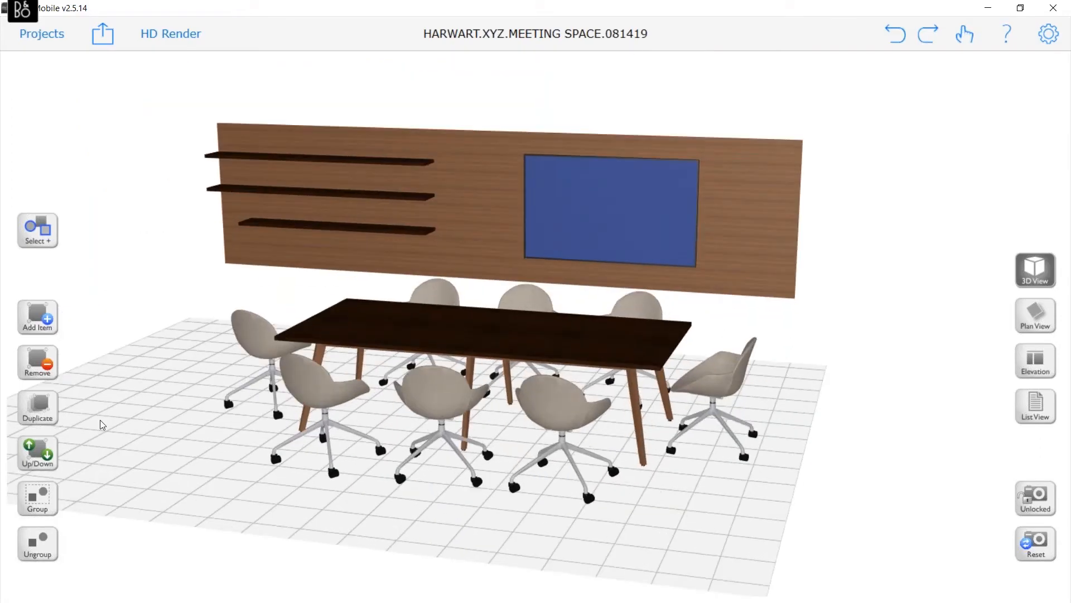
right_click_drag(102, 425, 151, 417)
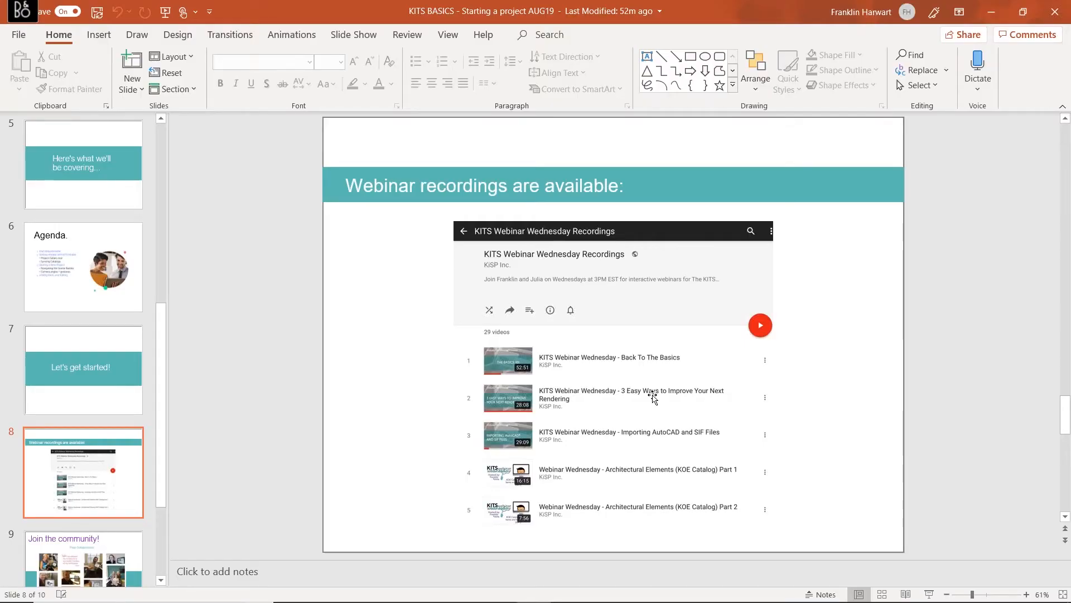
Switch to PowerPoint, resume the slide show from the webinar recordings slide and advance to the "Join the community!" slide.
key("shift+F5")
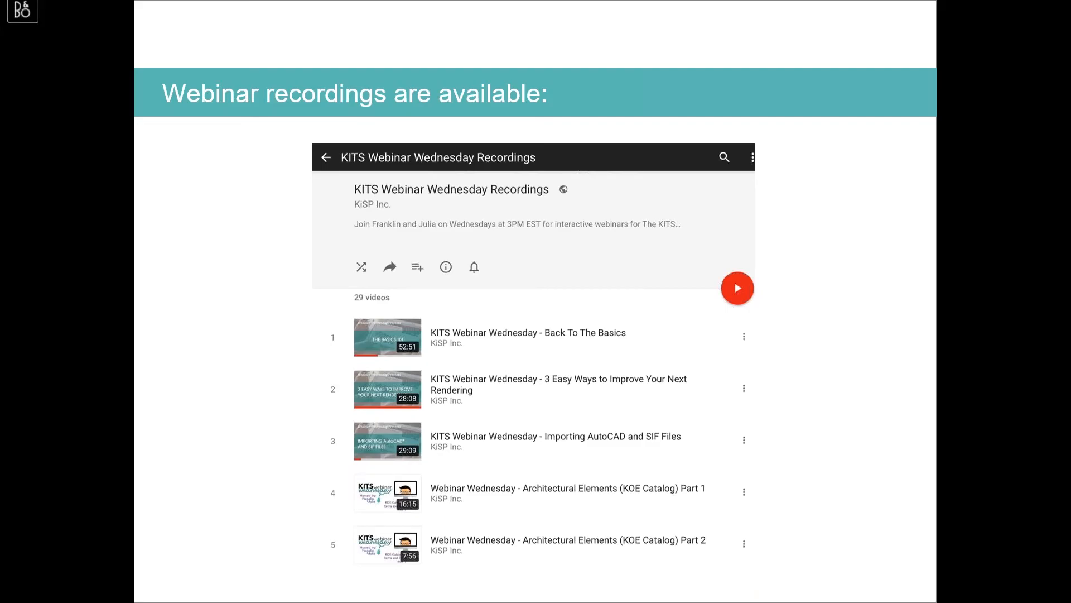
key("Right")
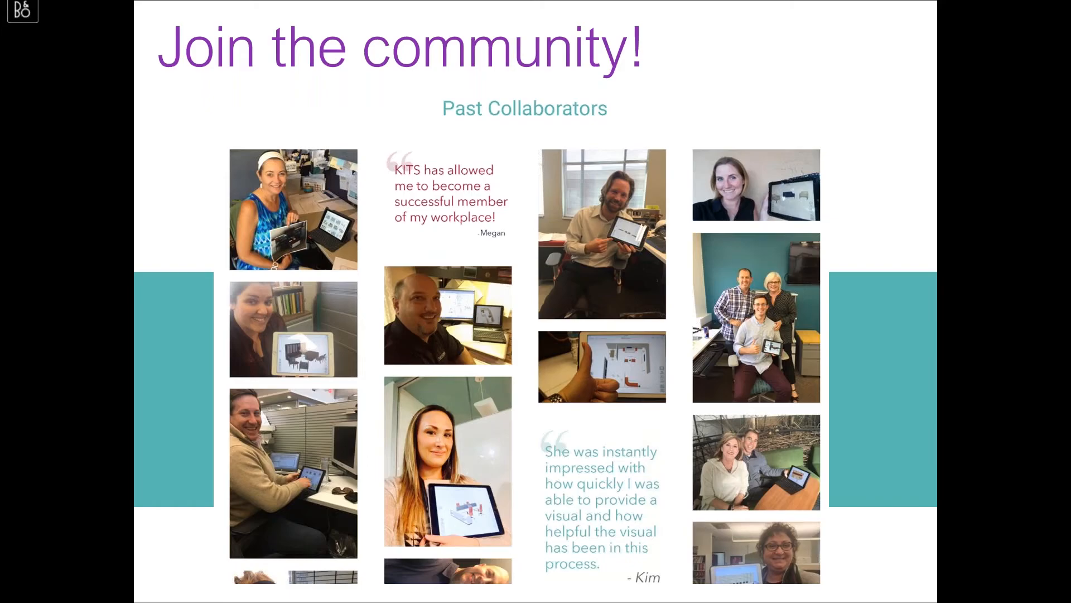